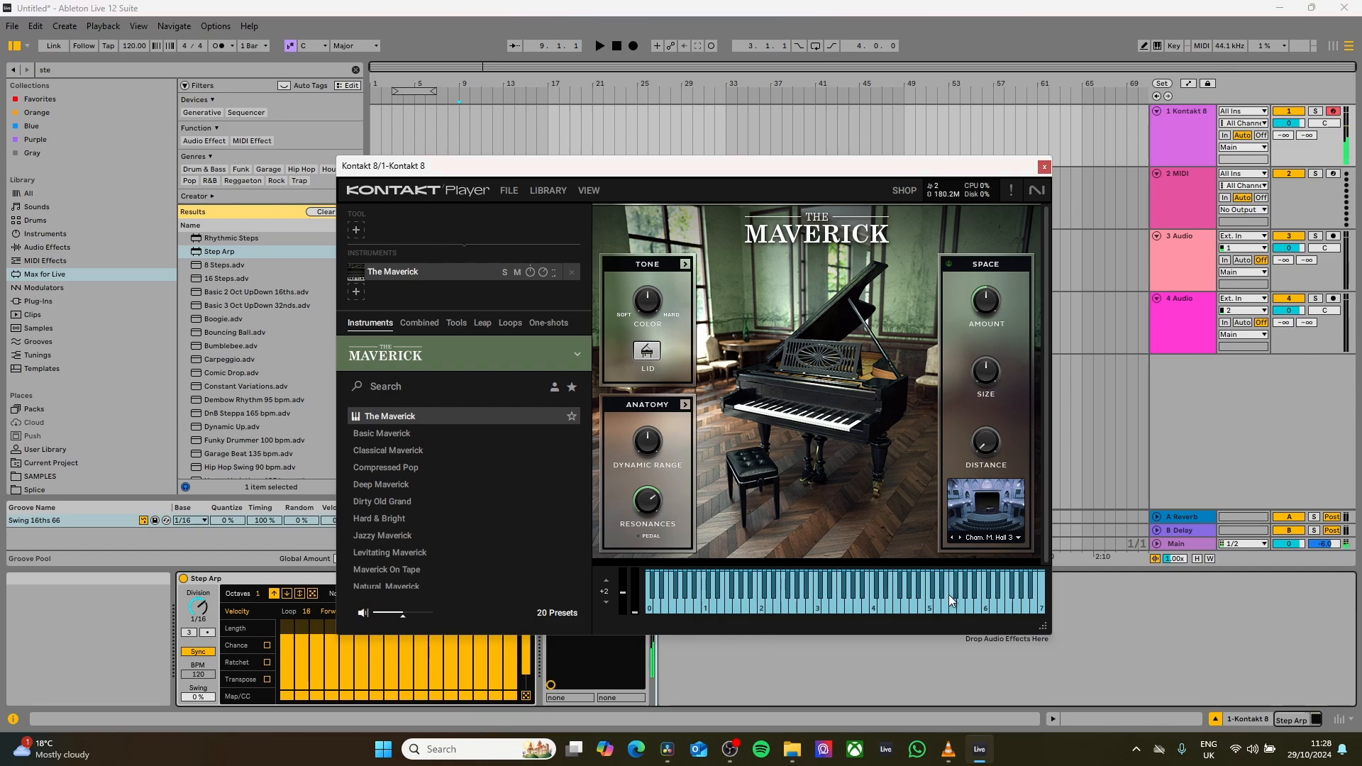
# Step: Close the piano instrument window and insert an empty four-bar MIDI clip at bar 17 on the Kontakt 8 track
pyautogui.click(719, 606)
pyautogui.click(1044, 167)
pyautogui.moveTo(549, 141); pyautogui.dragTo(594, 154)
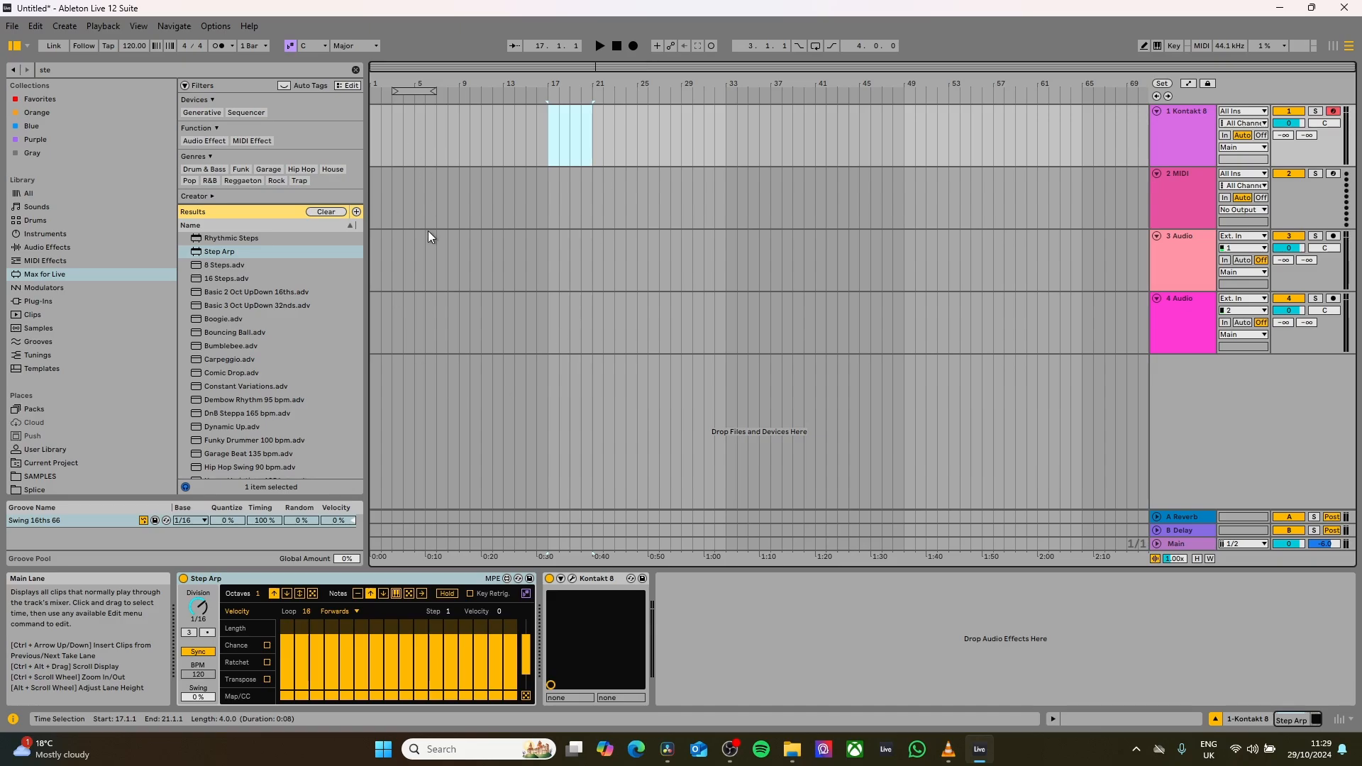
pyautogui.rightClick(577, 139)
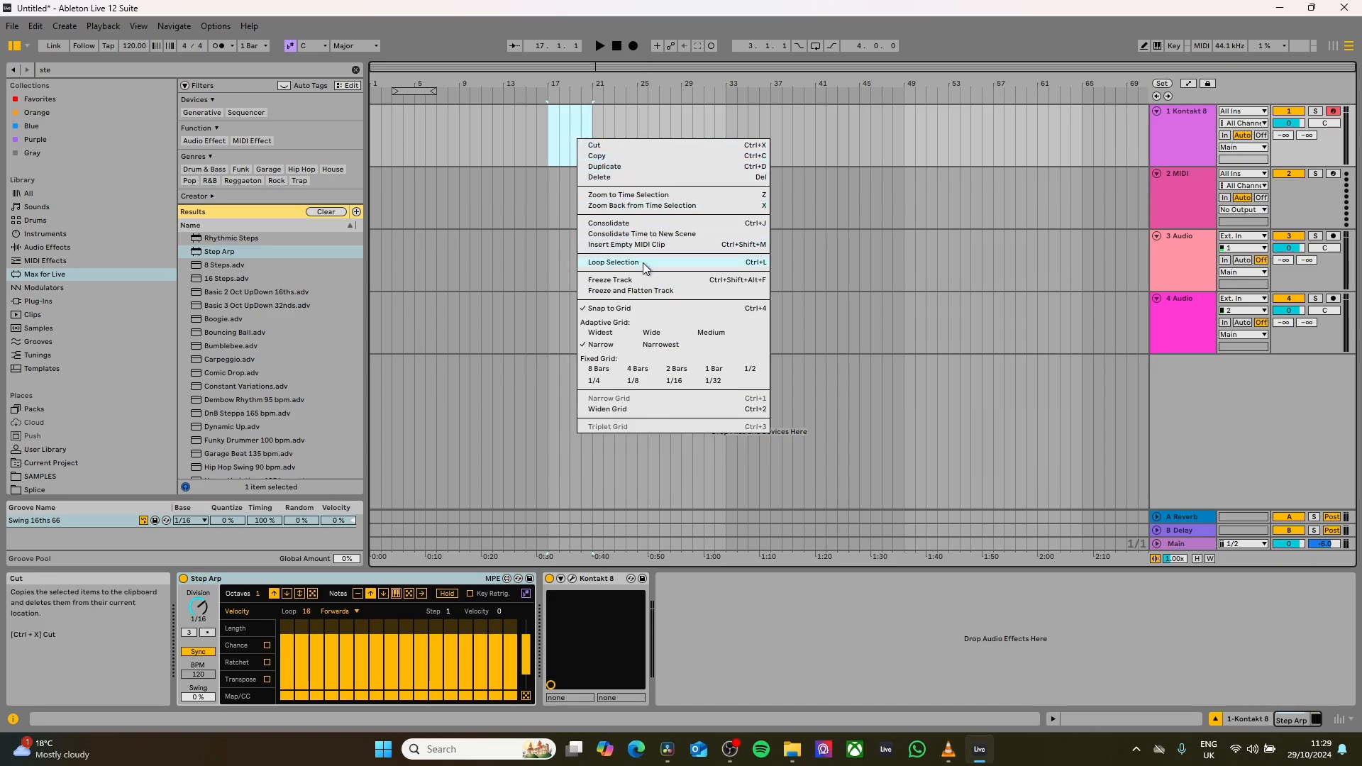
pyautogui.click(633, 245)
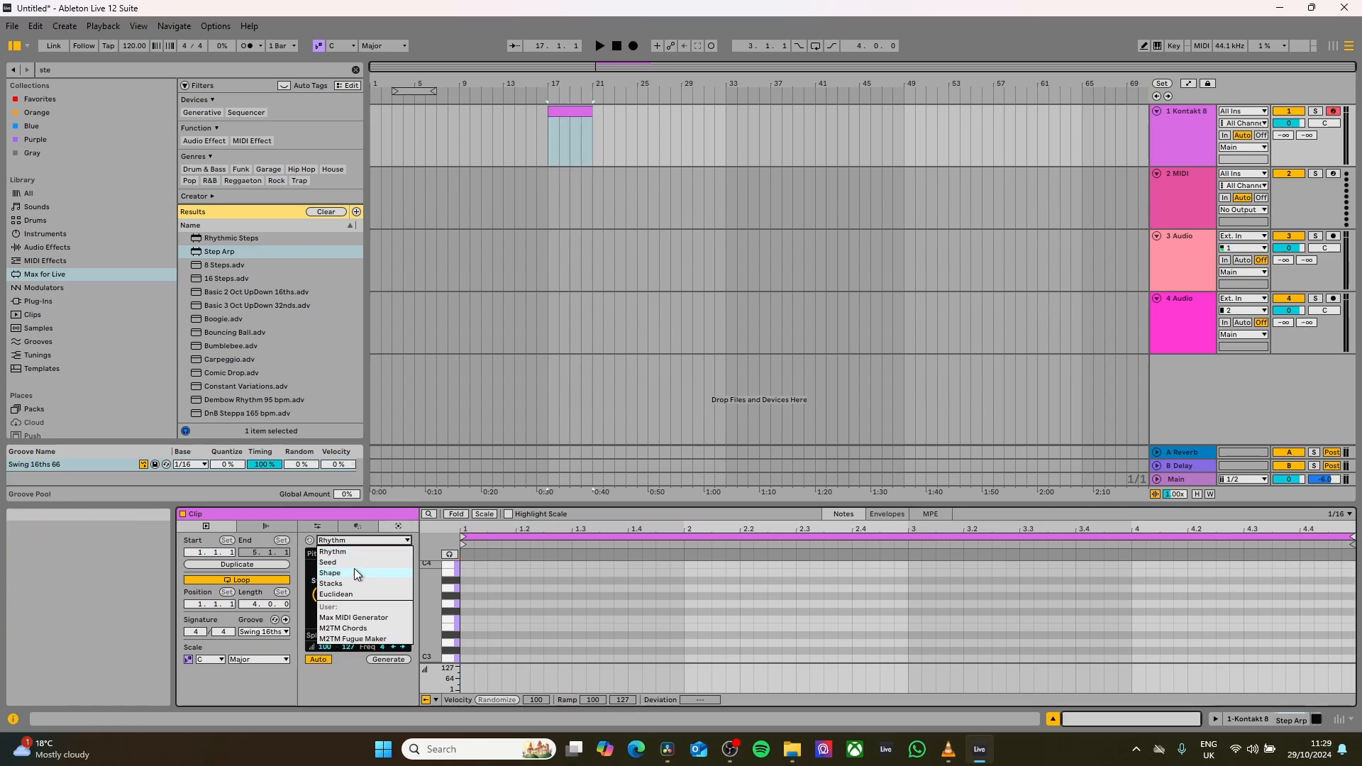
# Step: Generate a sequence of four different chords in the clip with the Stacks generator and start playback
pyautogui.click(349, 583)
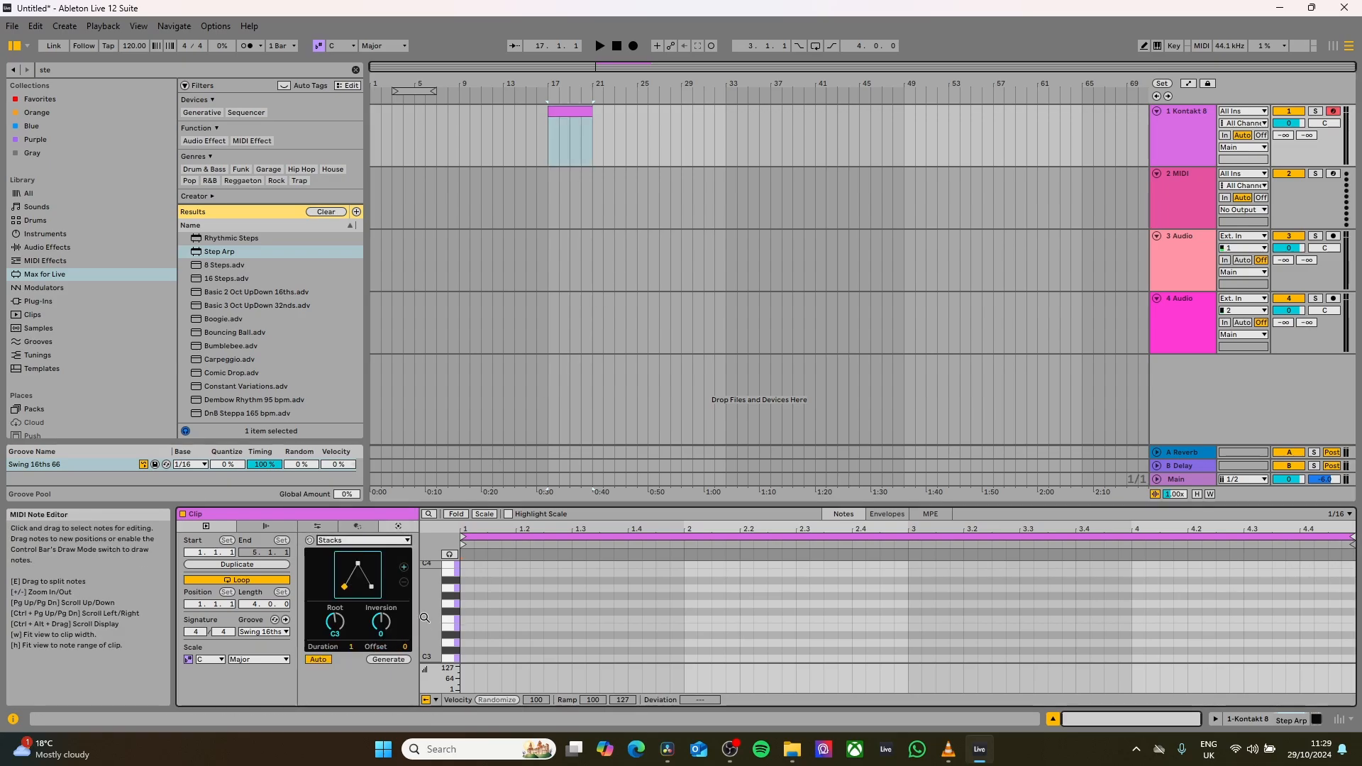
pyautogui.click(388, 660)
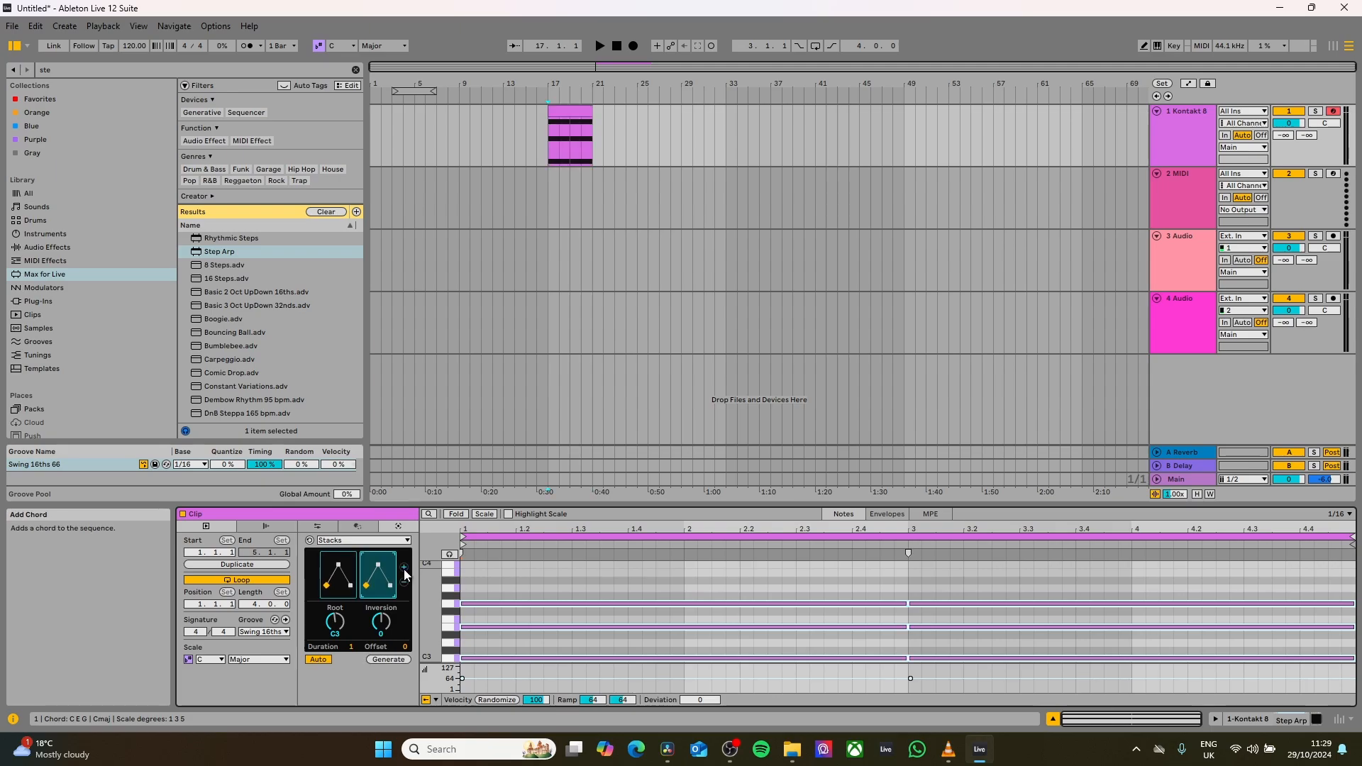
pyautogui.moveTo(383, 582); pyautogui.dragTo(404, 571)
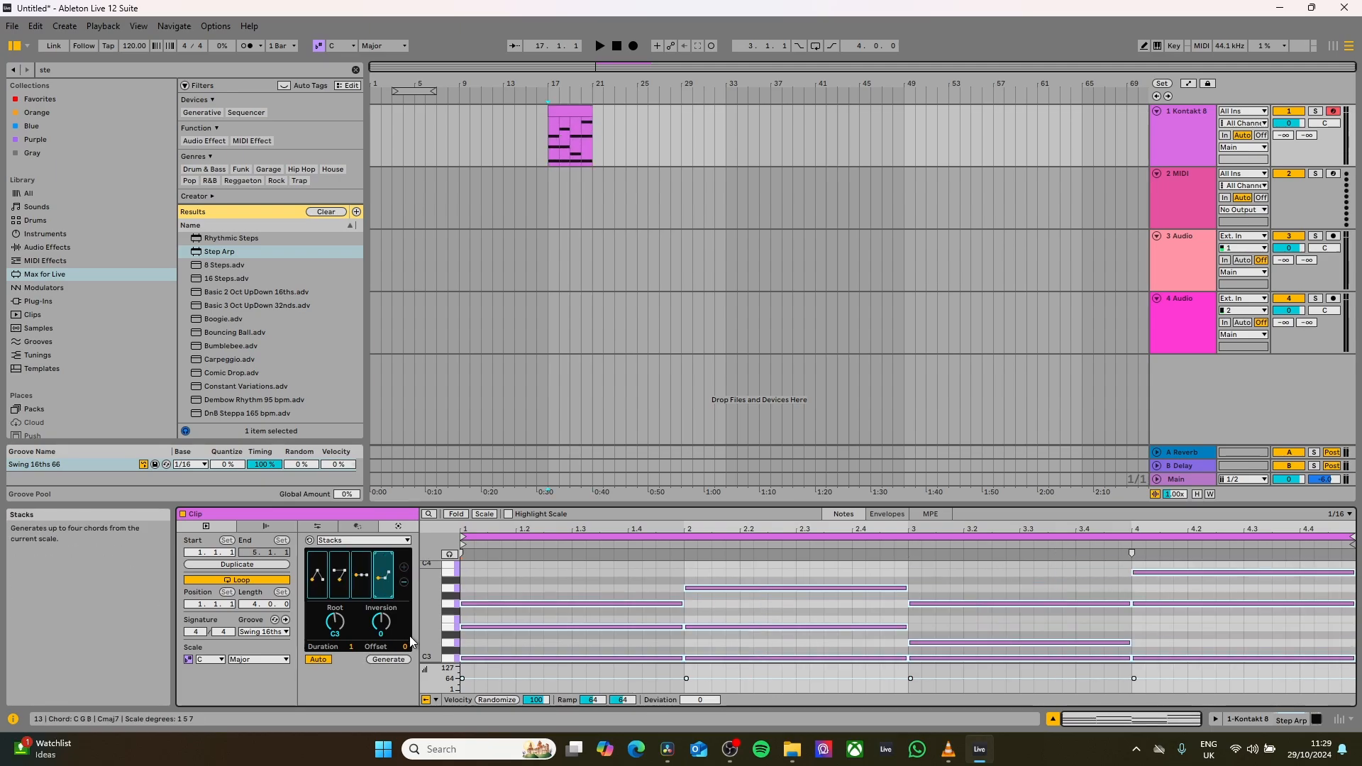
pyautogui.press('space')
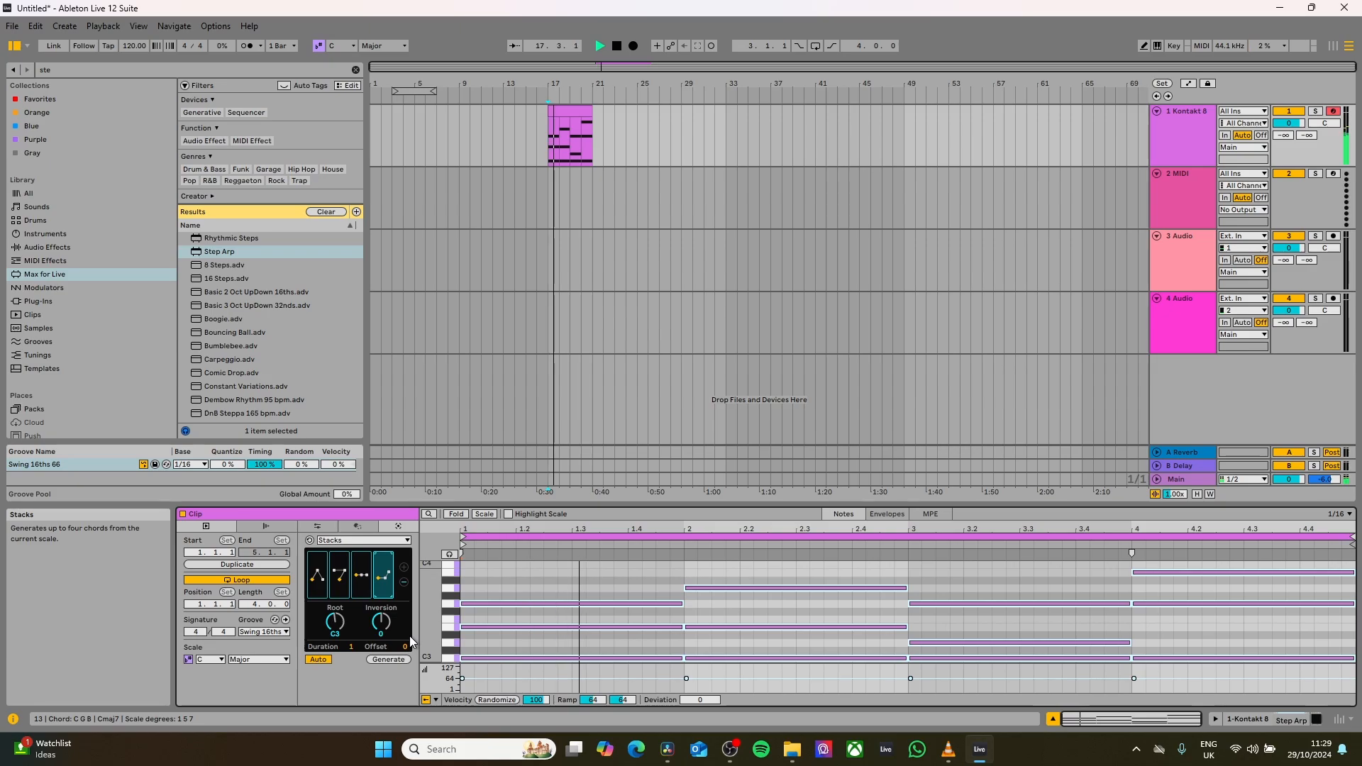
pyautogui.click(1195, 147)
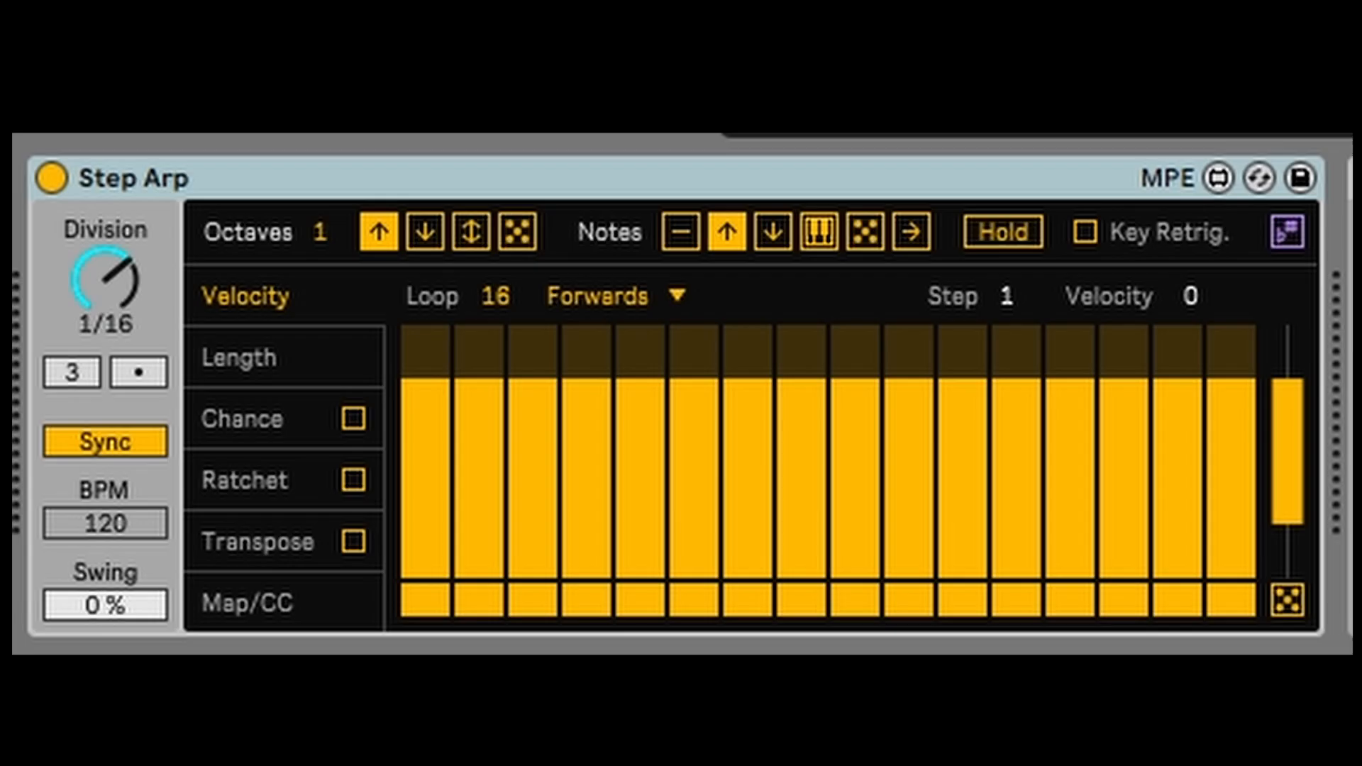
# Step: Try the Step Arp in Free mode at 92 BPM and return it to Sync
pyautogui.click(104, 456)
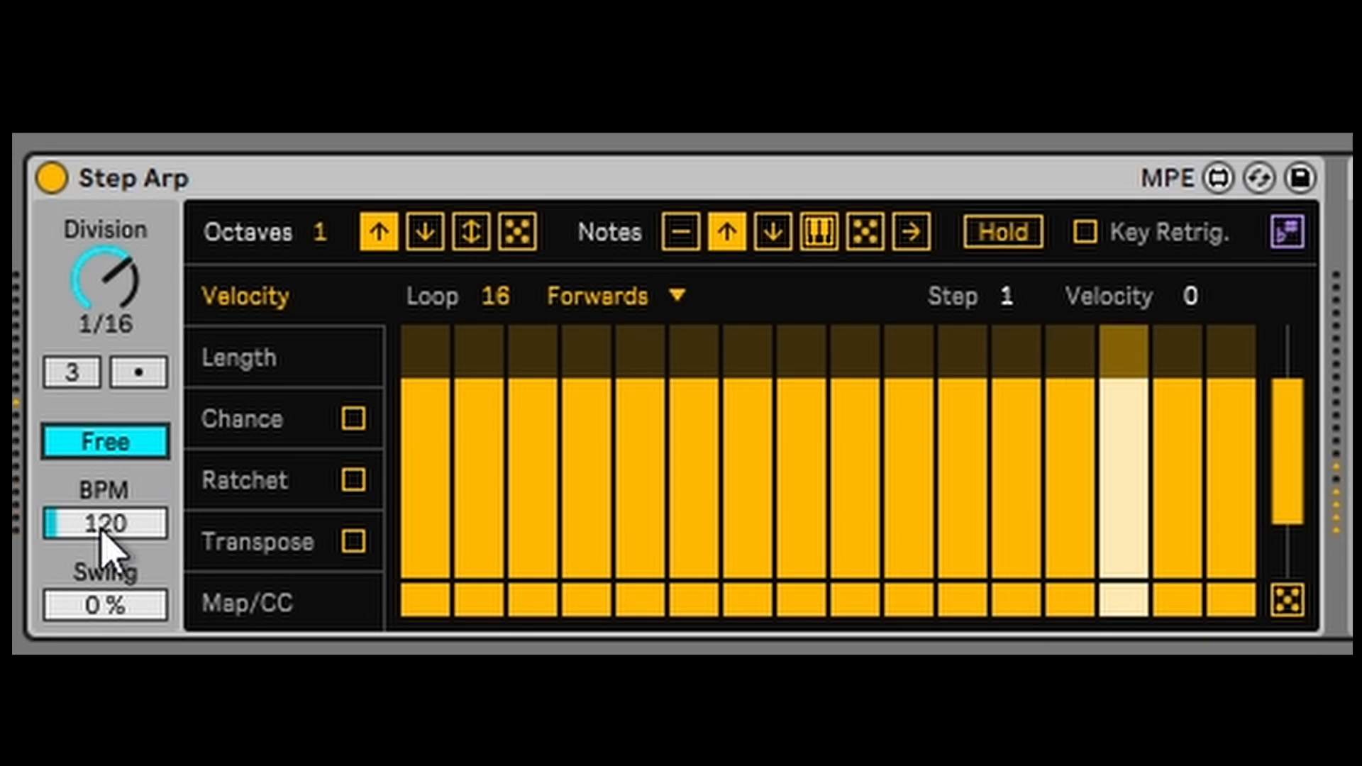
pyautogui.moveTo(102, 533)
pyautogui.mouseDown()
pyautogui.moveTo(102, 390)
pyautogui.moveTo(102, 534)
pyautogui.mouseUp()
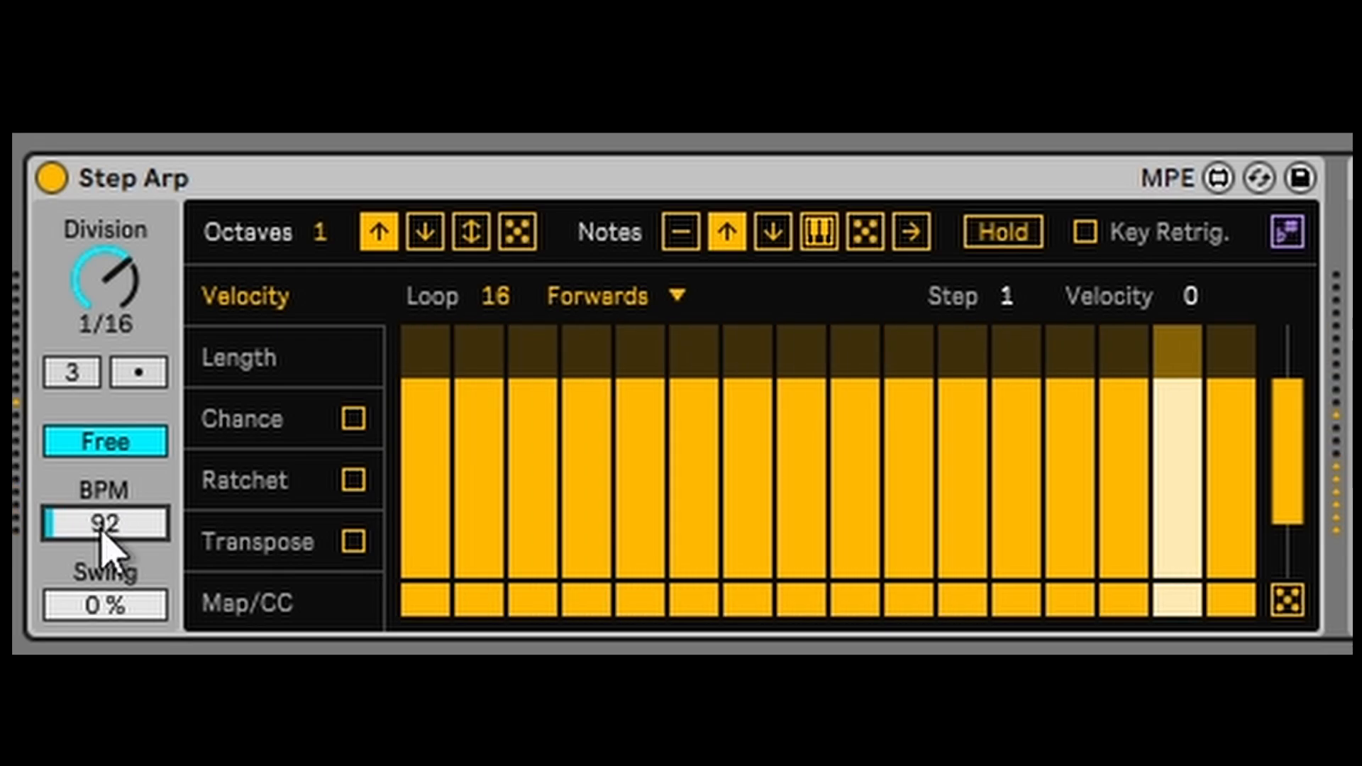
pyautogui.click(105, 445)
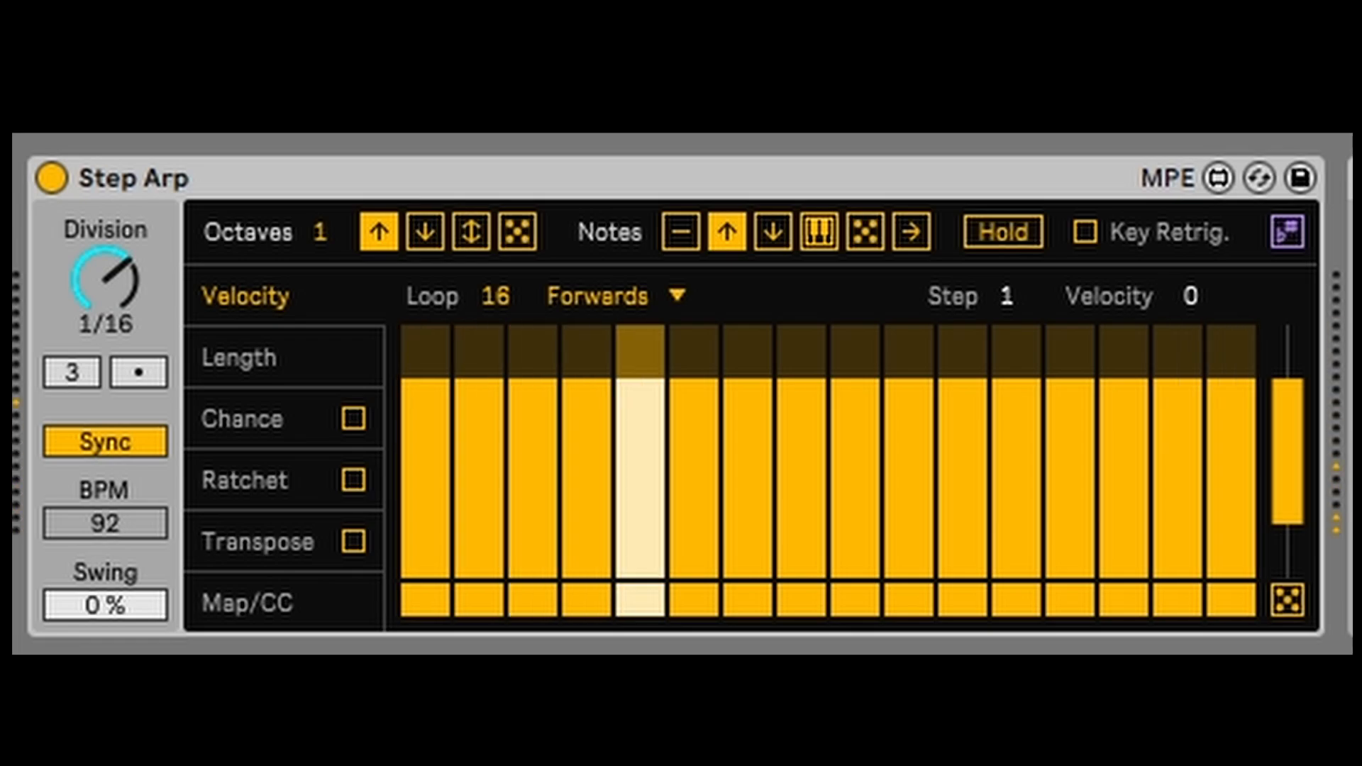
# Step: Set the arpeggiator division to 1/8 and try the triplet and dotted timings
pyautogui.click(110, 312)
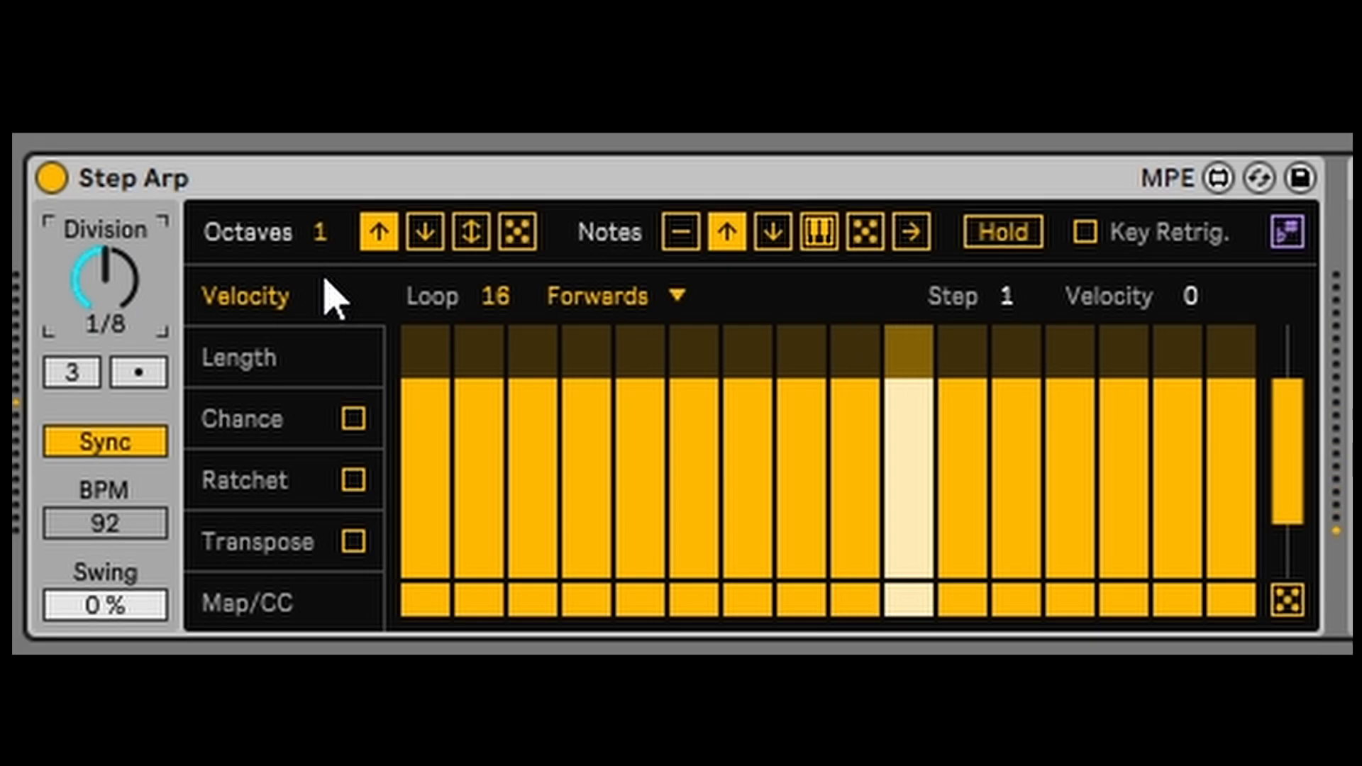
pyautogui.click(68, 372)
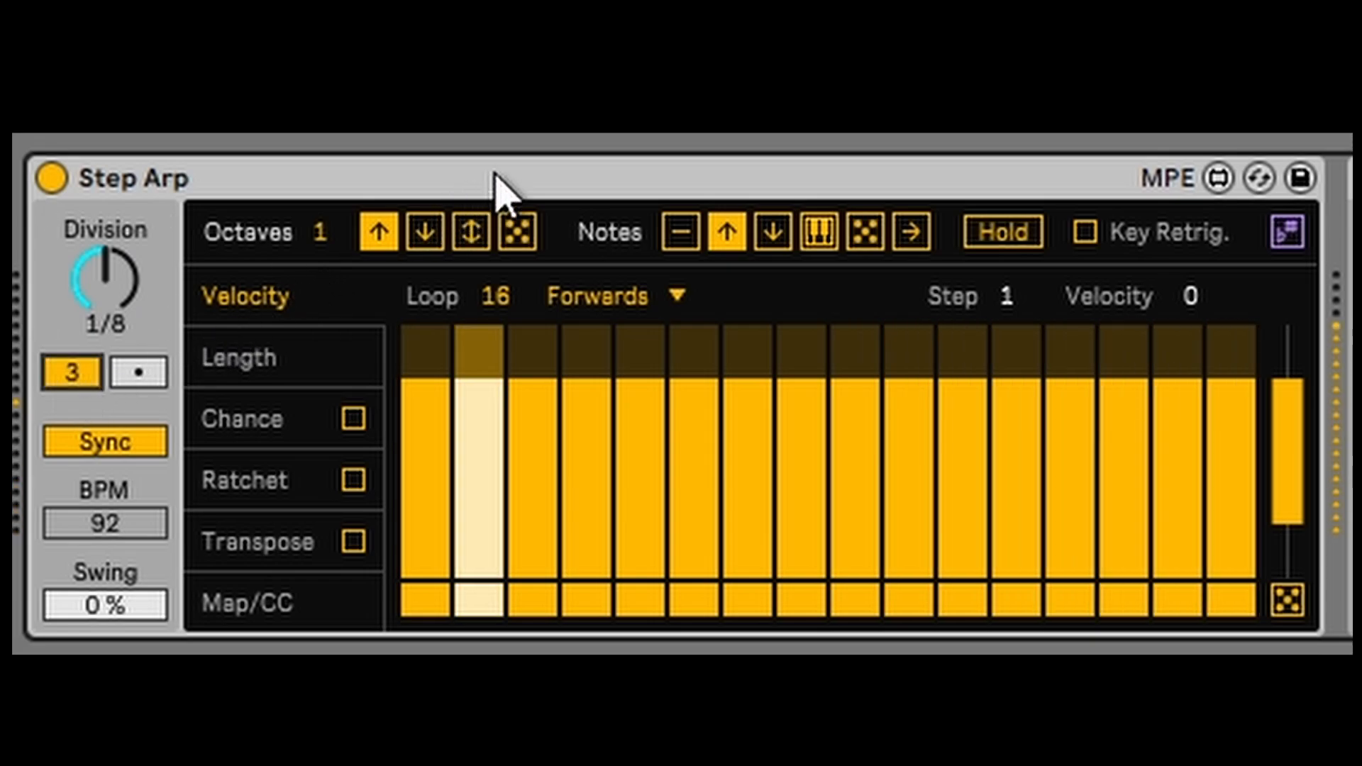
pyautogui.click(141, 372)
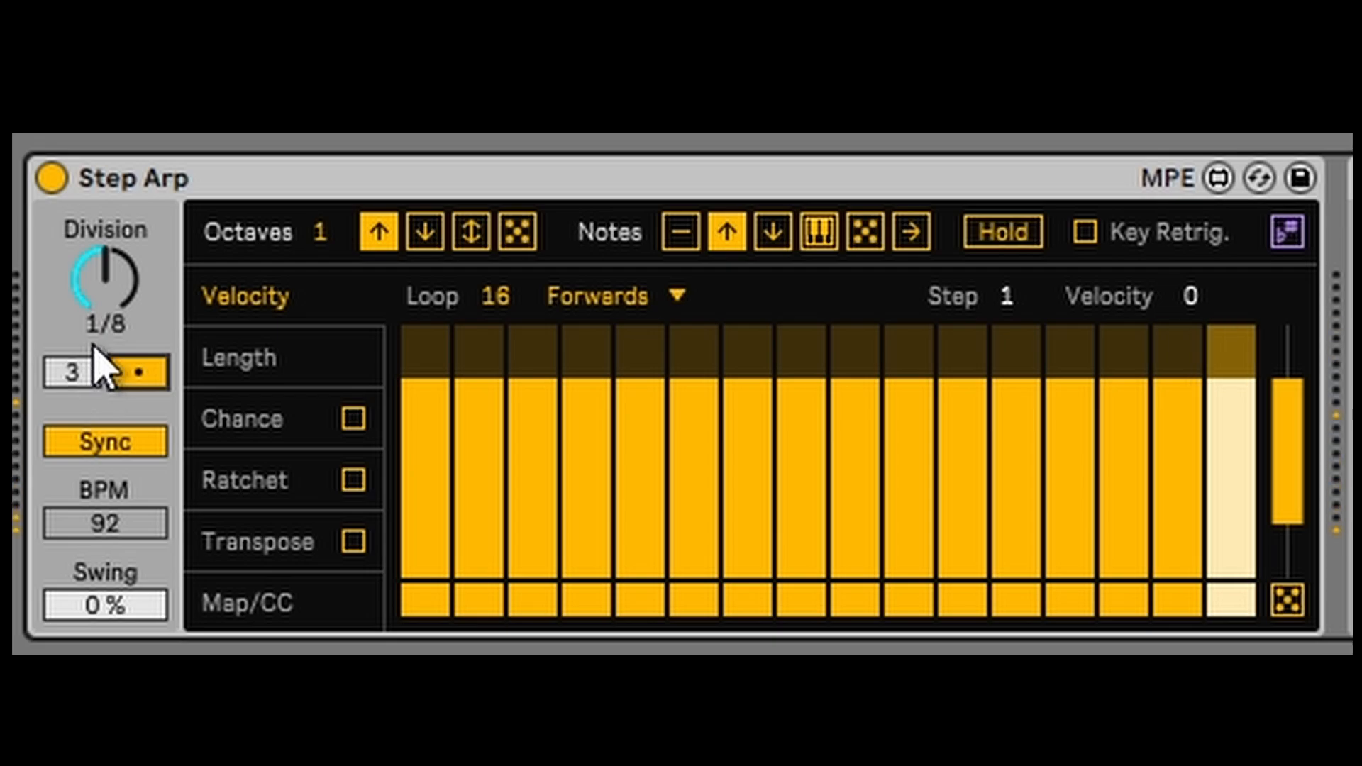
pyautogui.click(142, 374)
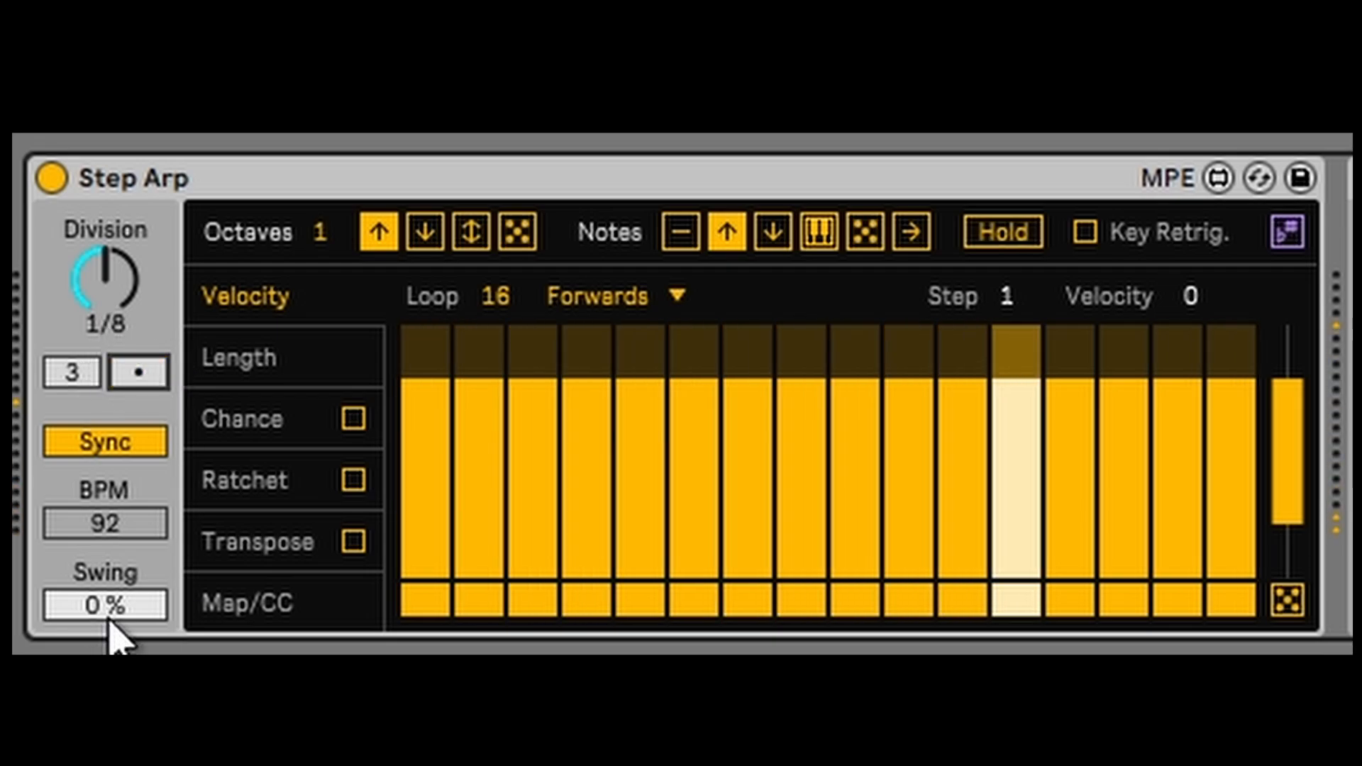
# Step: Try a swing of 47 %, reset it to 0 %, and set the arpeggiator division to 1/16
pyautogui.moveTo(109, 619); pyautogui.dragTo(109, 540)
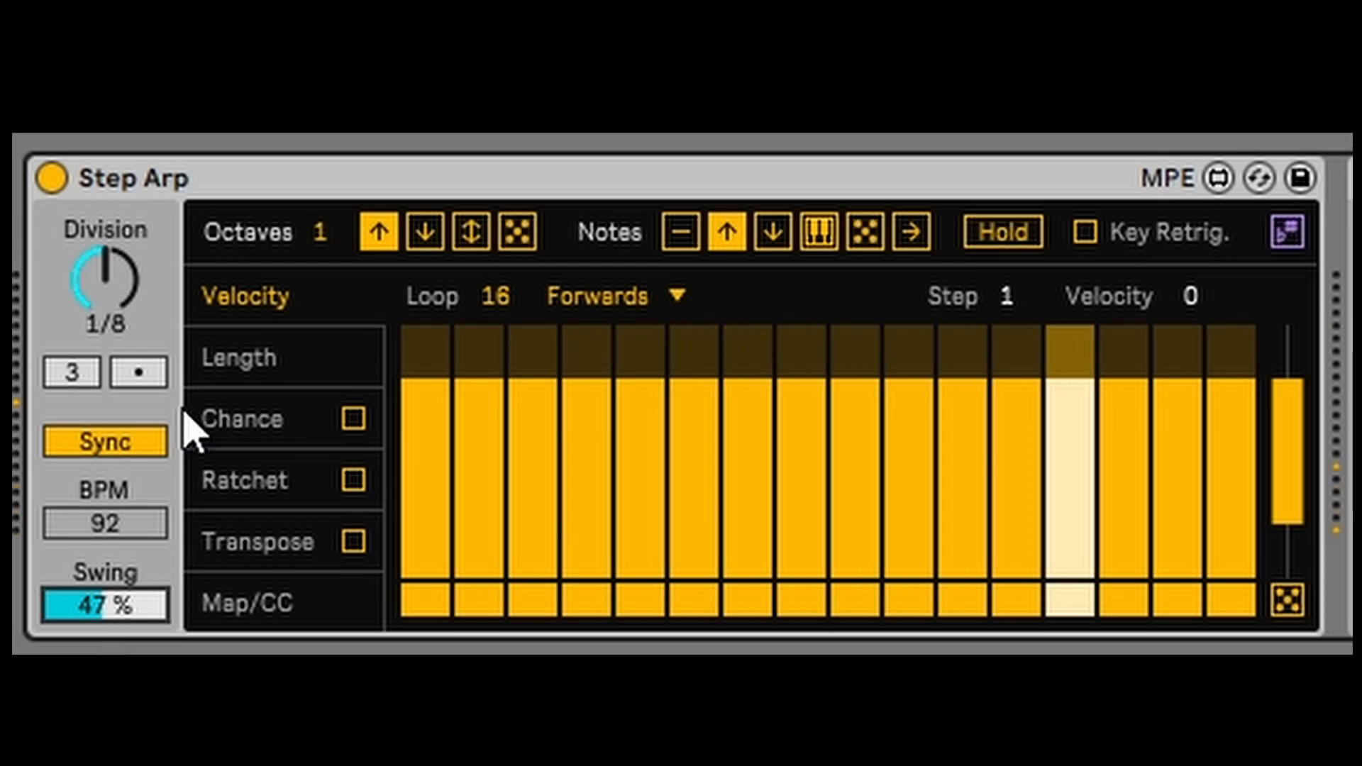
pyautogui.doubleClick(108, 596)
pyautogui.moveTo(105, 280); pyautogui.dragTo(105, 259)
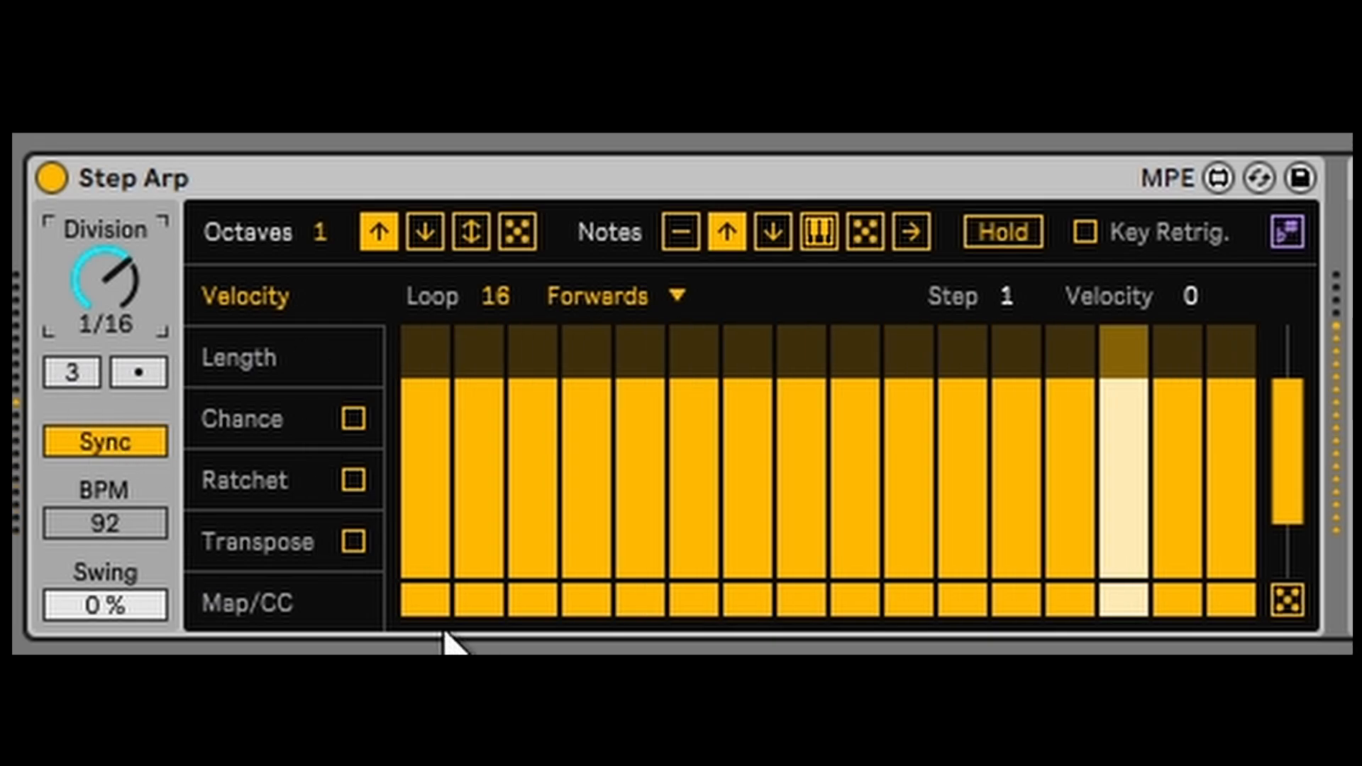
# Step: Switch off steps 2, 5, 7, 8, 12 and 15 of the arpeggiator sequence
pyautogui.click(468, 607)
pyautogui.click(638, 603)
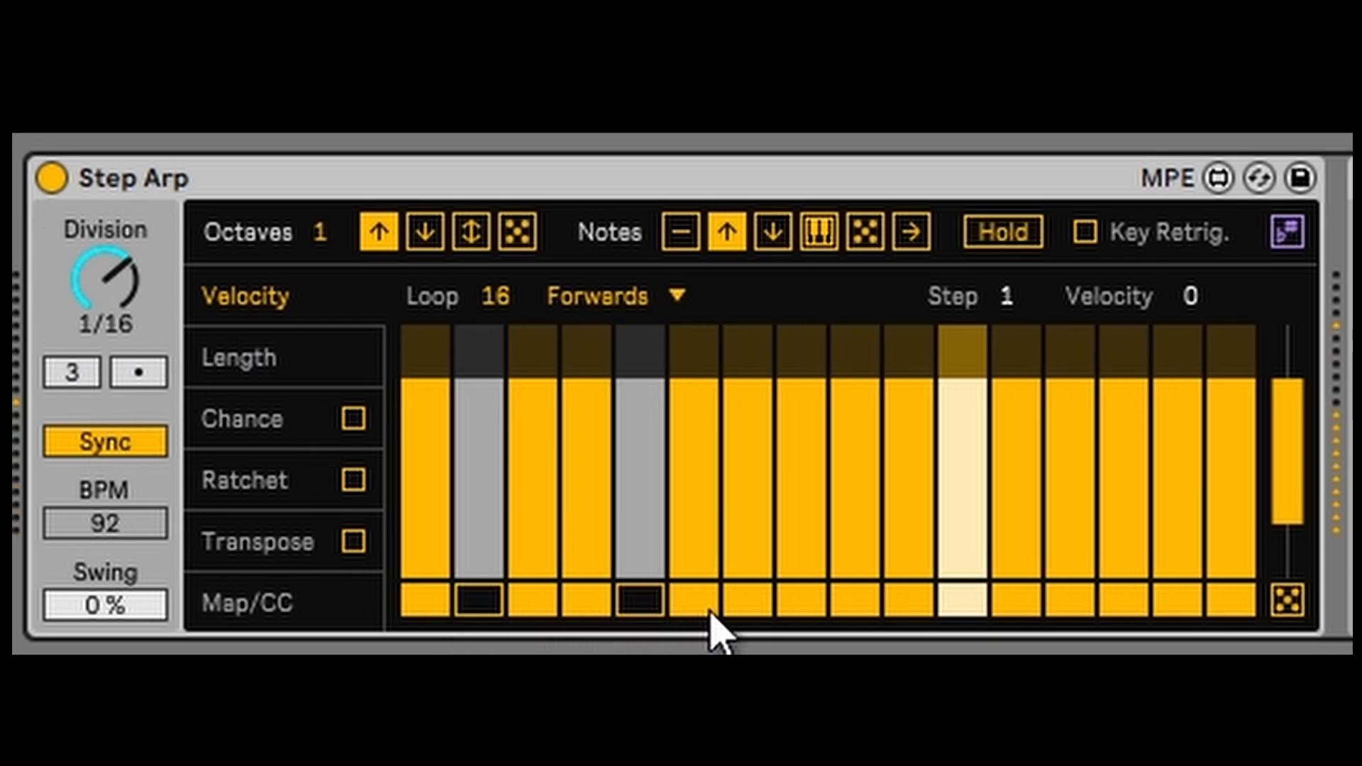
pyautogui.click(752, 602)
pyautogui.click(796, 603)
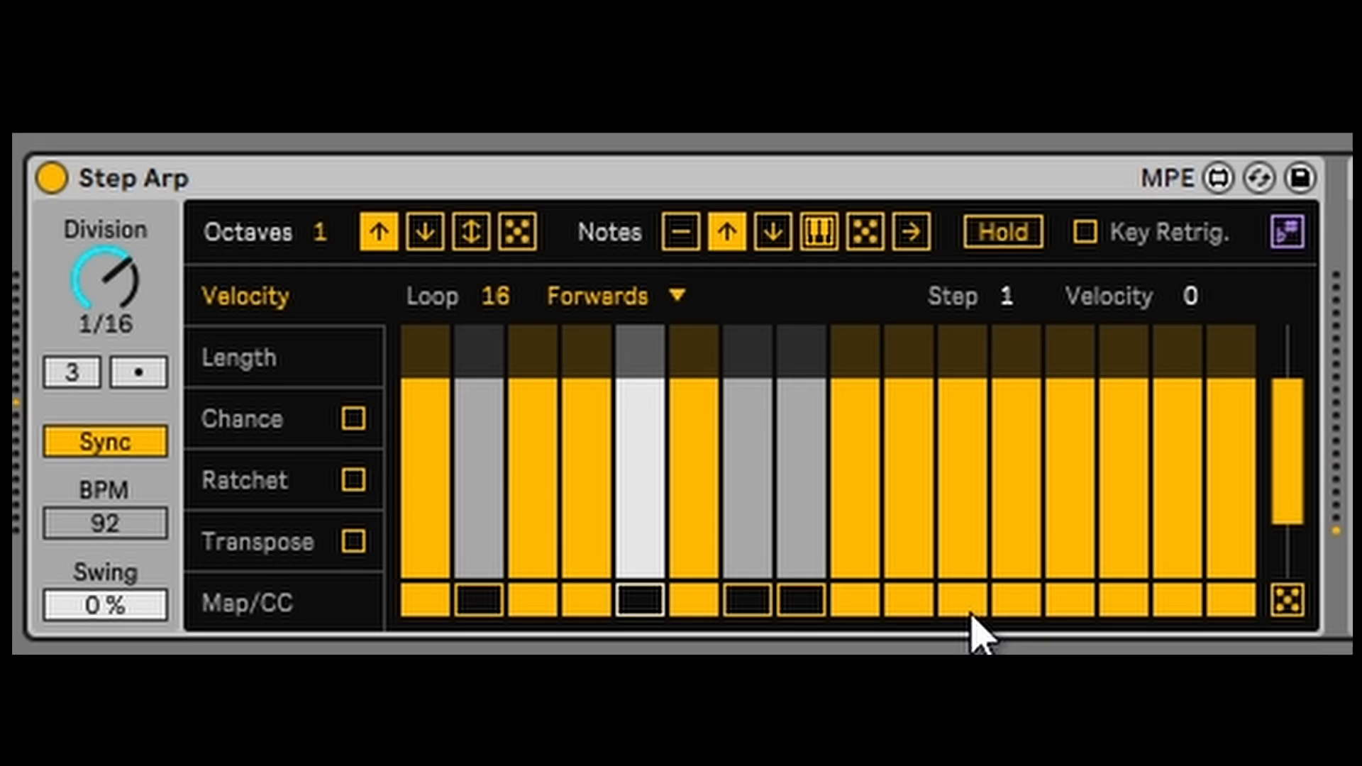
pyautogui.click(1008, 607)
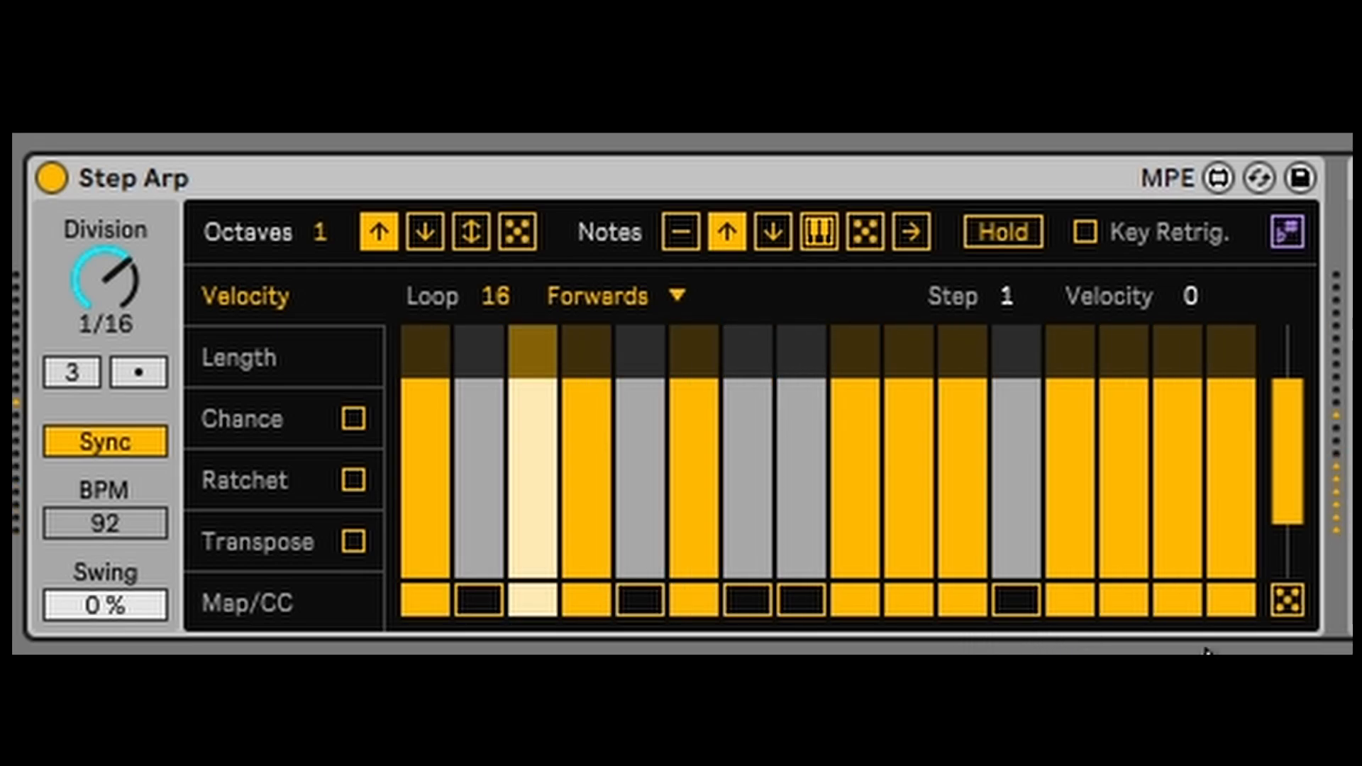
pyautogui.click(1136, 601)
pyautogui.click(1169, 603)
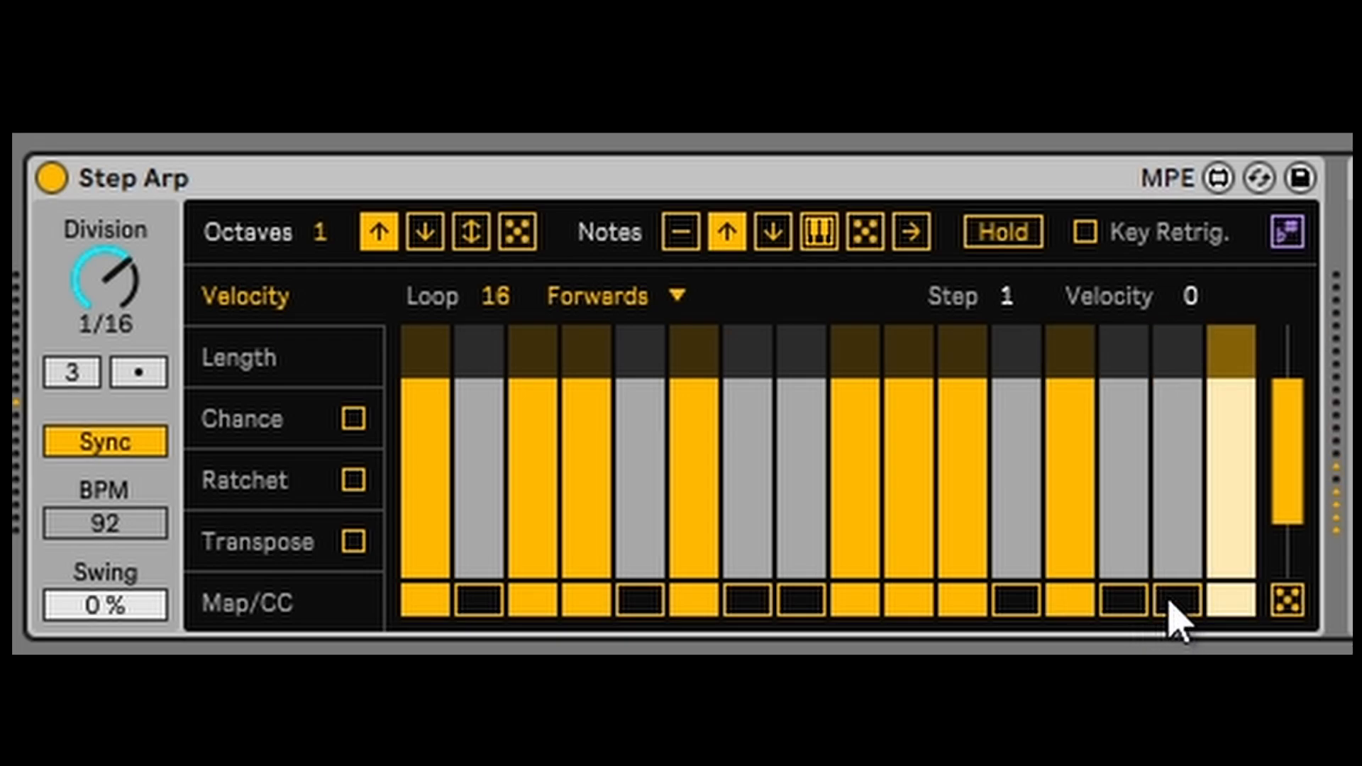
pyautogui.click(1132, 603)
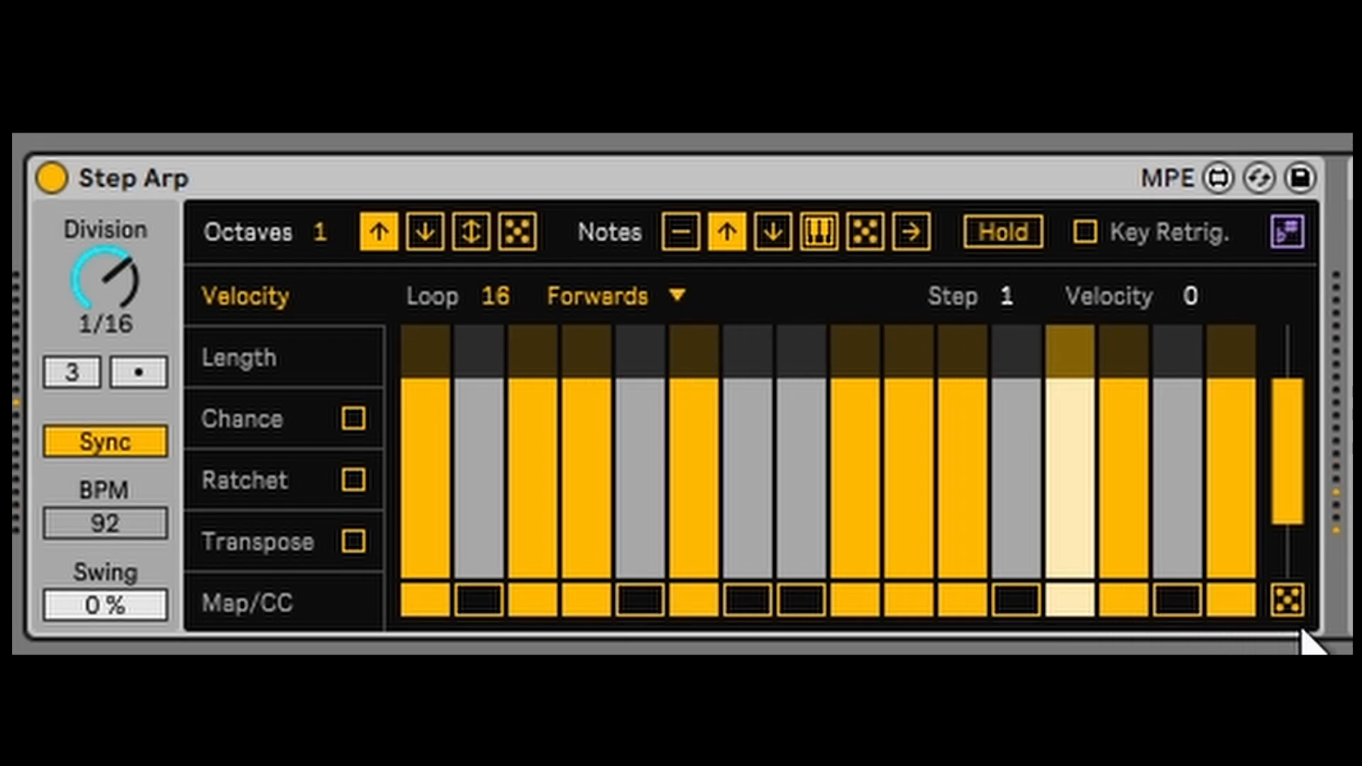
# Step: Raise the velocity randomization range to the upper part of the scale and randomize the step velocities
pyautogui.click(1289, 601)
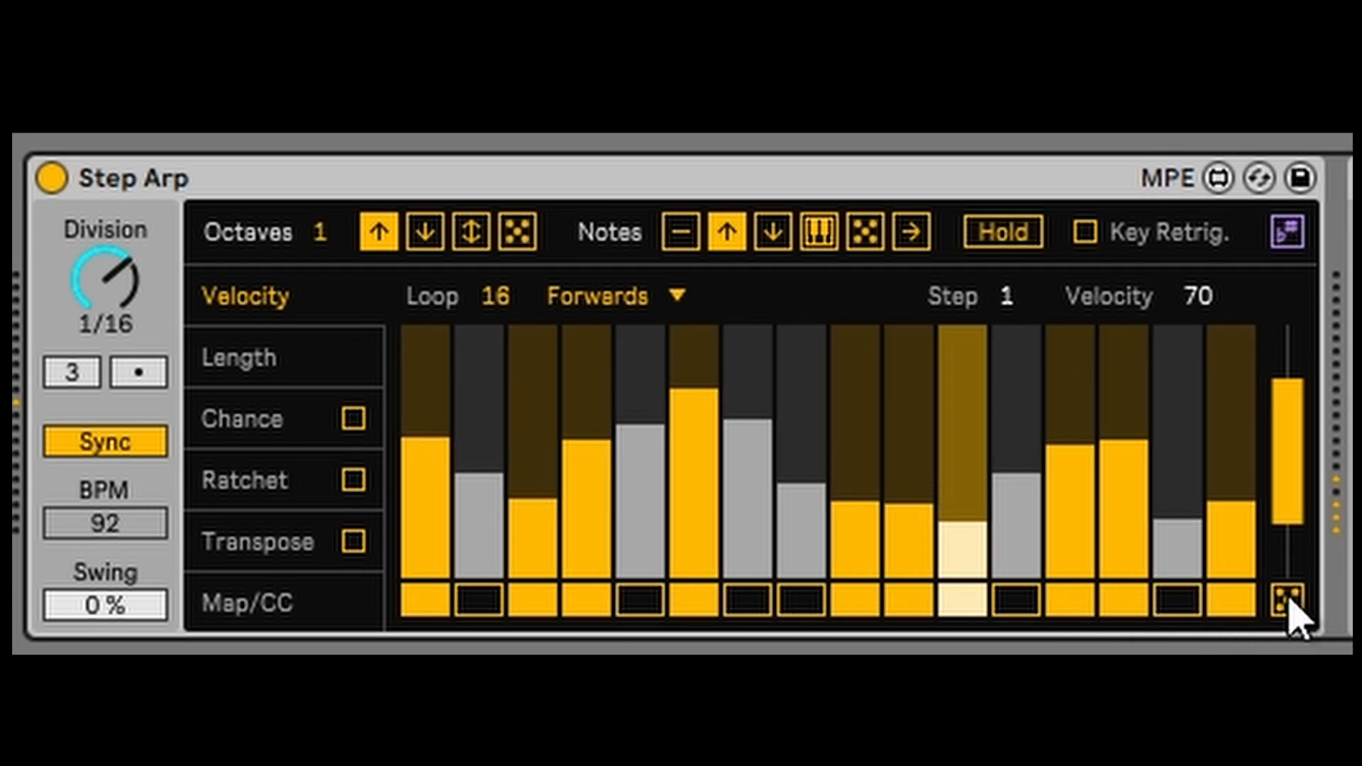
pyautogui.click(1289, 601)
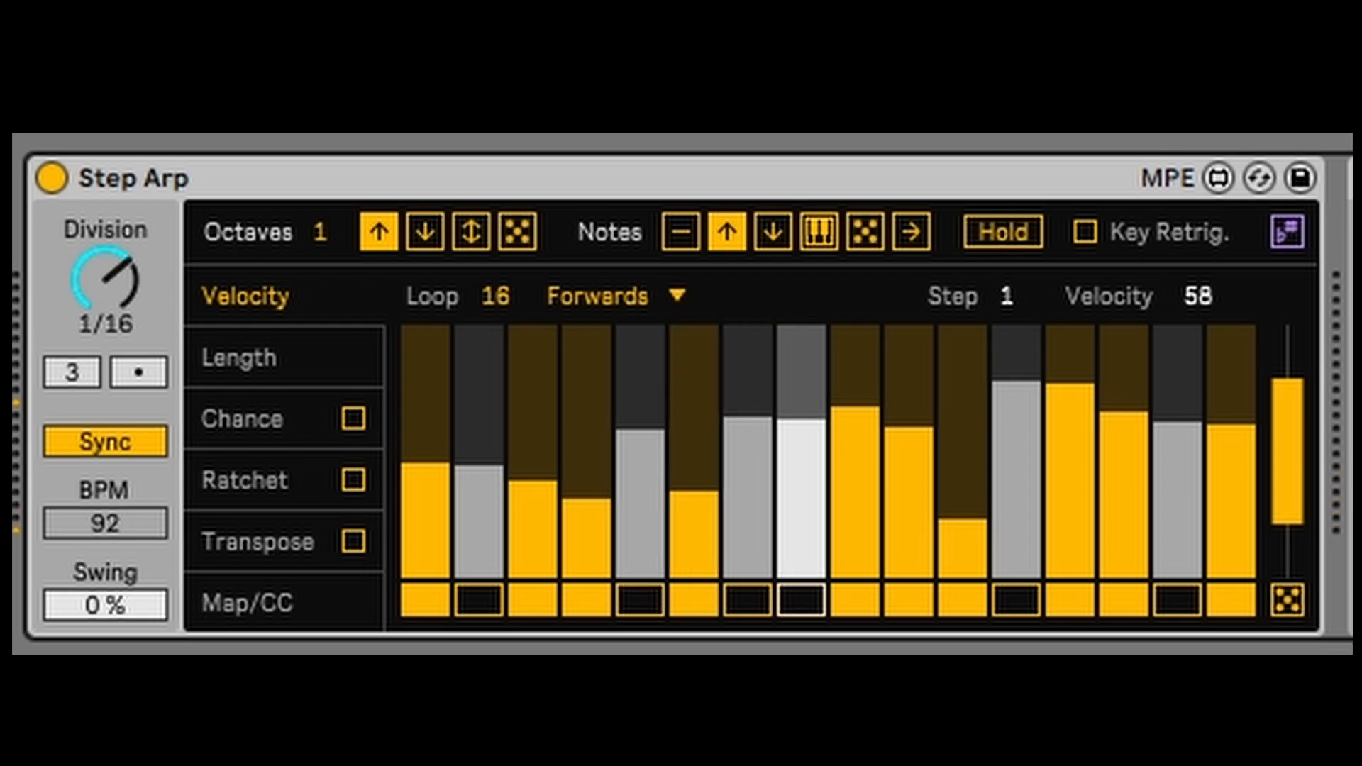
pyautogui.moveTo(1304, 491); pyautogui.dragTo(1301, 341)
pyautogui.click(1287, 601)
pyautogui.click(1287, 603)
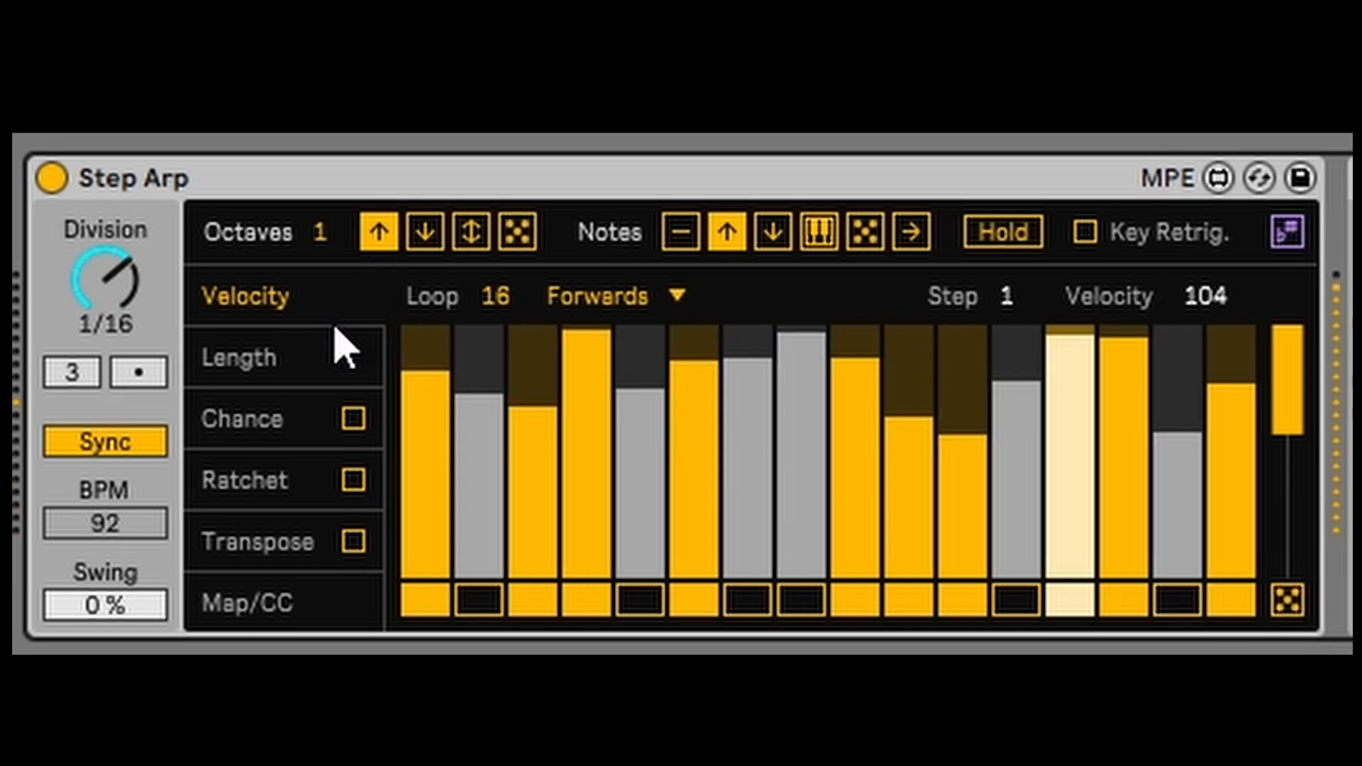
# Step: Randomize the step lengths and switch steps 2, 7, 8 and 12 back on
pyautogui.click(264, 364)
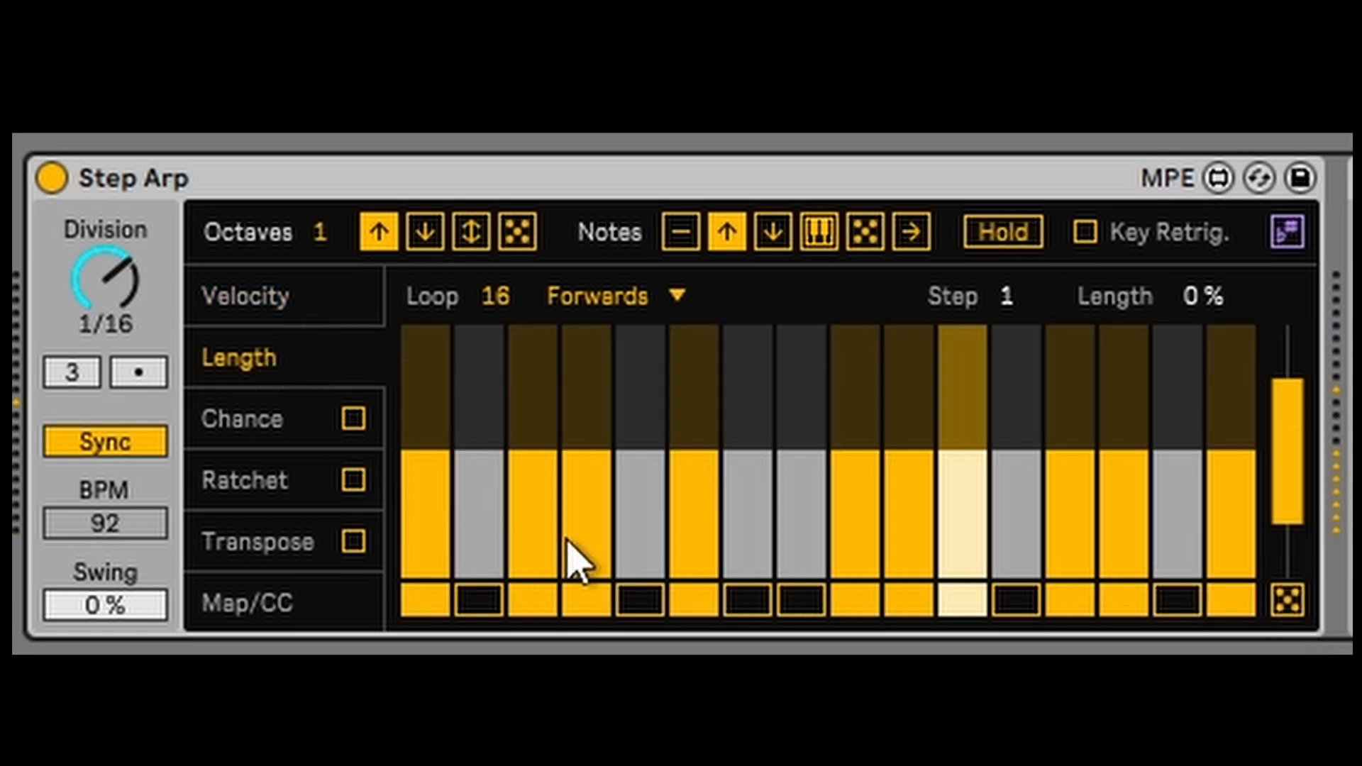
pyautogui.click(1296, 610)
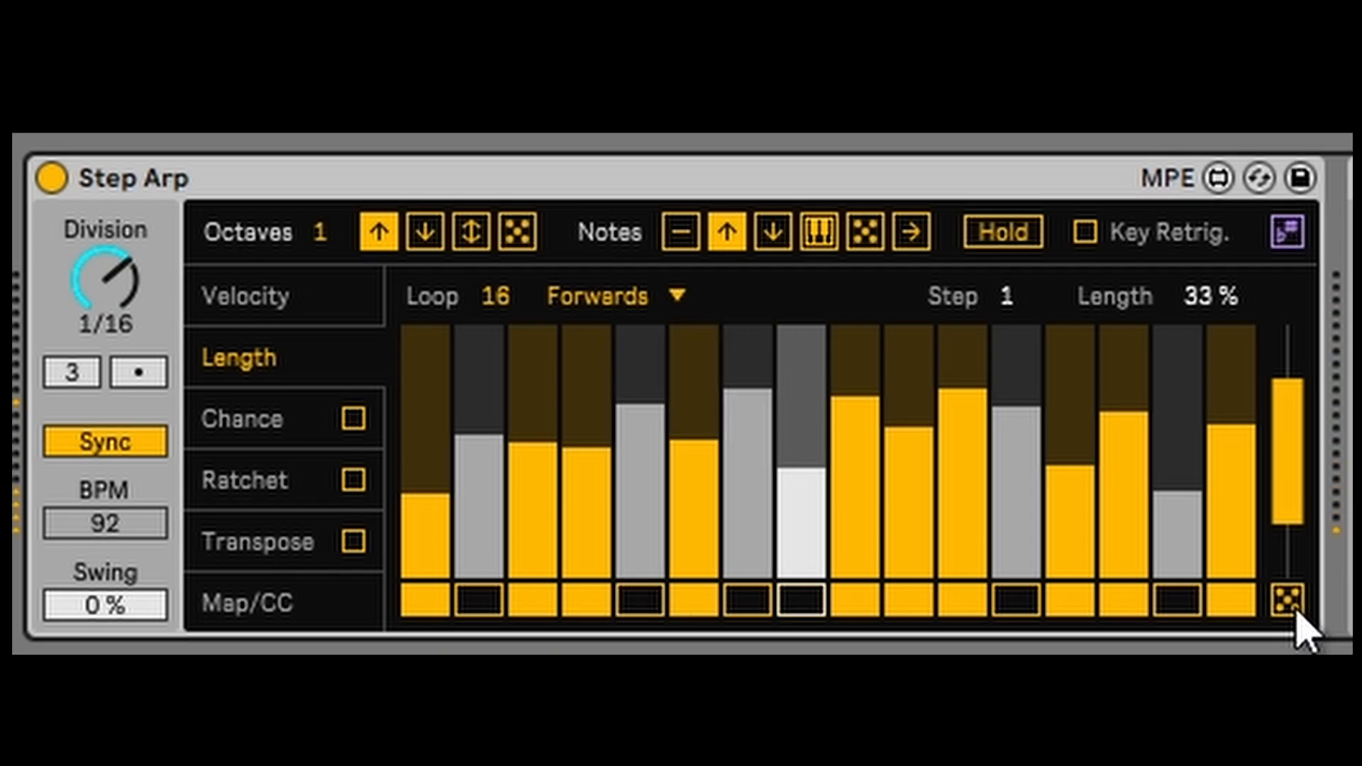
pyautogui.click(753, 601)
pyautogui.click(640, 599)
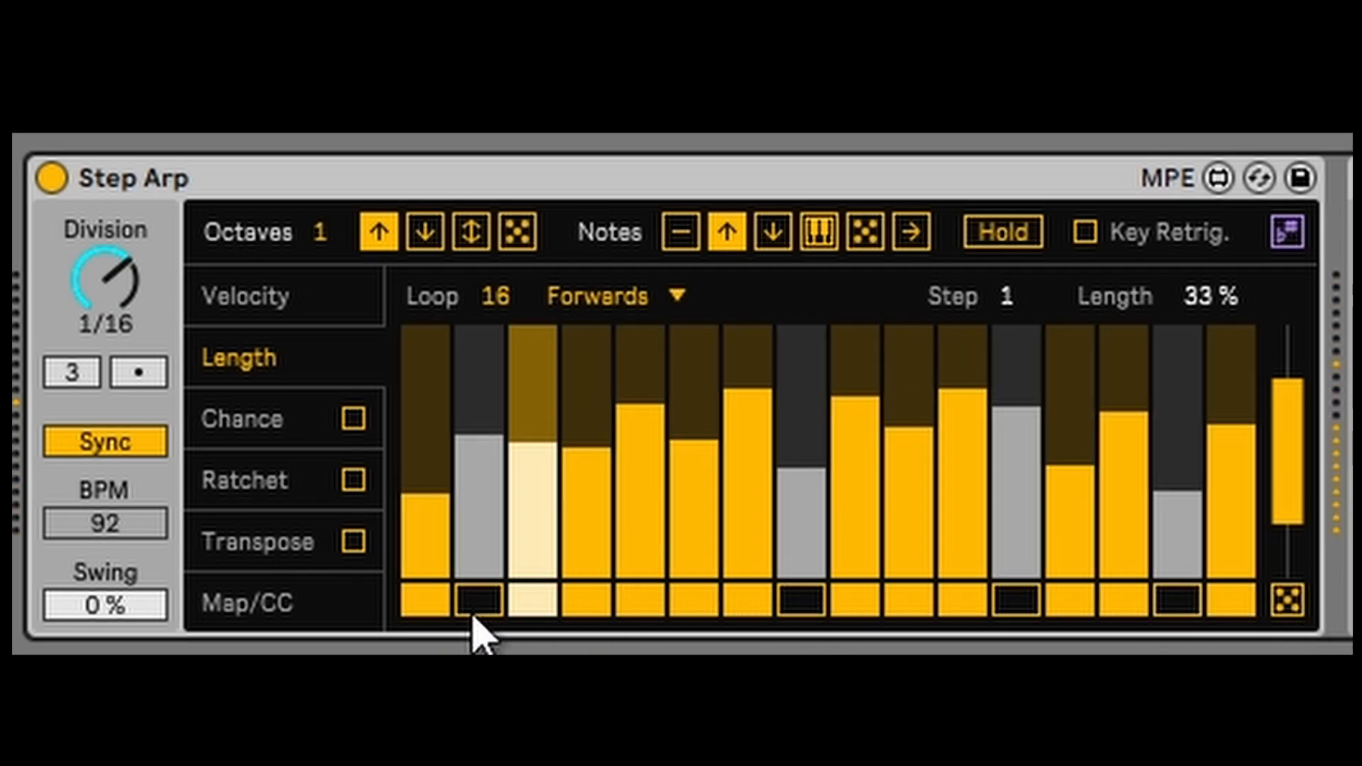
pyautogui.click(479, 601)
pyautogui.click(802, 602)
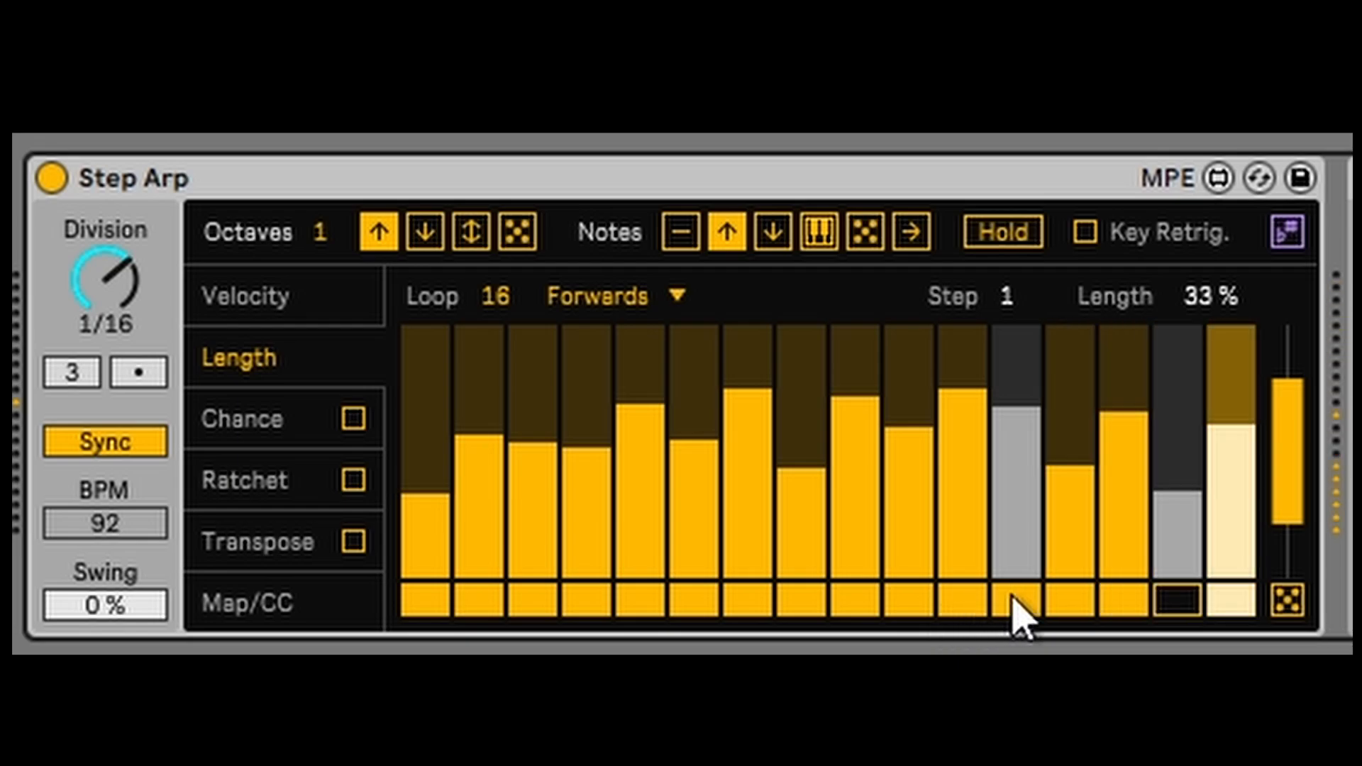
pyautogui.click(1014, 601)
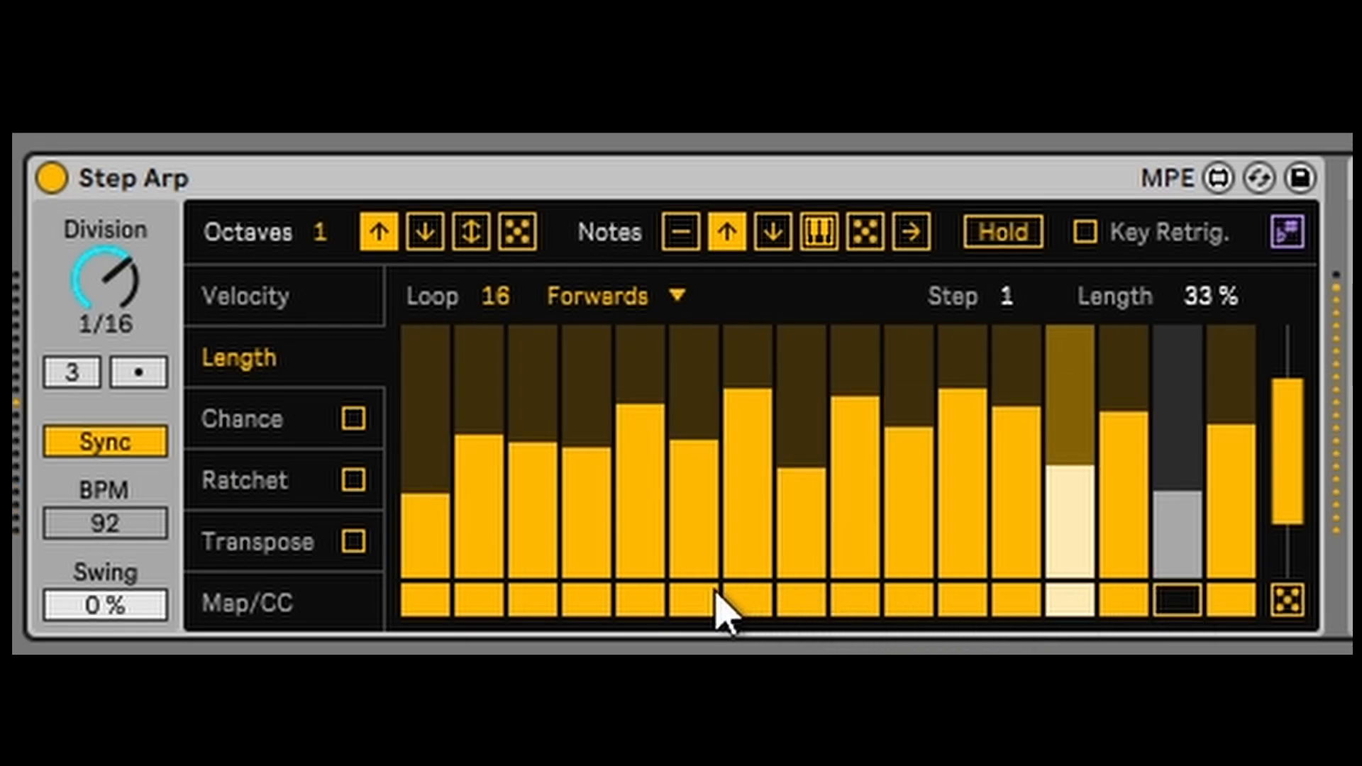
pyautogui.click(642, 601)
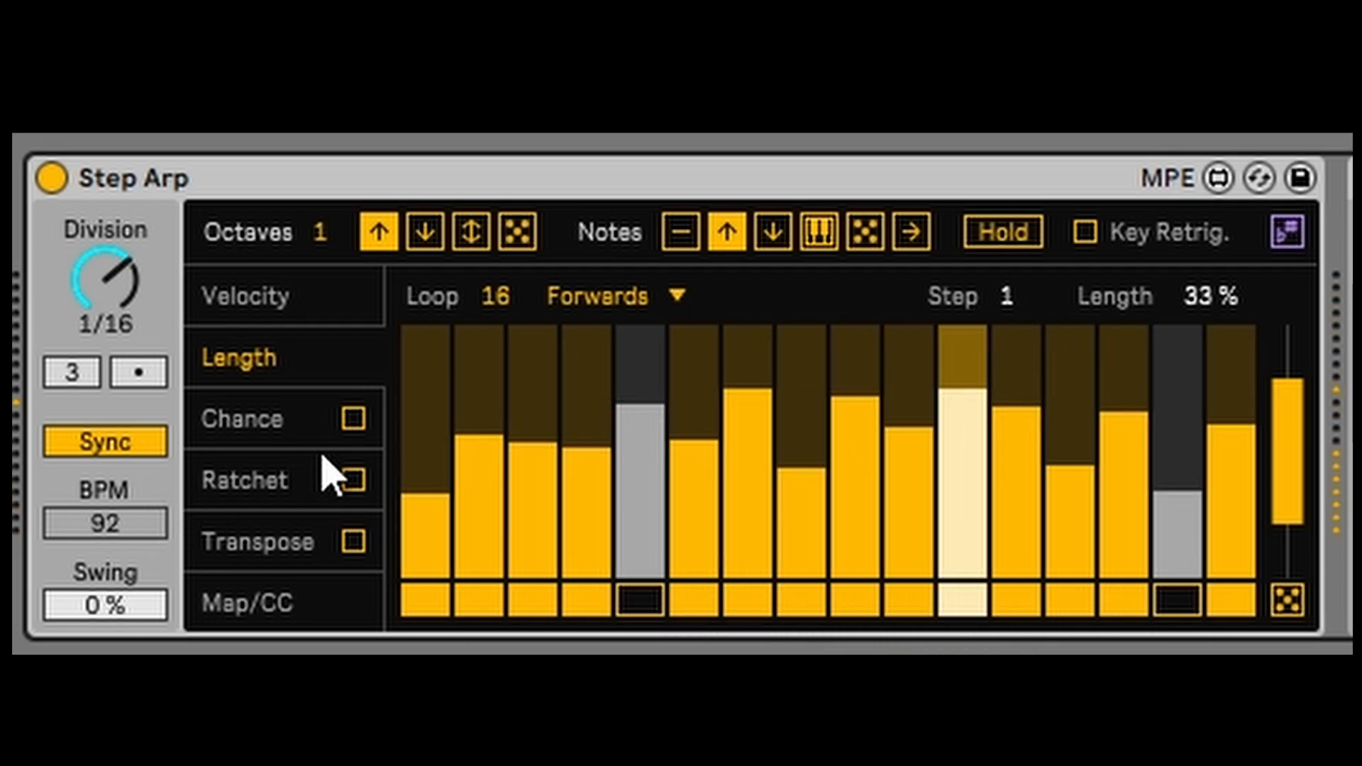
# Step: Enable per-step chance, randomize its values with step 2 at 100 %, and turn chance off
pyautogui.click(298, 435)
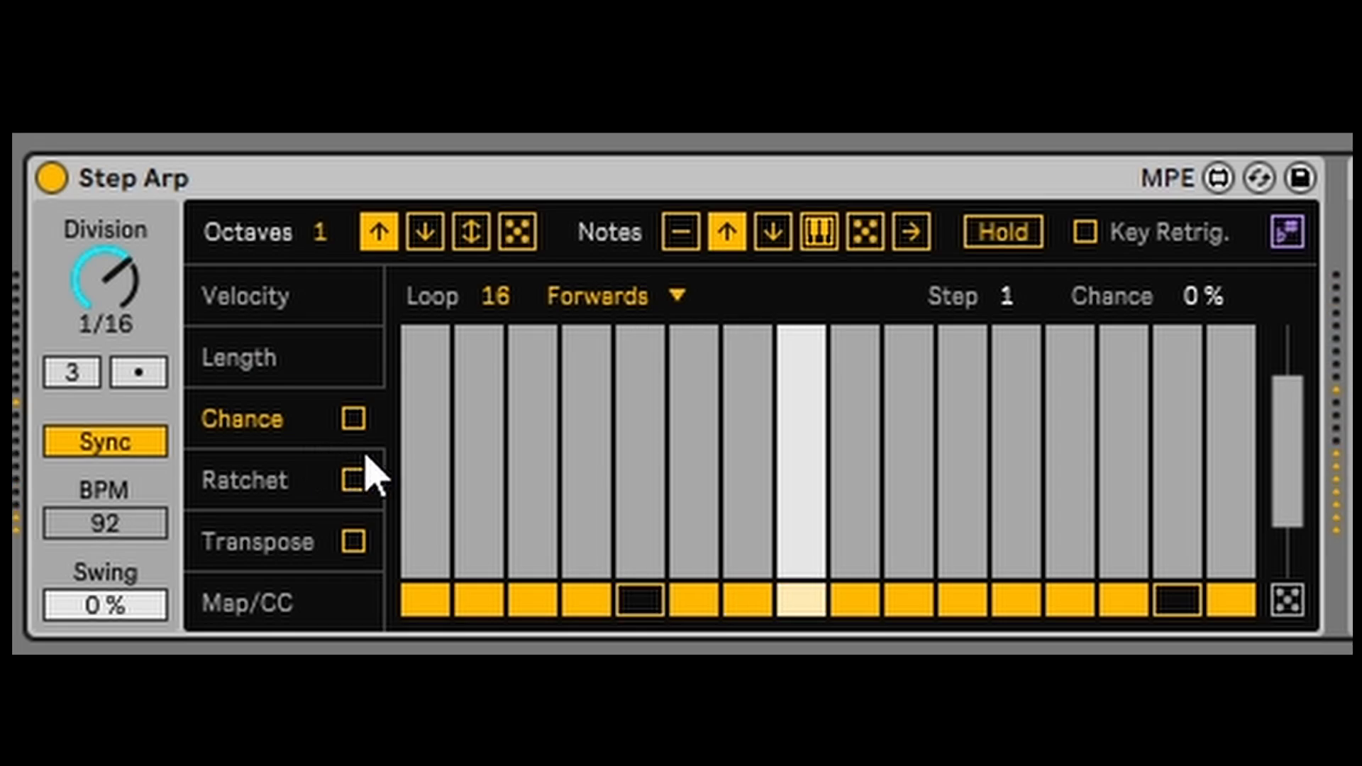
pyautogui.click(353, 425)
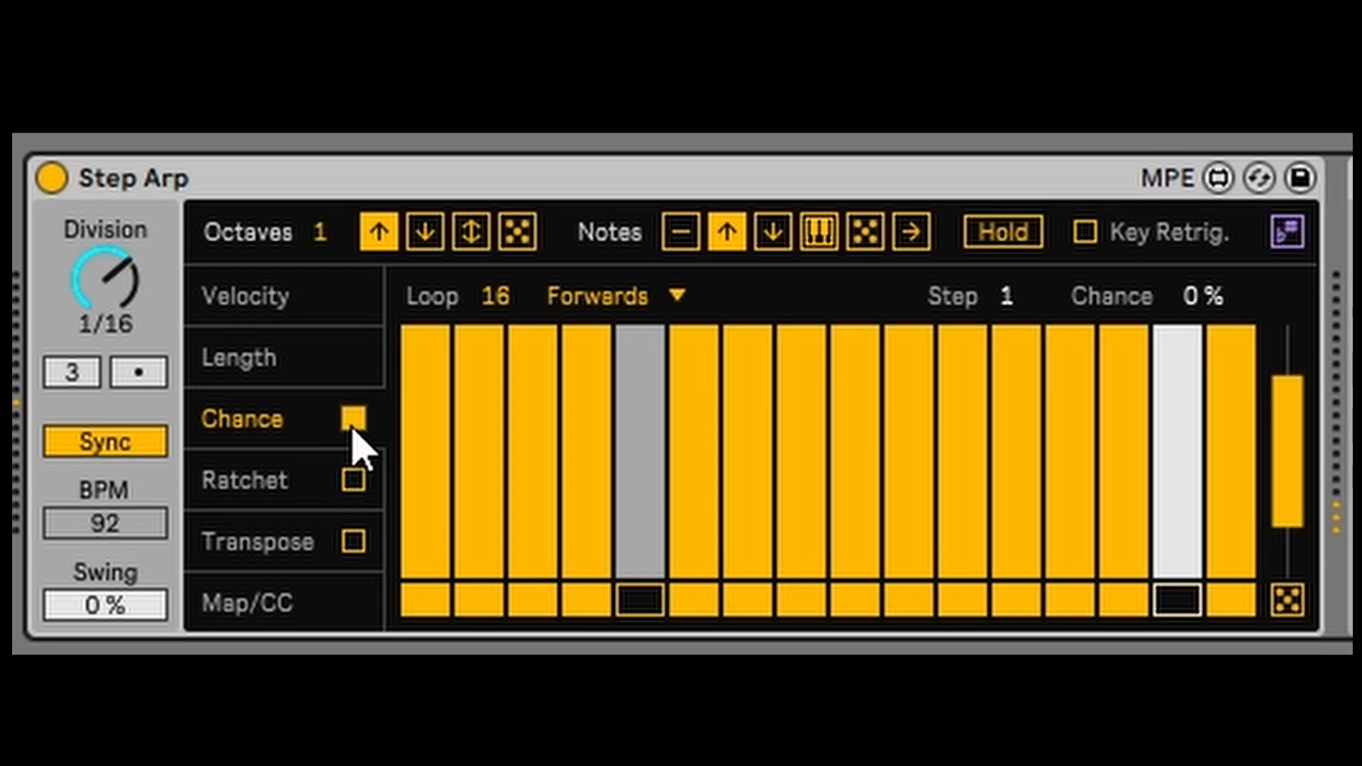
pyautogui.click(1302, 603)
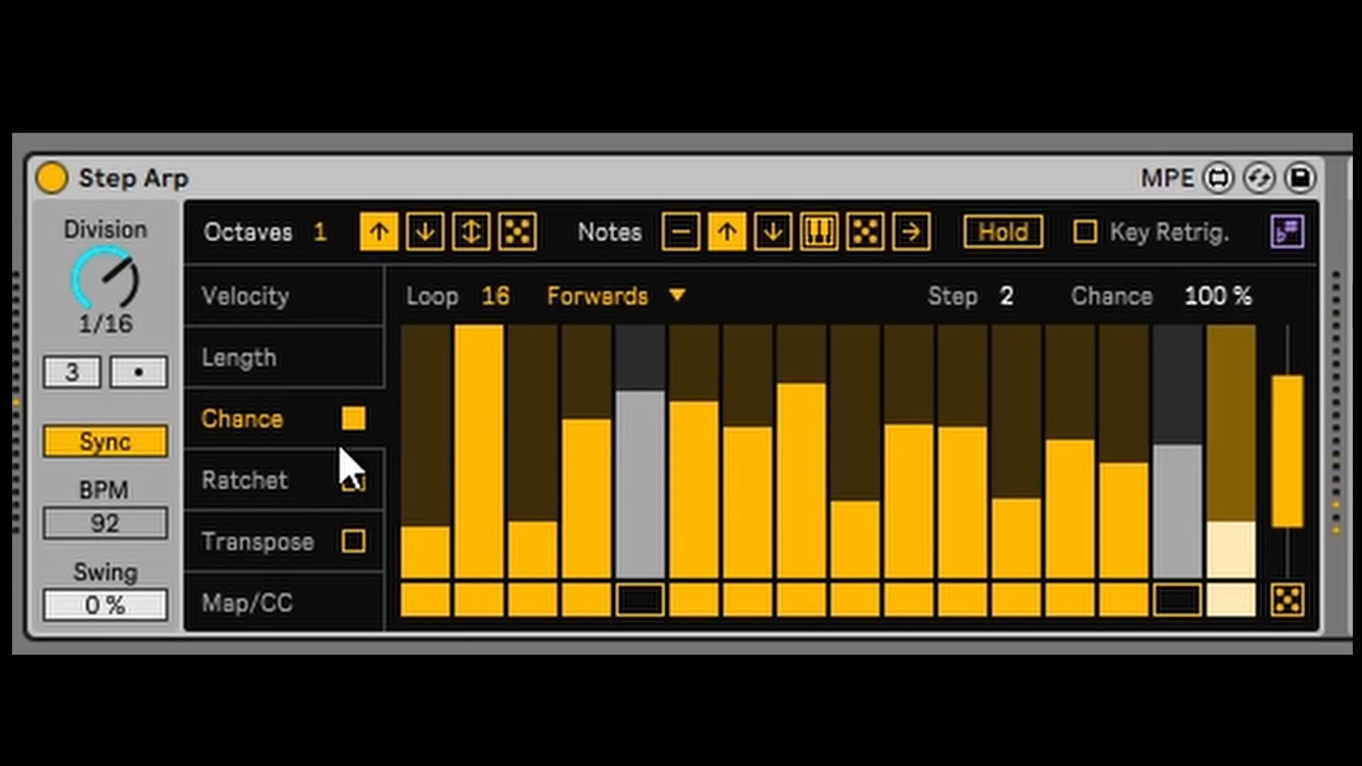
pyautogui.click(357, 426)
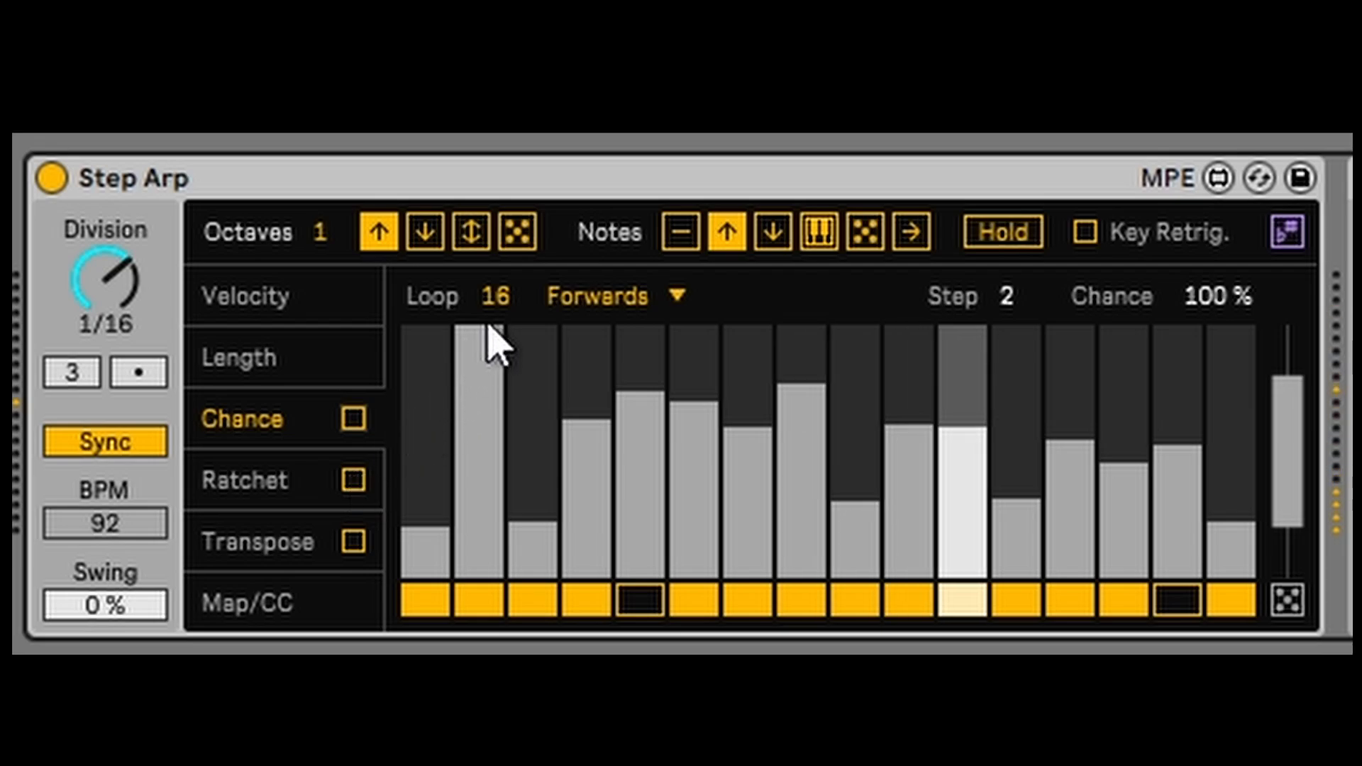
# Step: Enable per-step ratchets, randomize their values, and lower the ratchets of steps 8 to 16 to the minimum
pyautogui.click(313, 488)
pyautogui.click(354, 480)
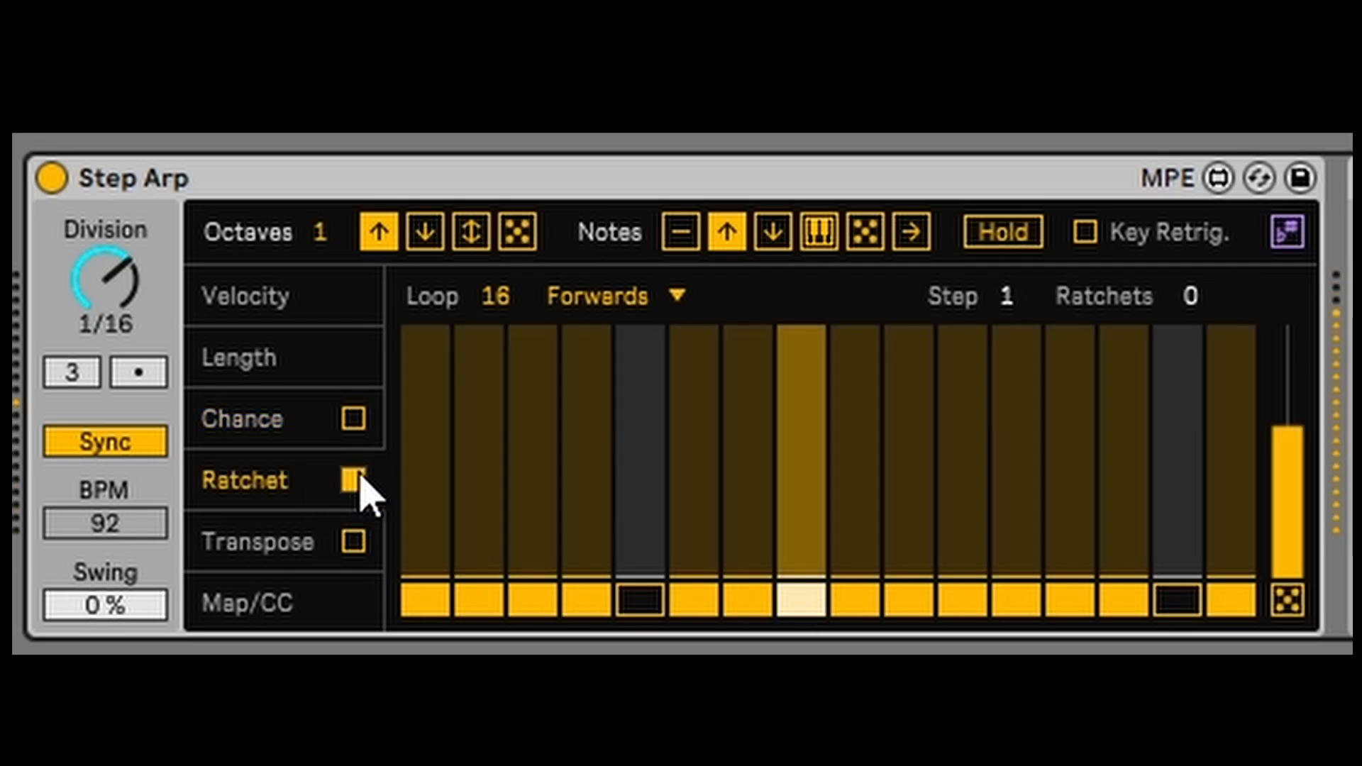
pyautogui.click(1290, 600)
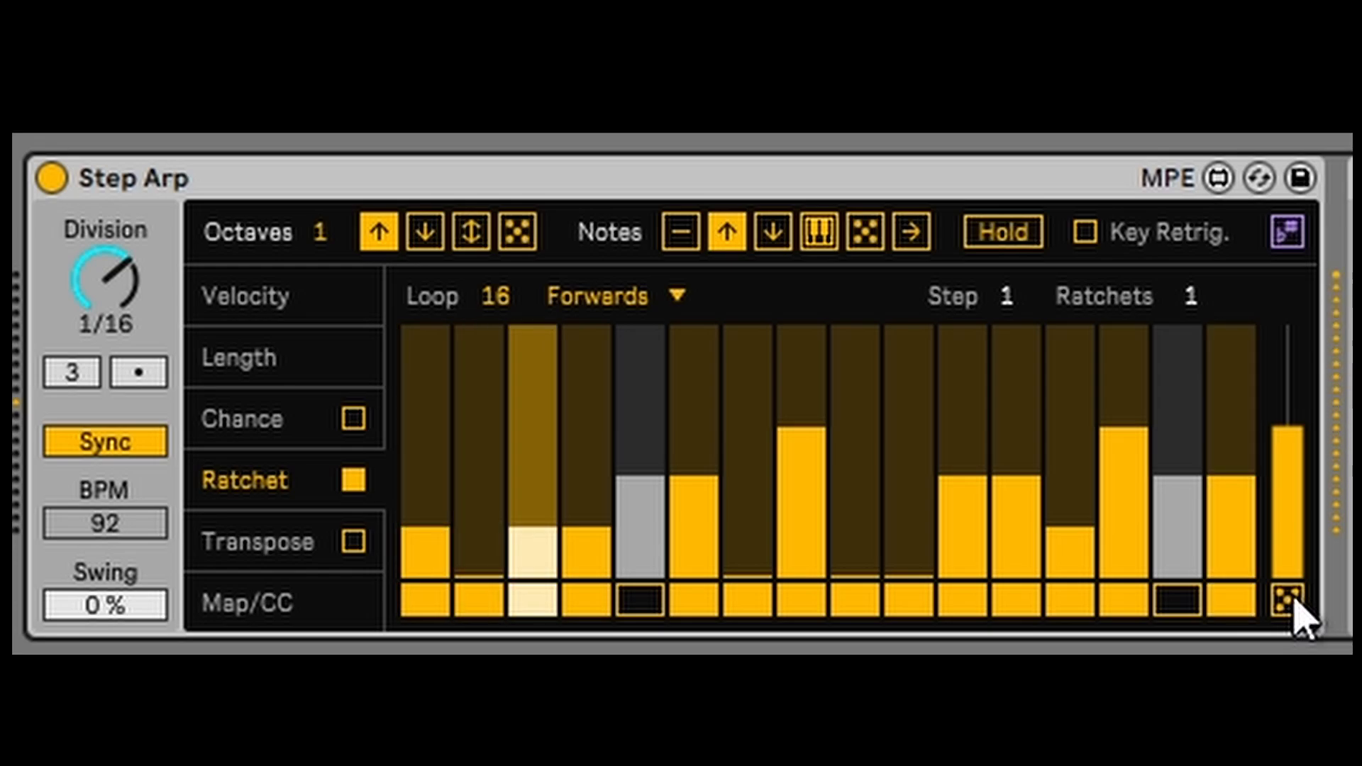
pyautogui.moveTo(1238, 561)
pyautogui.mouseDown()
pyautogui.moveTo(1033, 599)
pyautogui.moveTo(788, 550)
pyautogui.mouseUp()
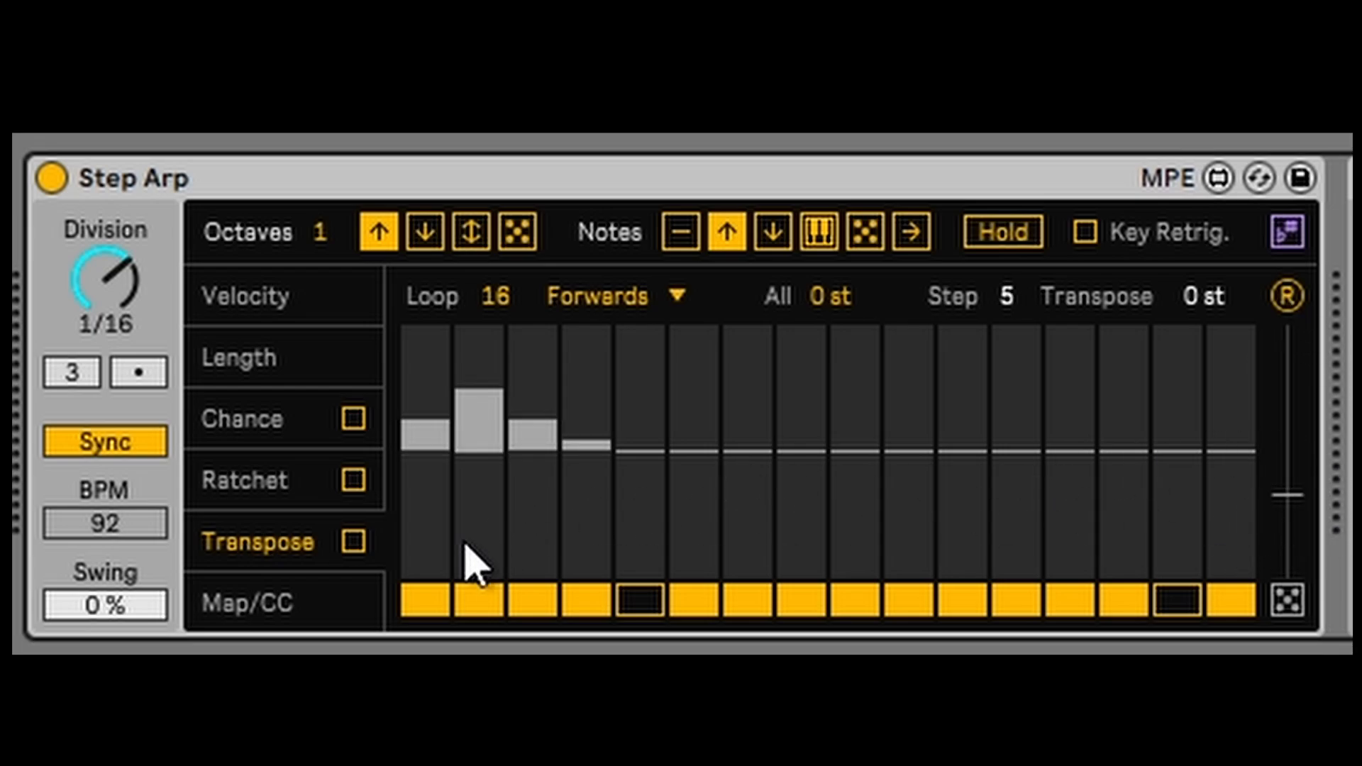
# Step: Enable per-step transpose, draw a curve of values from step 3 to step 16, and randomize the transpositions
pyautogui.click(353, 542)
pyautogui.moveTo(532, 468)
pyautogui.mouseDown()
pyautogui.moveTo(684, 496)
pyautogui.moveTo(873, 456)
pyautogui.moveTo(1214, 497)
pyautogui.mouseUp()
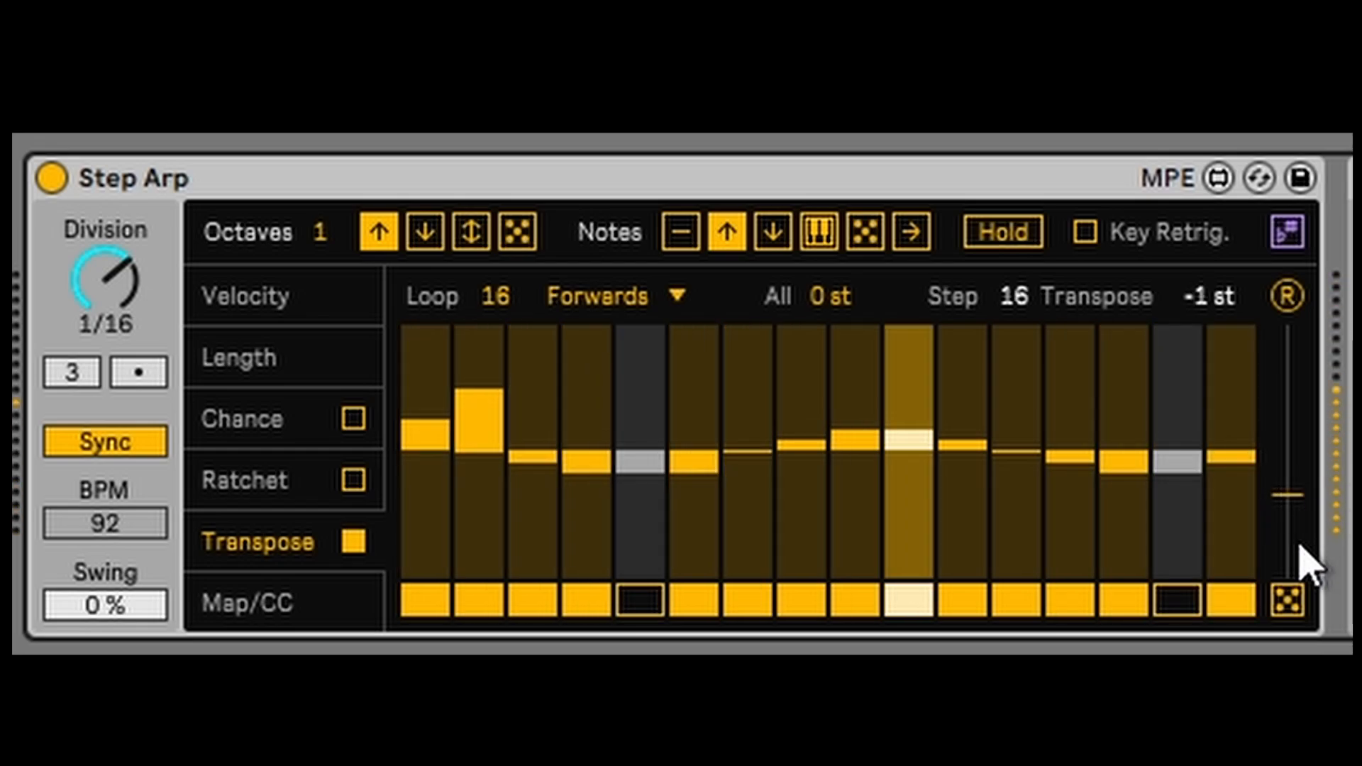
pyautogui.click(1296, 608)
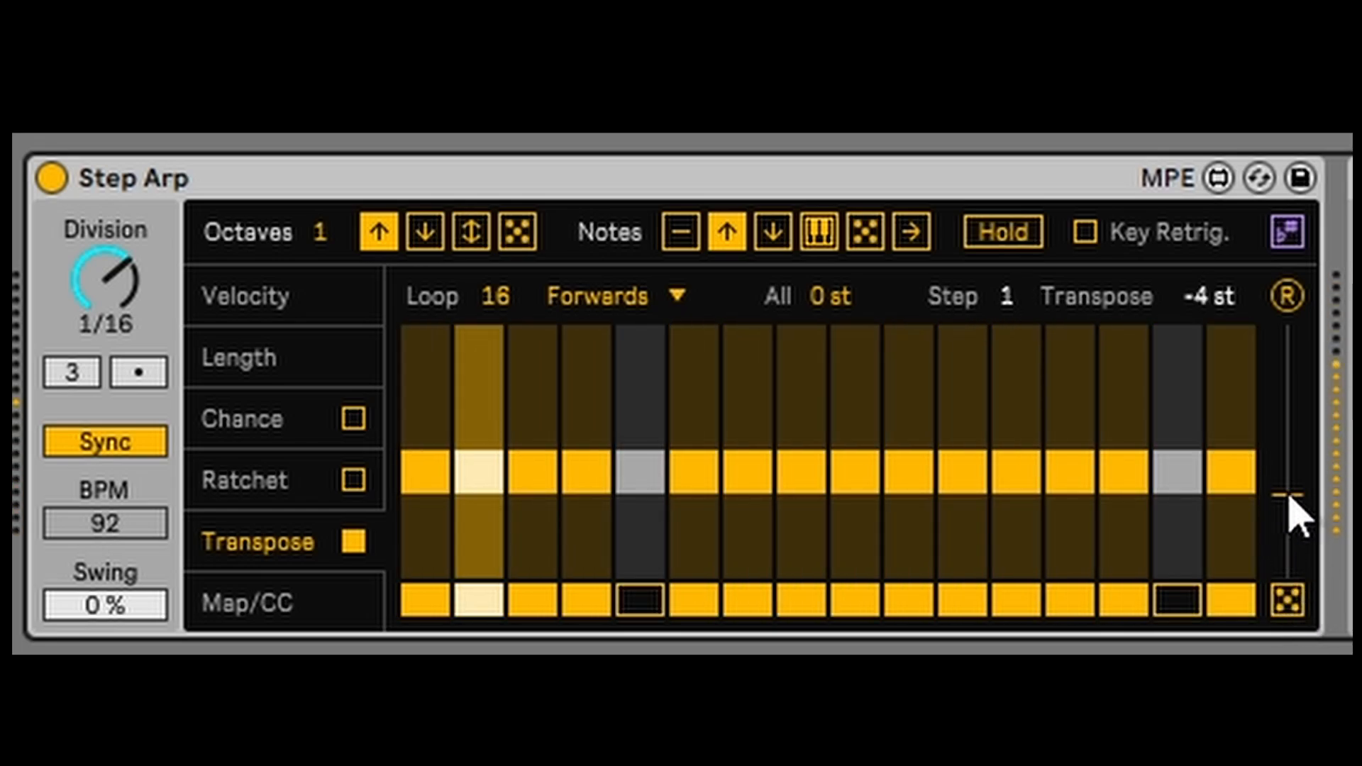
# Step: Widen the transpose randomization range to about -7 to 6 st, randomizing the step transpositions after each range change
pyautogui.moveTo(1287, 492); pyautogui.dragTo(1289, 551)
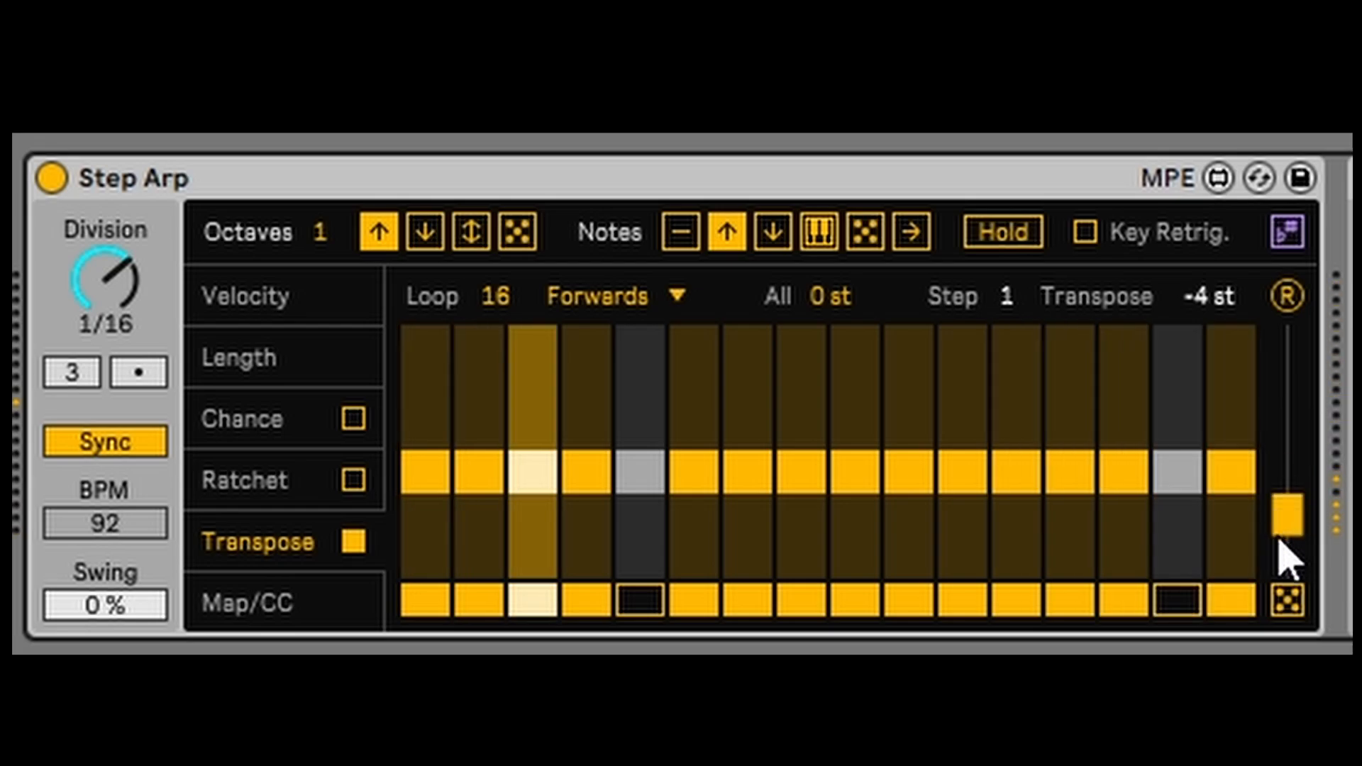
pyautogui.click(1288, 605)
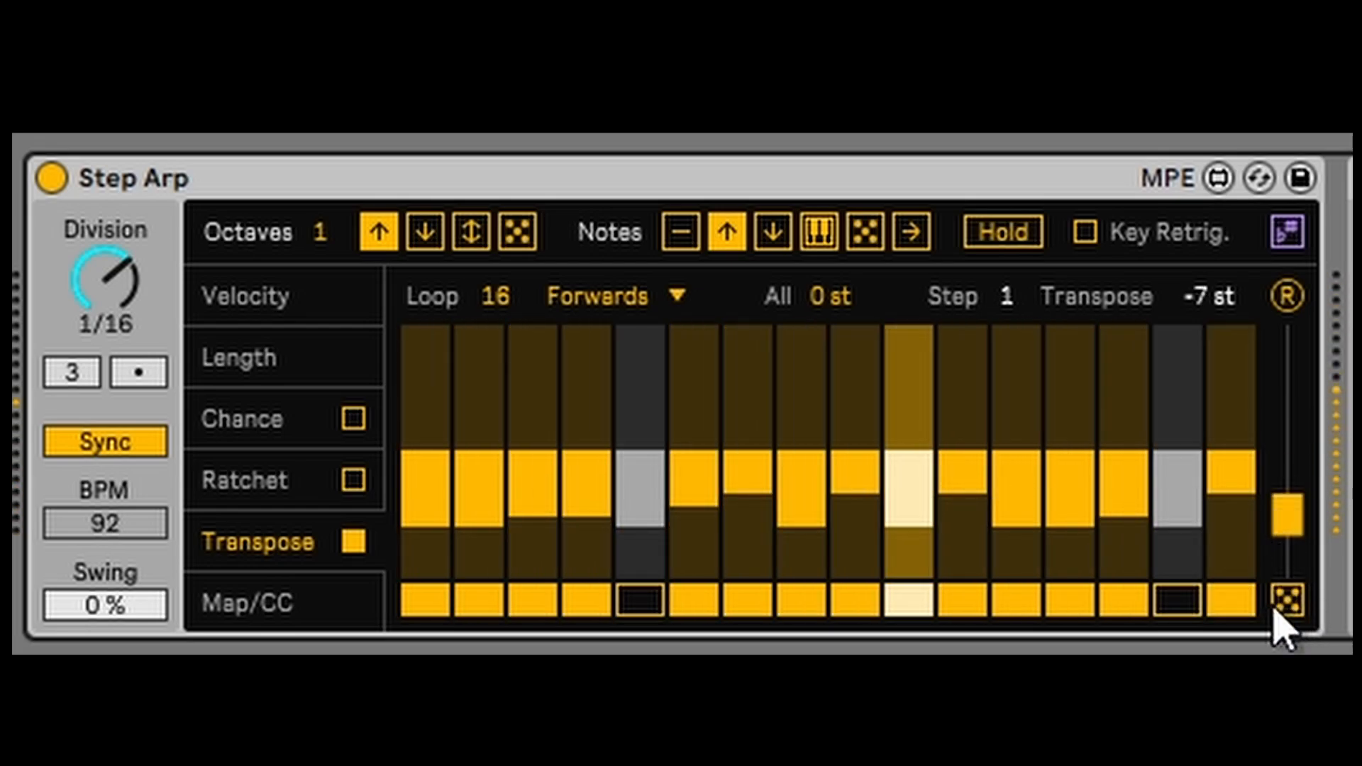
pyautogui.moveTo(1288, 389); pyautogui.dragTo(1289, 420)
pyautogui.moveTo(1295, 469); pyautogui.dragTo(1283, 536)
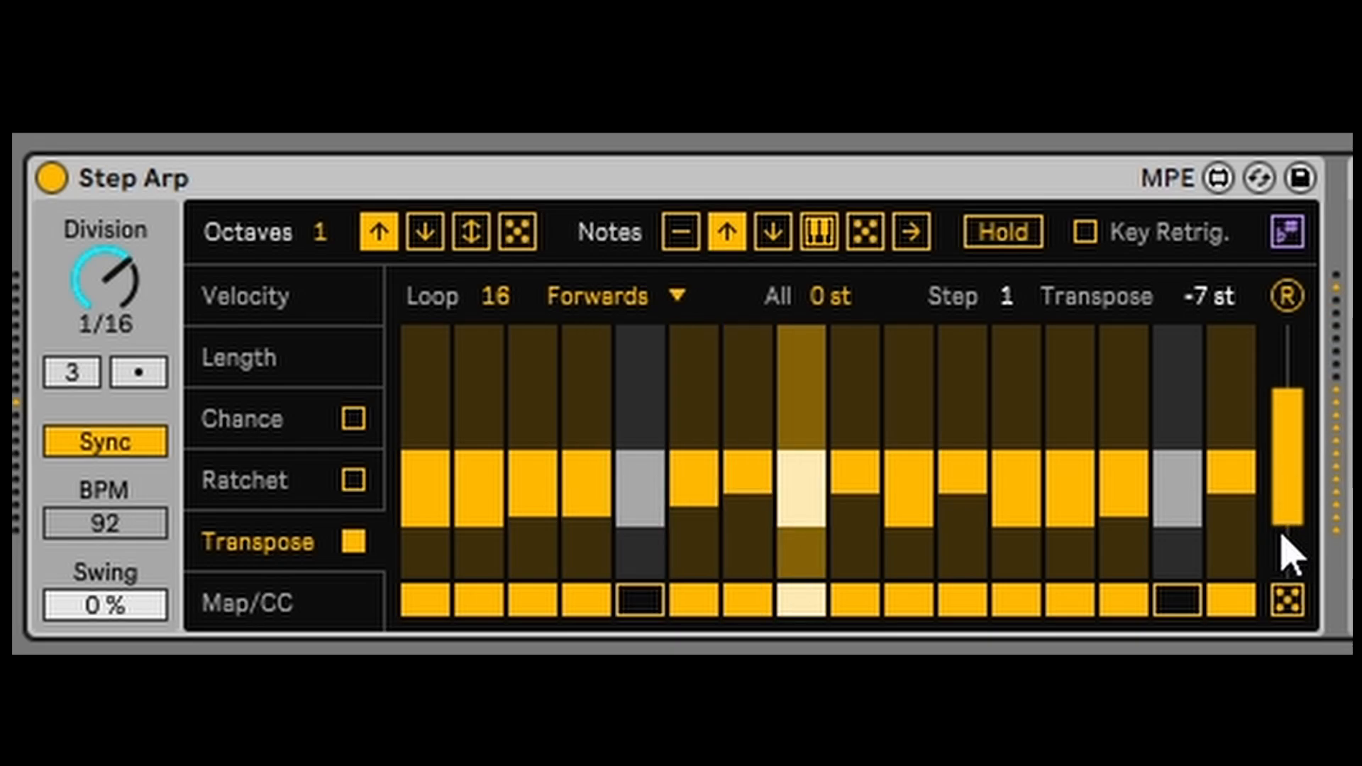
pyautogui.click(1287, 600)
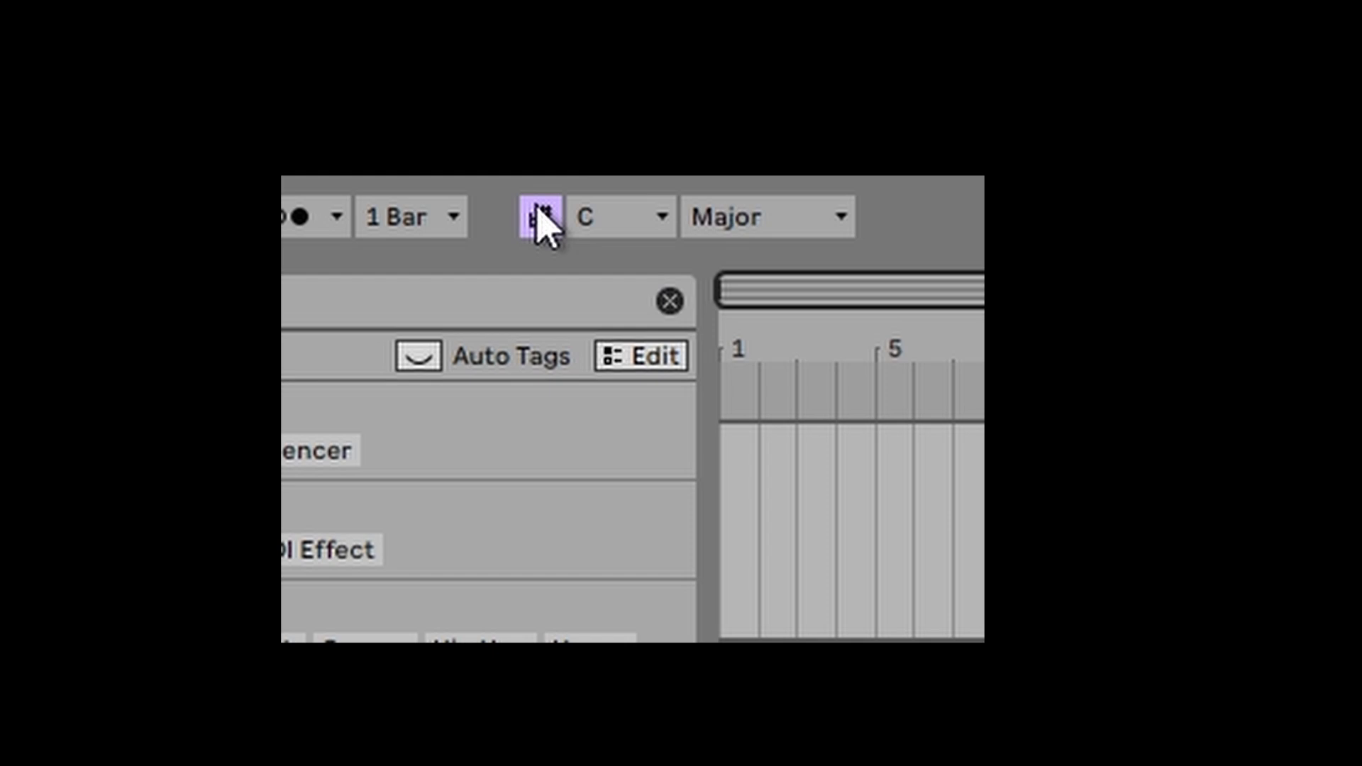
# Step: Set the song's scale to D#/Eb Minor
pyautogui.click(642, 217)
pyautogui.click(617, 391)
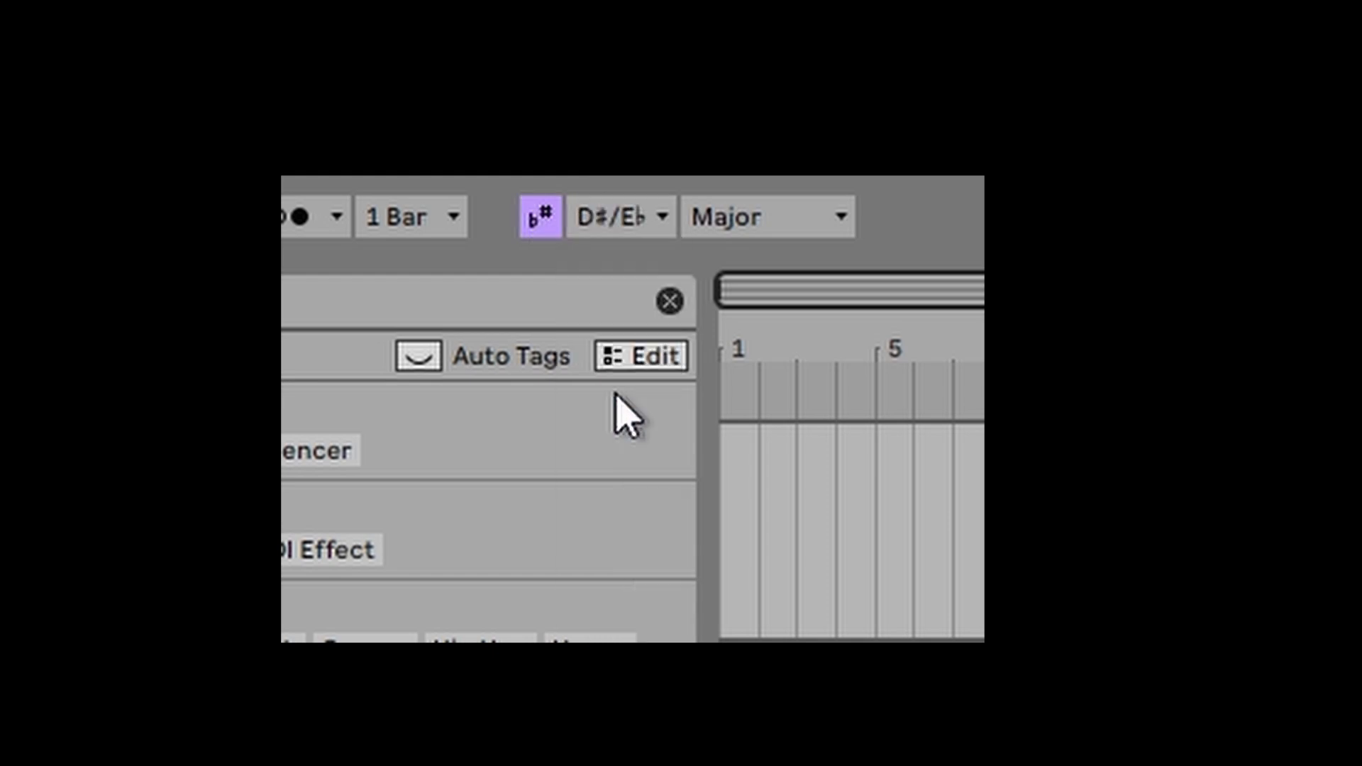
pyautogui.click(804, 226)
pyautogui.click(786, 301)
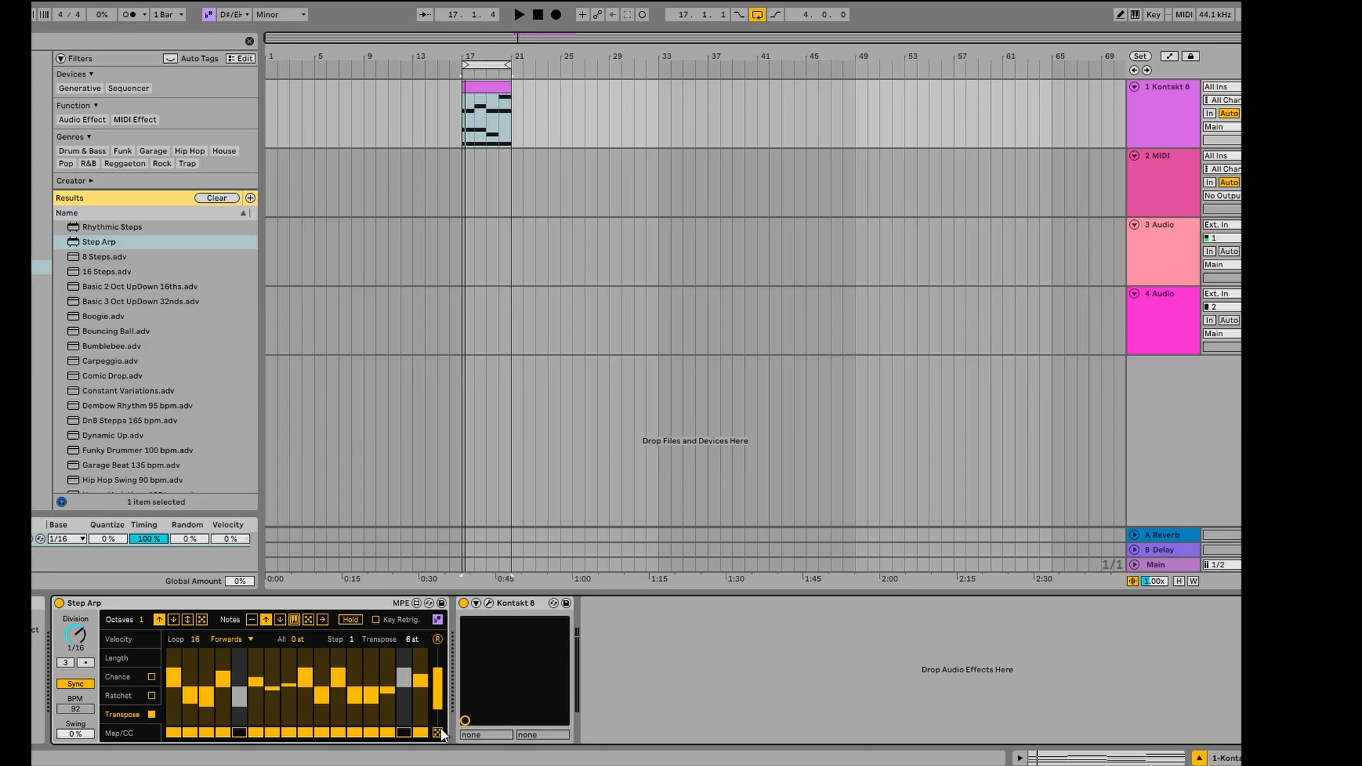
# Step: Start playback of the clip and enable key retriggering on the Step Arp
pyautogui.click(353, 603)
pyautogui.press('space')
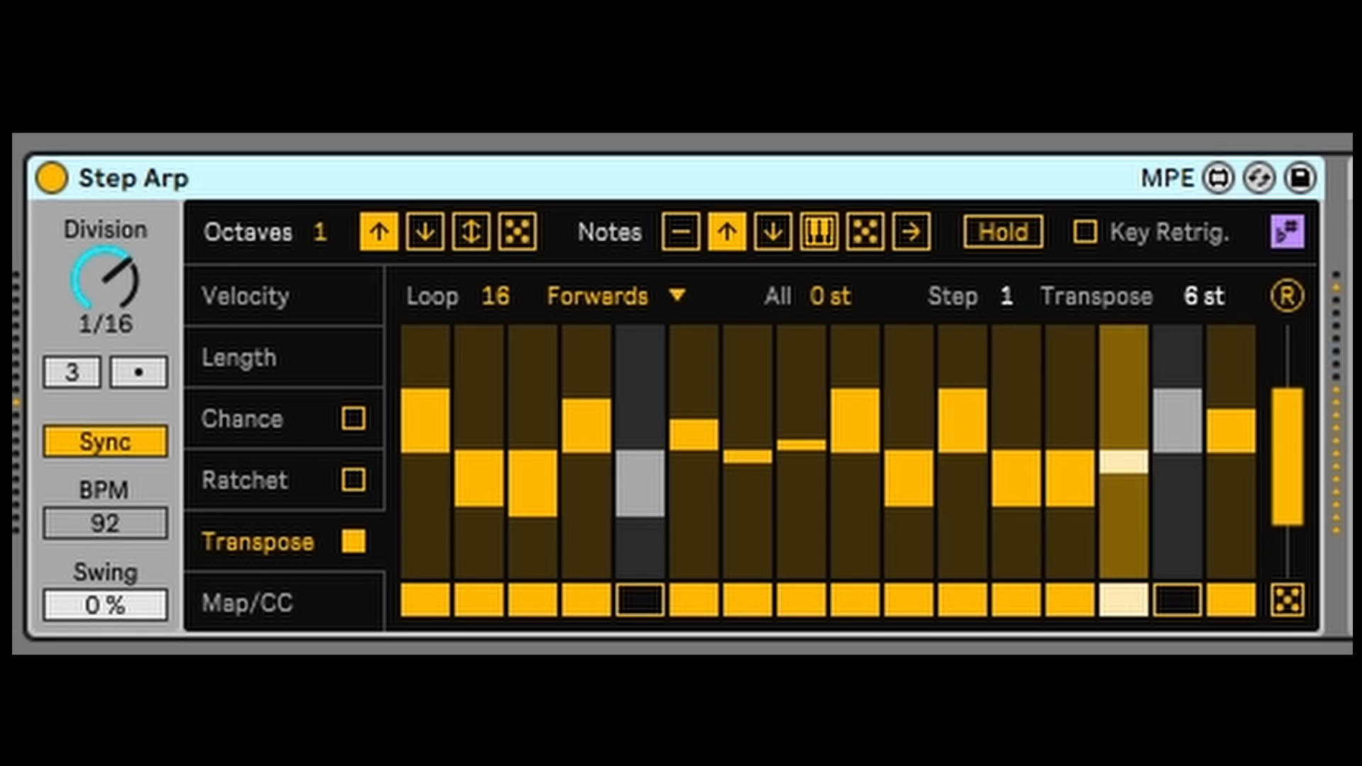
pyautogui.click(1086, 238)
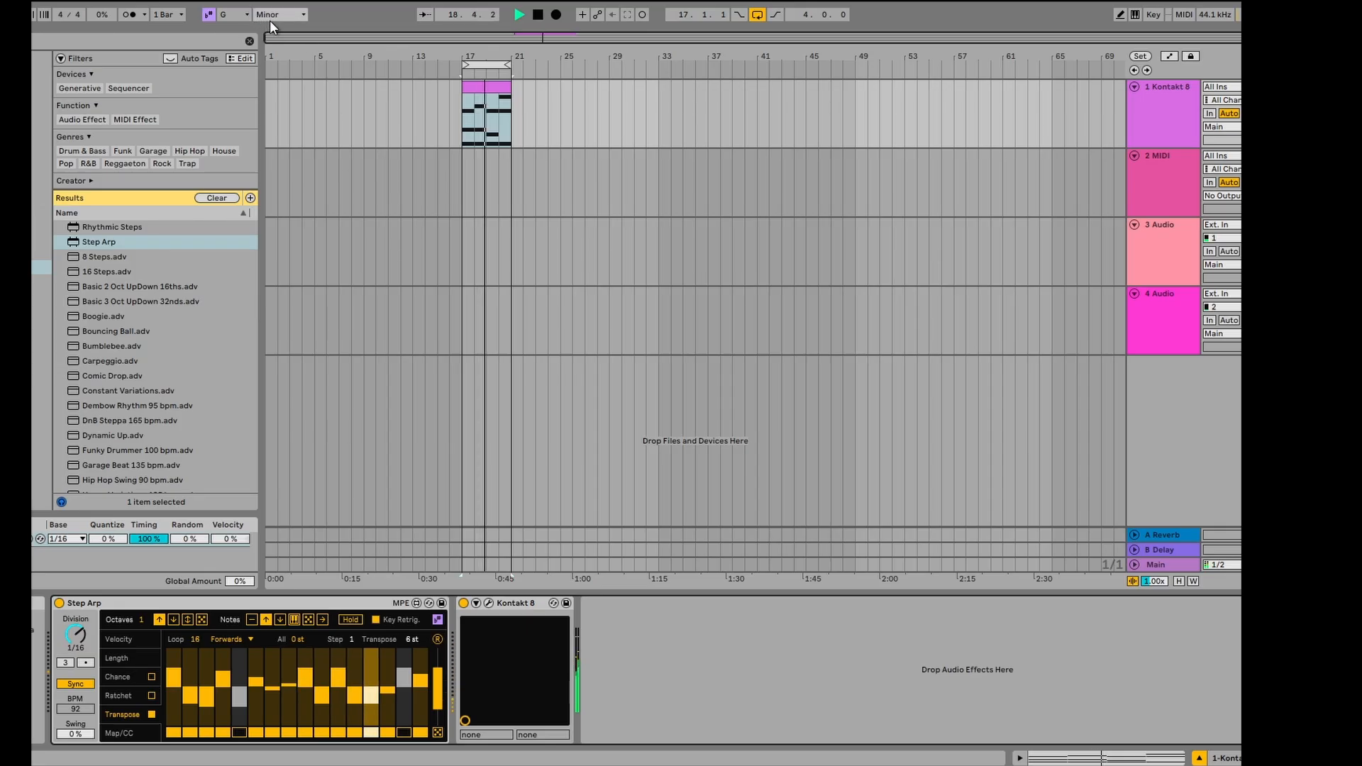
# Step: Change the song's scale to A Minor Pentatonic during playback
pyautogui.click(270, 15)
pyautogui.click(249, 17)
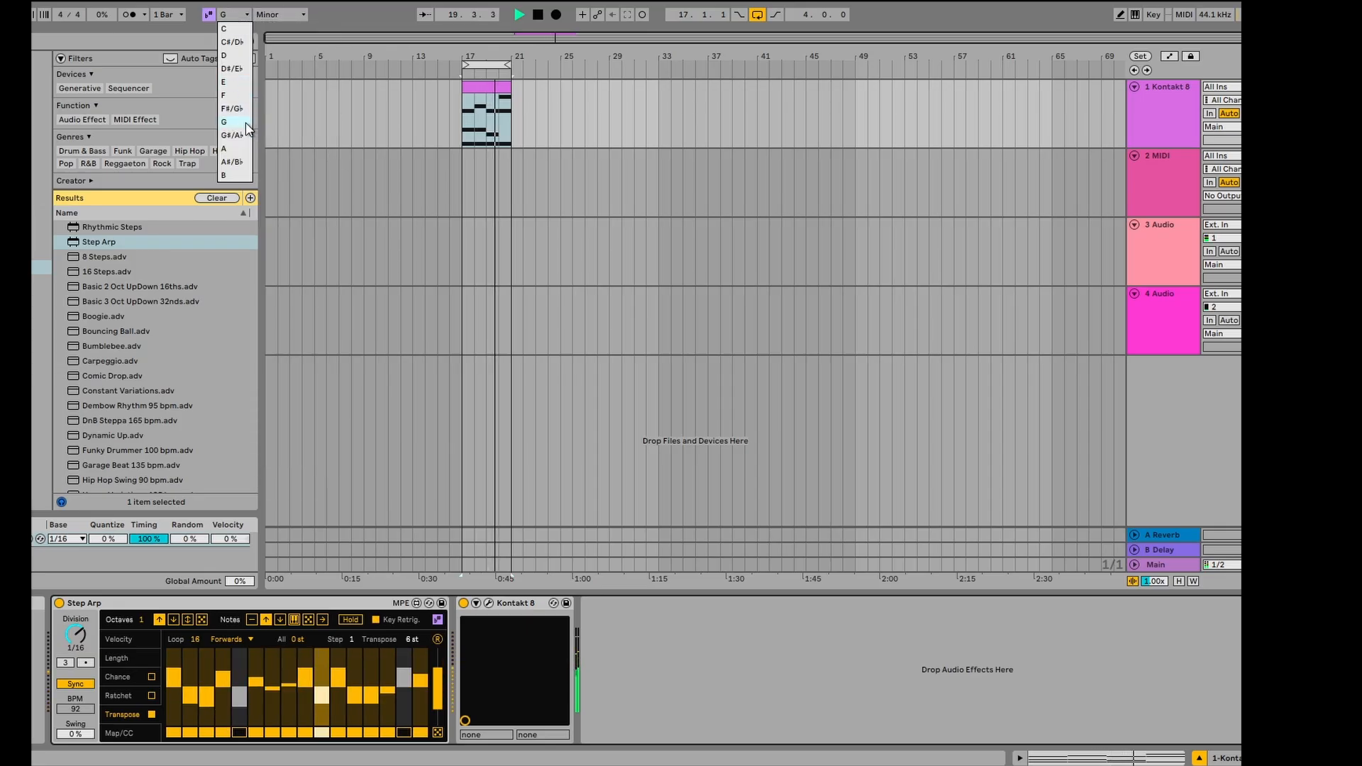
pyautogui.click(231, 149)
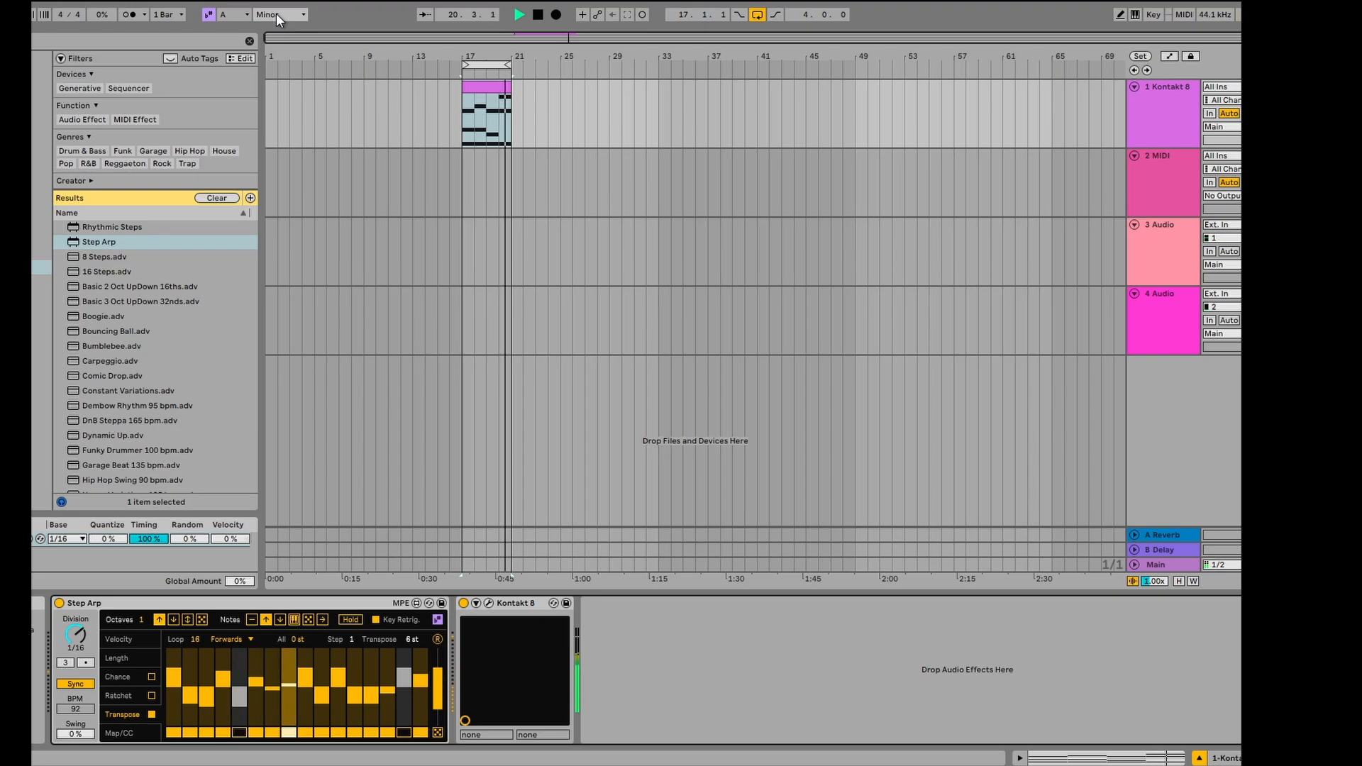
pyautogui.click(275, 13)
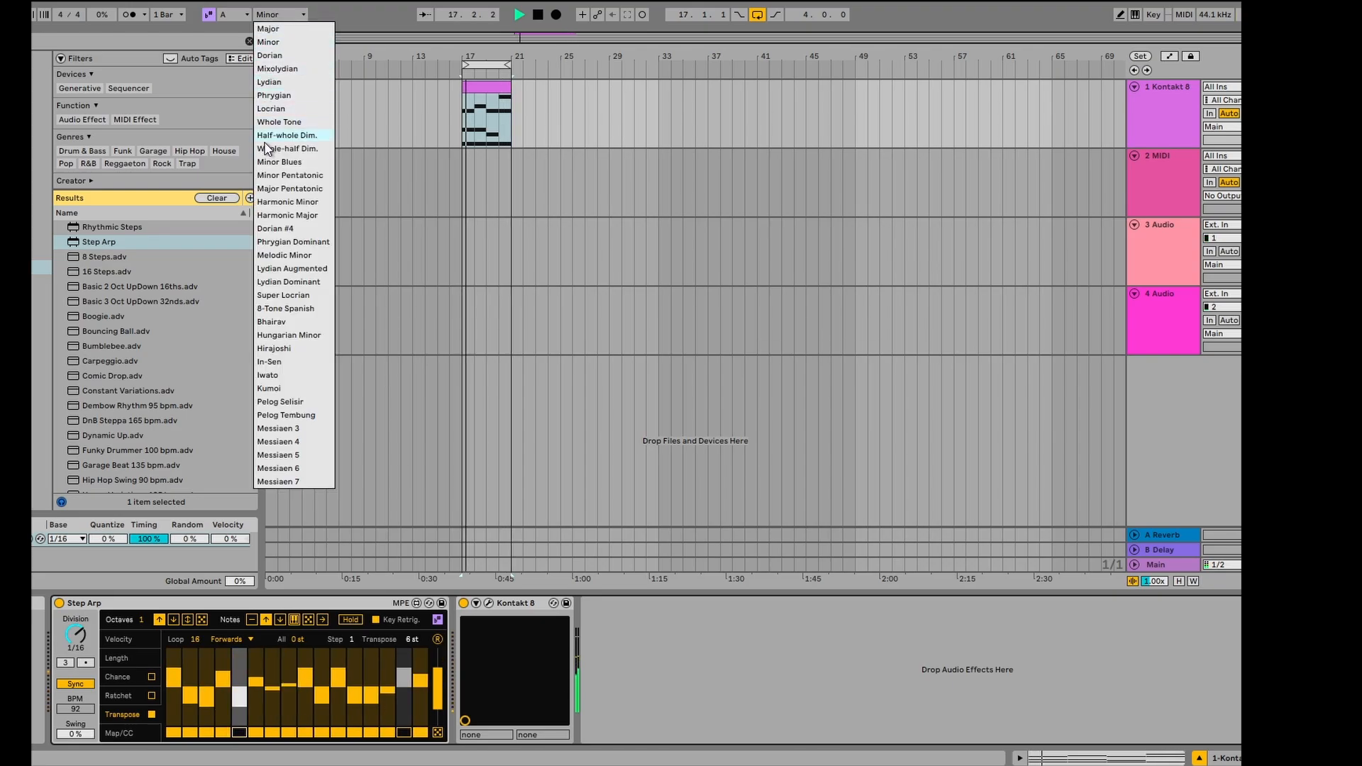
pyautogui.click(274, 177)
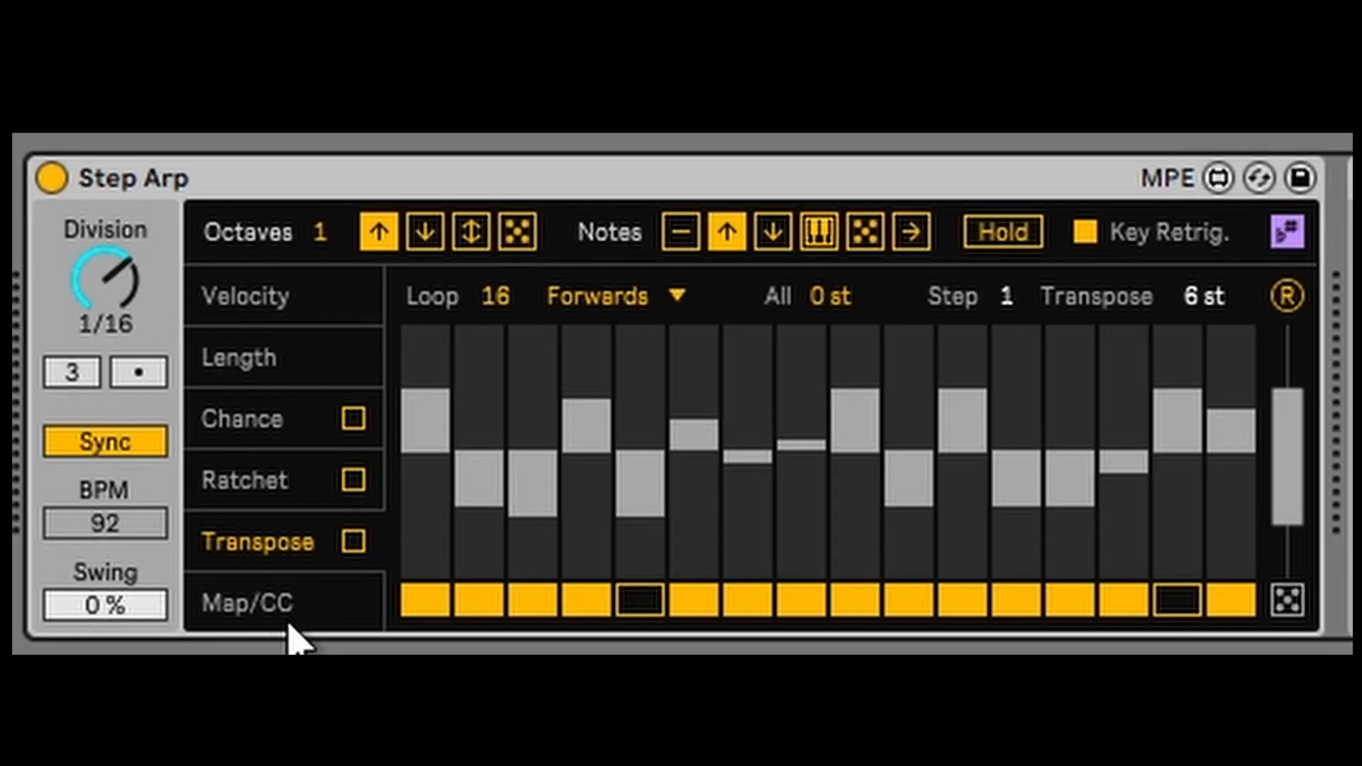
# Step: Show the arpeggiator's Map/CC sequence and expose The Maverick's Distance knob as a configured Kontakt 8 parameter
pyautogui.click(289, 623)
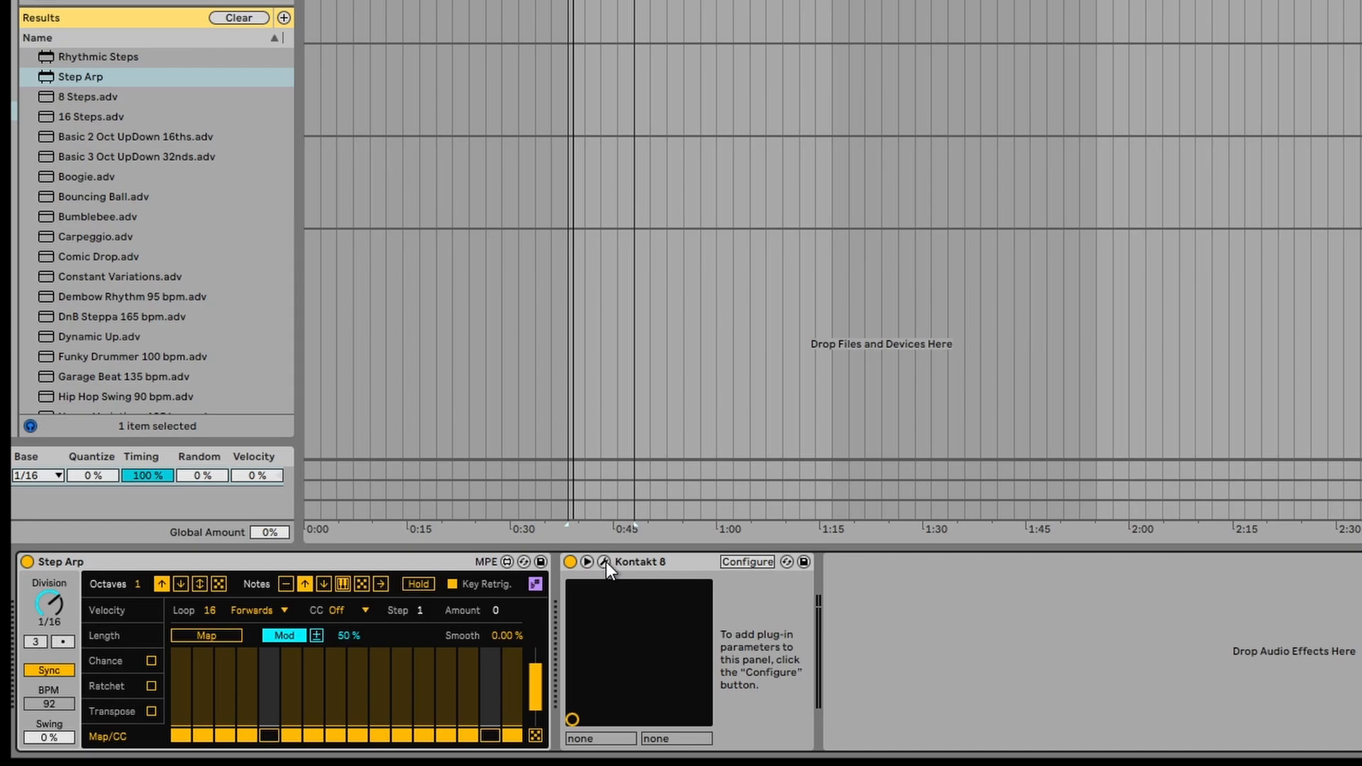
pyautogui.click(605, 562)
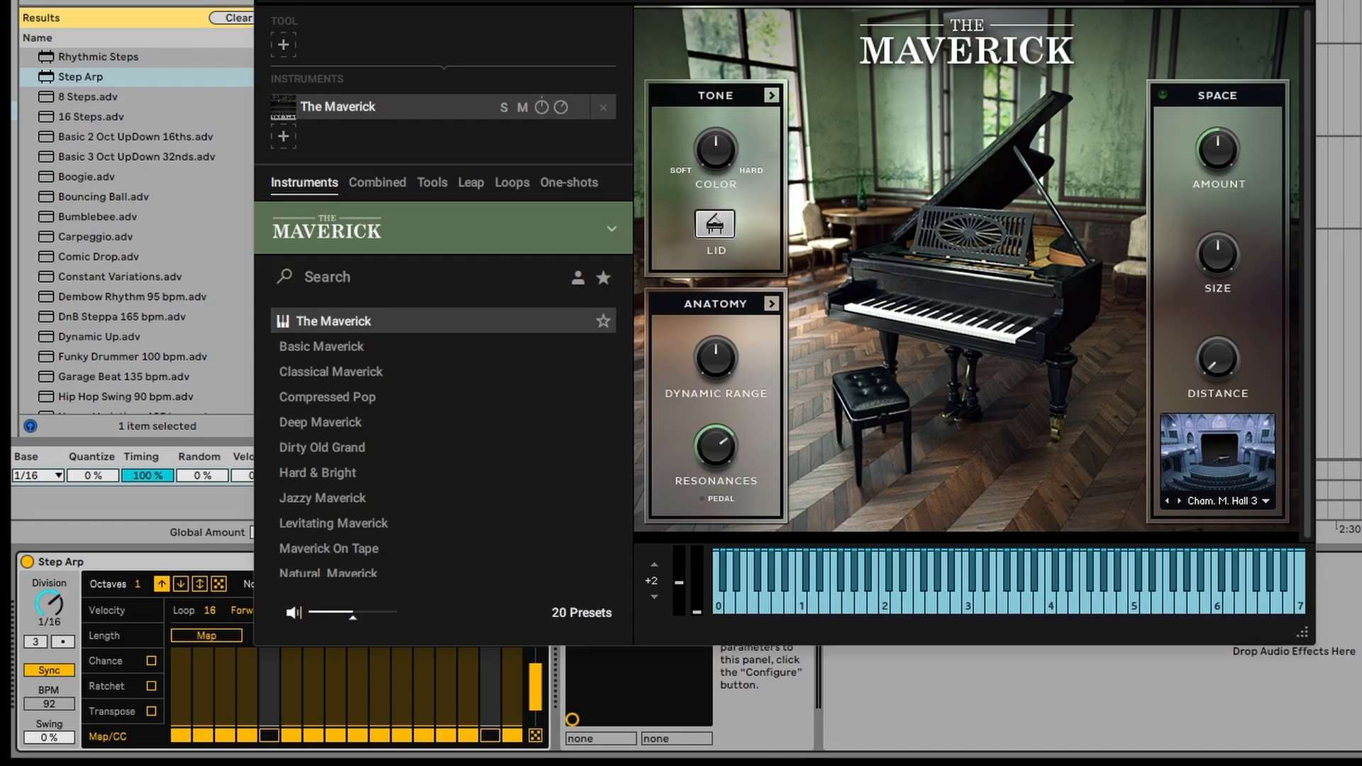
pyautogui.moveTo(785, 2); pyautogui.dragTo(774, 0)
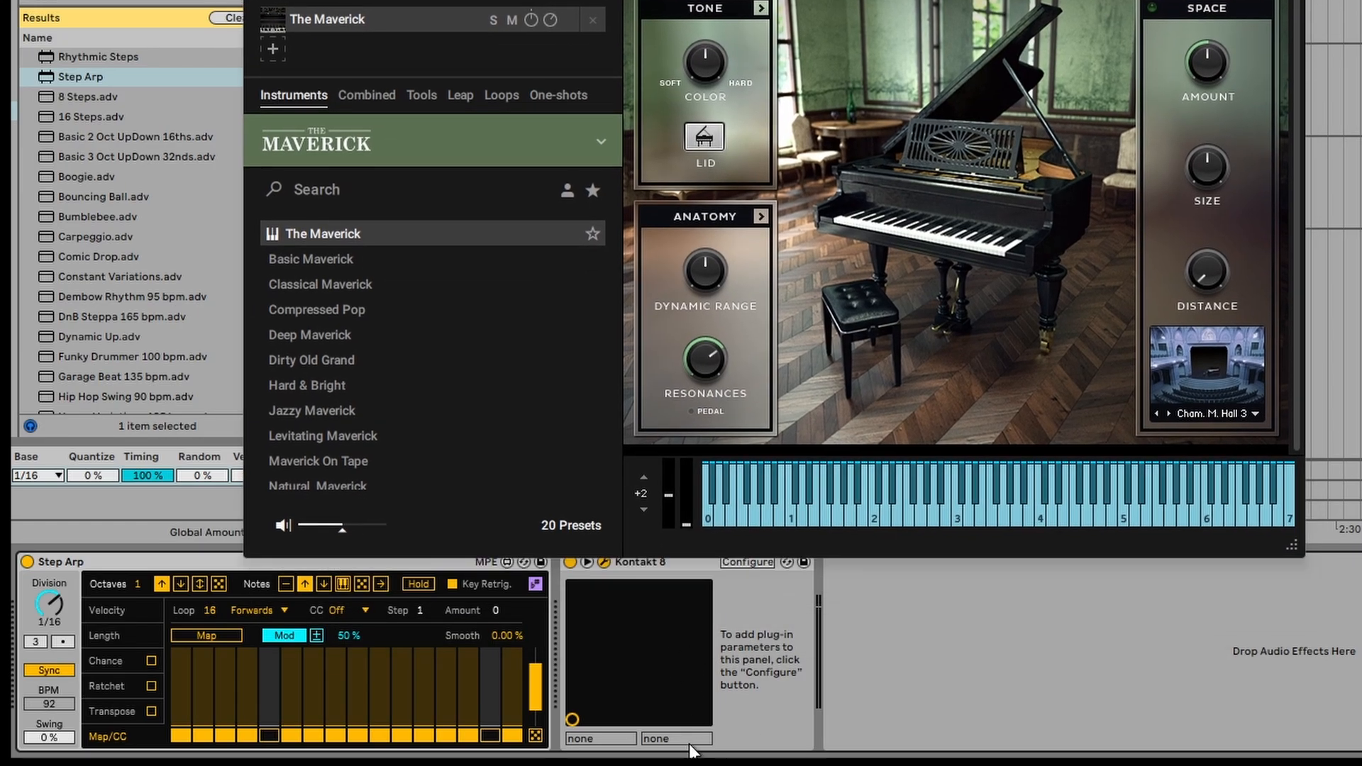
pyautogui.click(756, 567)
pyautogui.click(1215, 280)
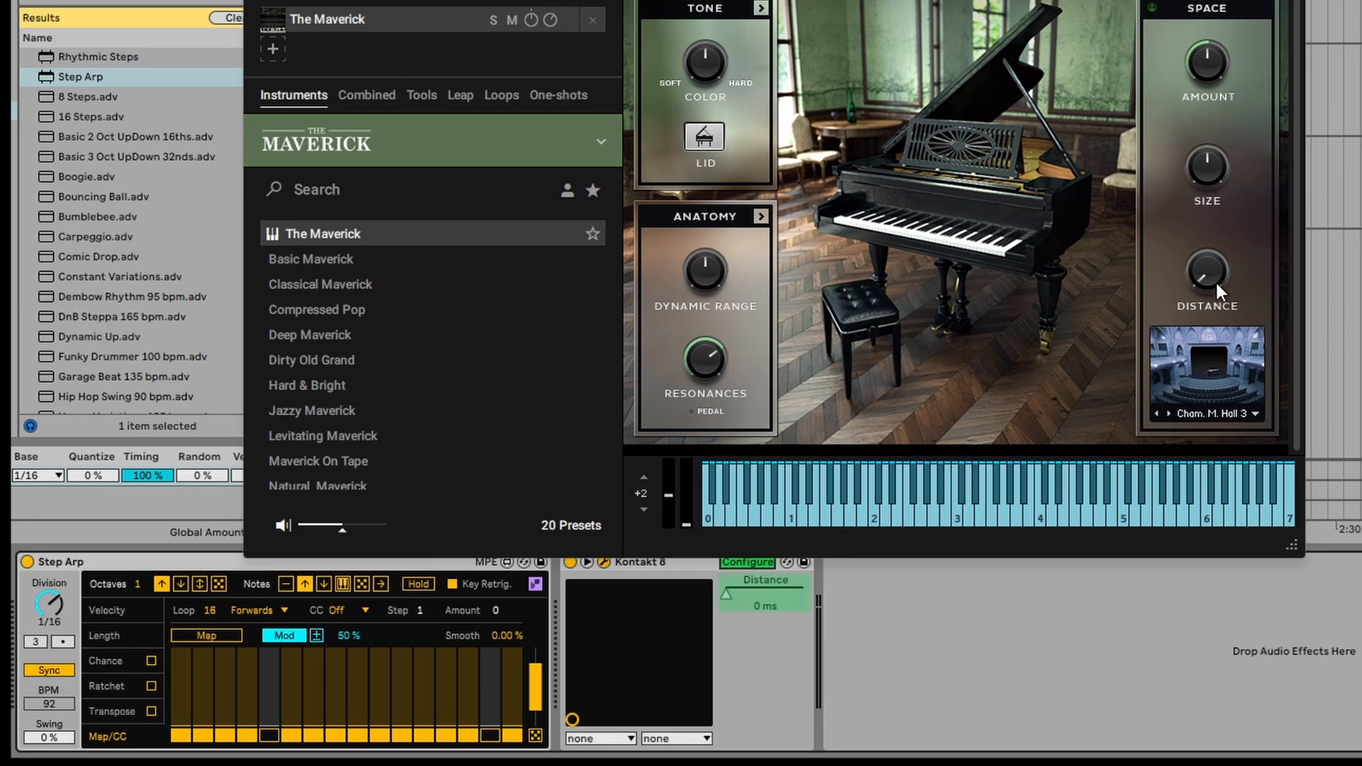
pyautogui.hotkey('ctrl', 'alt', 'p')
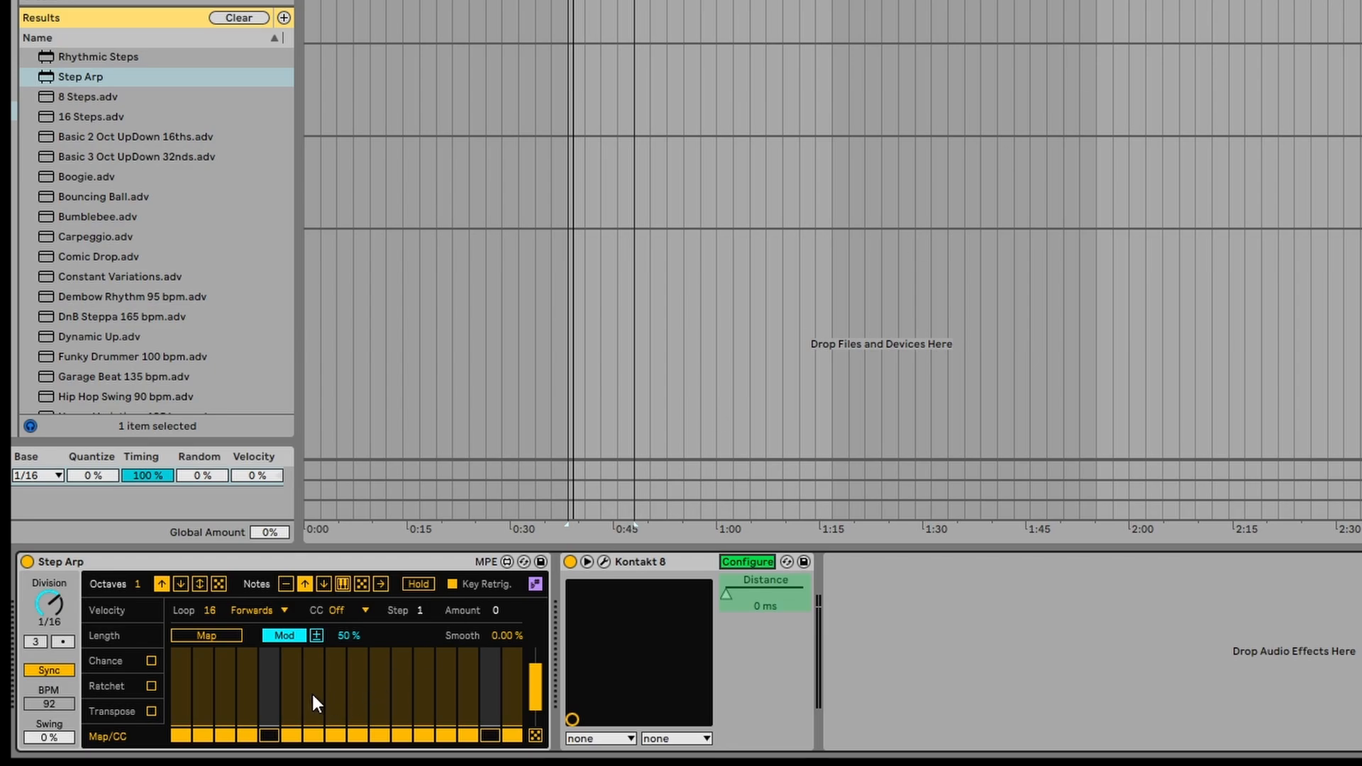
# Step: Map the step sequence to Distance in Remote mode and draw its step amounts, with steps 10 to 14 the highest
pyautogui.click(739, 586)
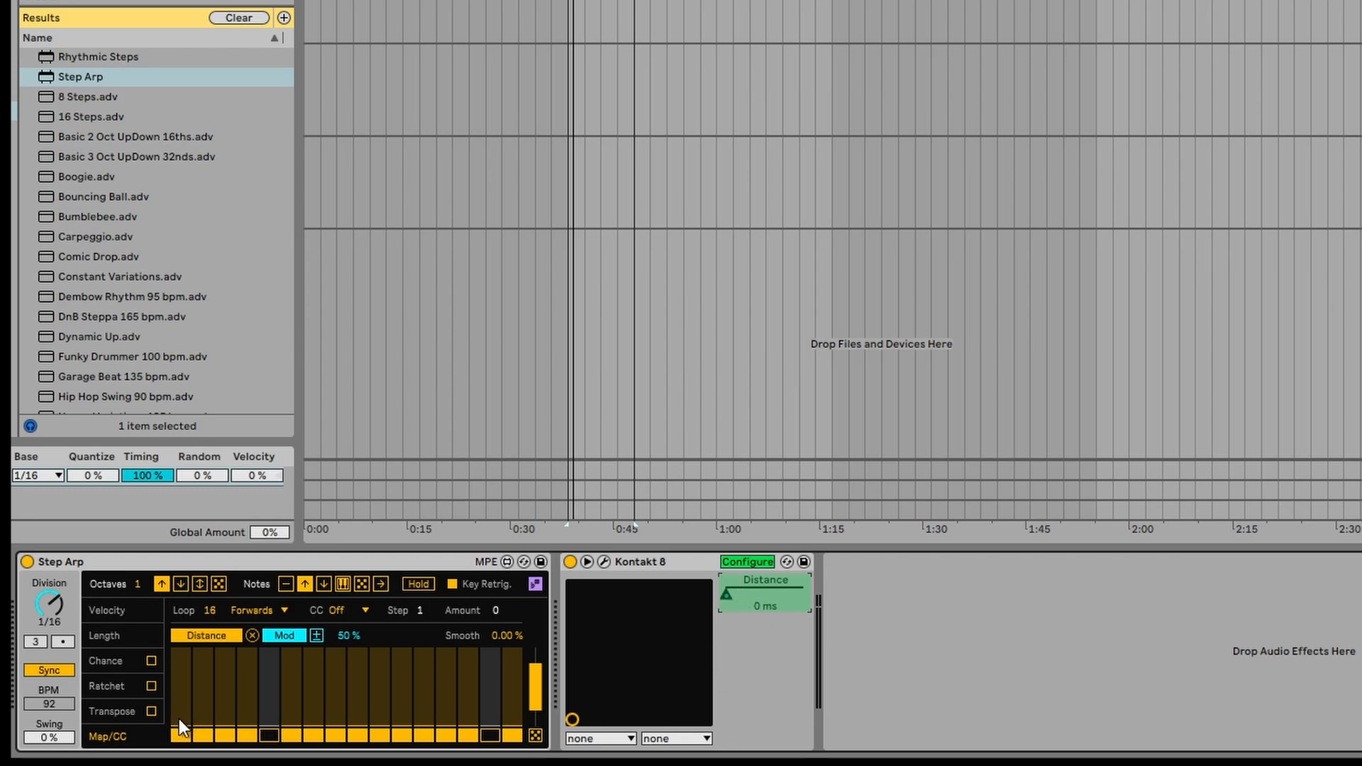
pyautogui.moveTo(179, 718); pyautogui.dragTo(291, 715)
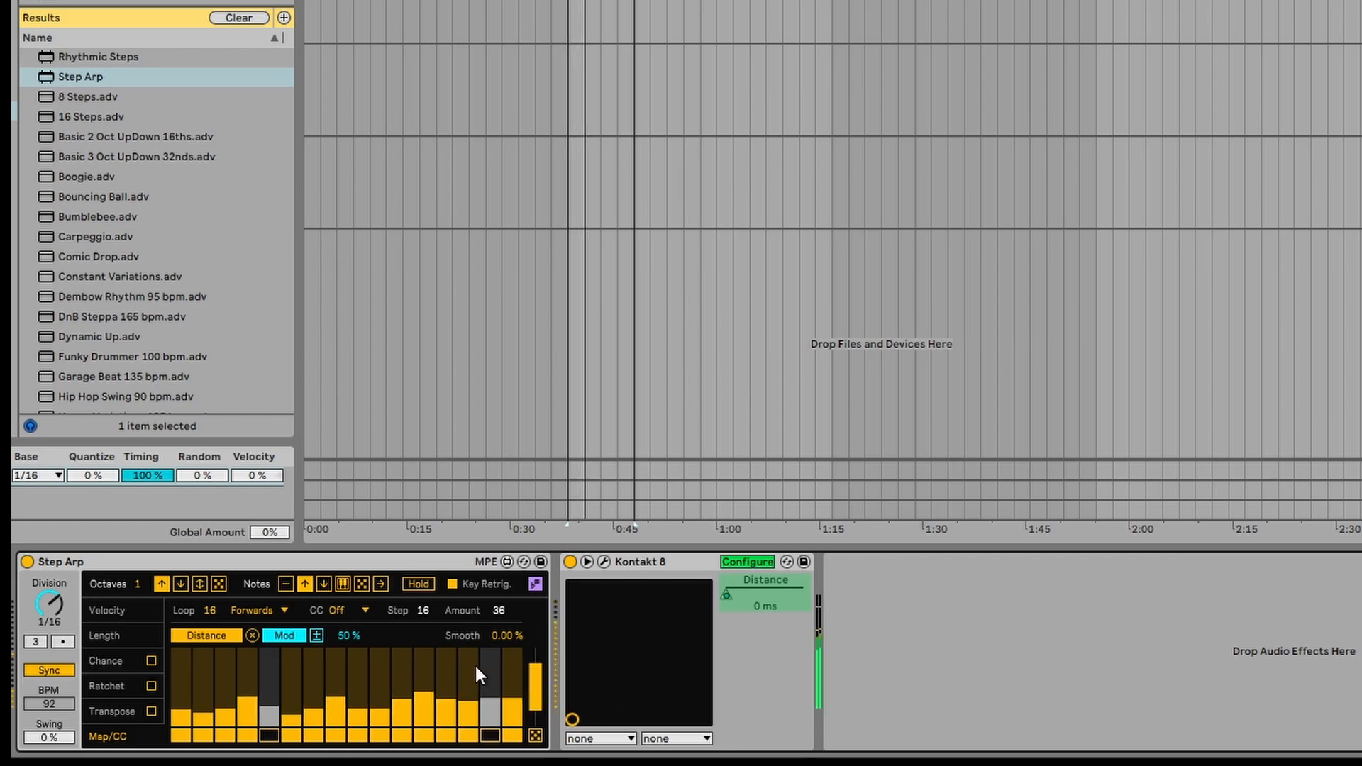
pyautogui.click(288, 633)
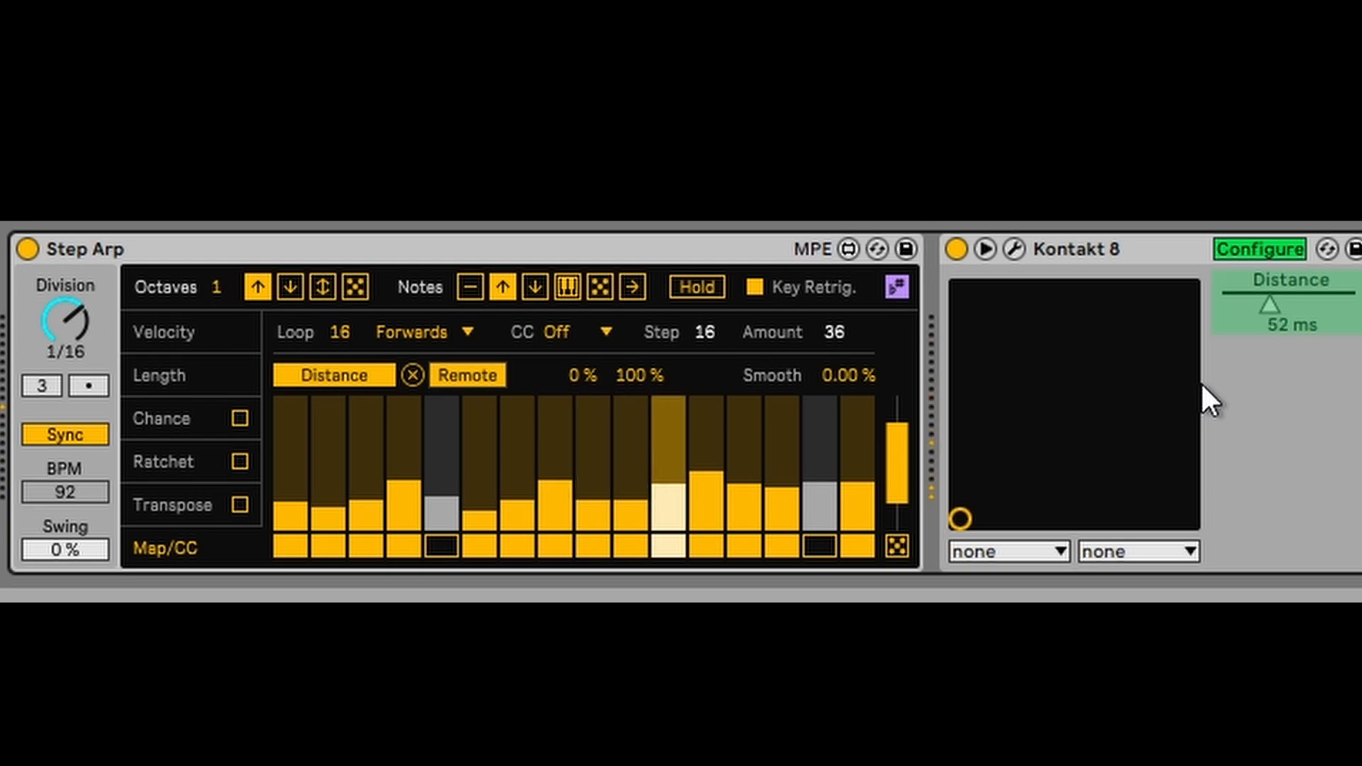
pyautogui.moveTo(706, 406)
pyautogui.mouseDown()
pyautogui.moveTo(624, 412)
pyautogui.moveTo(764, 430)
pyautogui.moveTo(779, 411)
pyautogui.mouseUp()
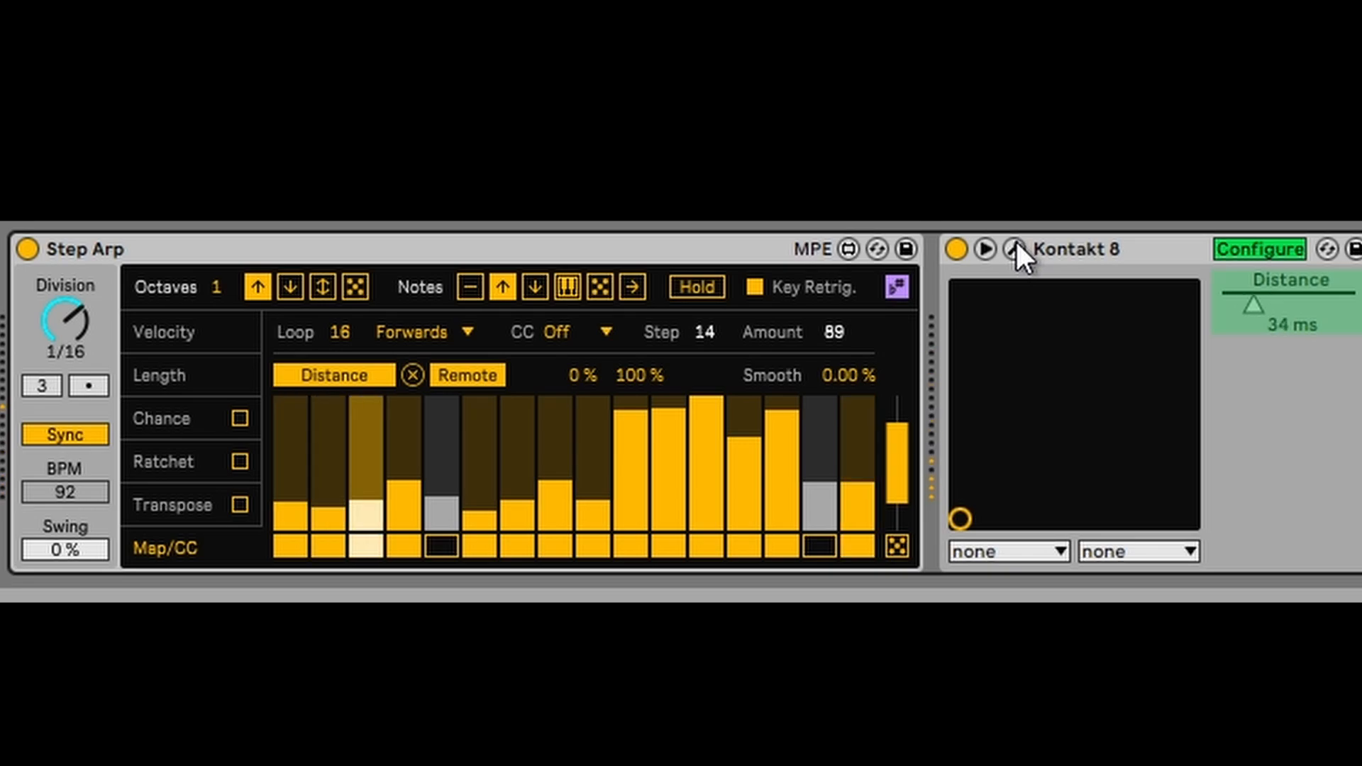
# Step: Add The Maverick's space Size knob to the configured Kontakt 8 parameters and close the plug-in window
pyautogui.click(1275, 241)
pyautogui.click(1275, 243)
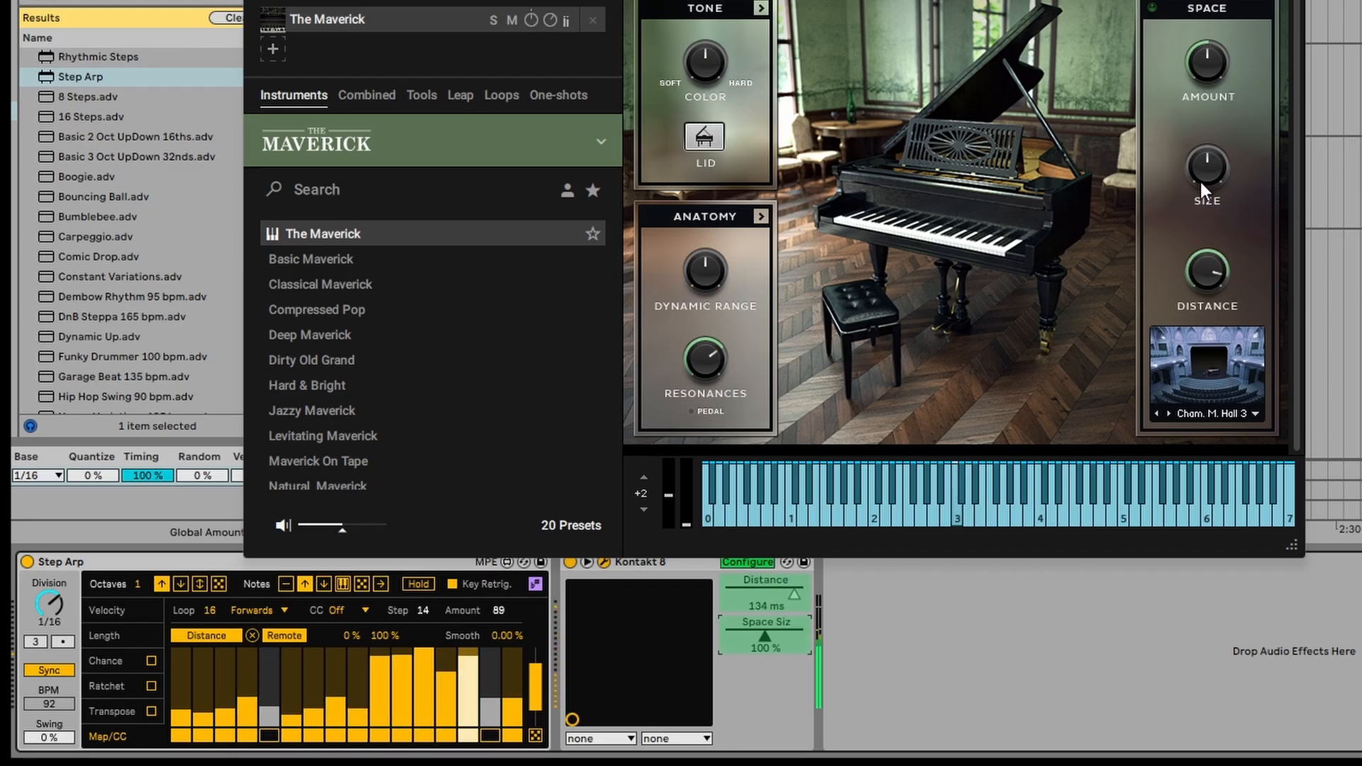
pyautogui.click(1207, 174)
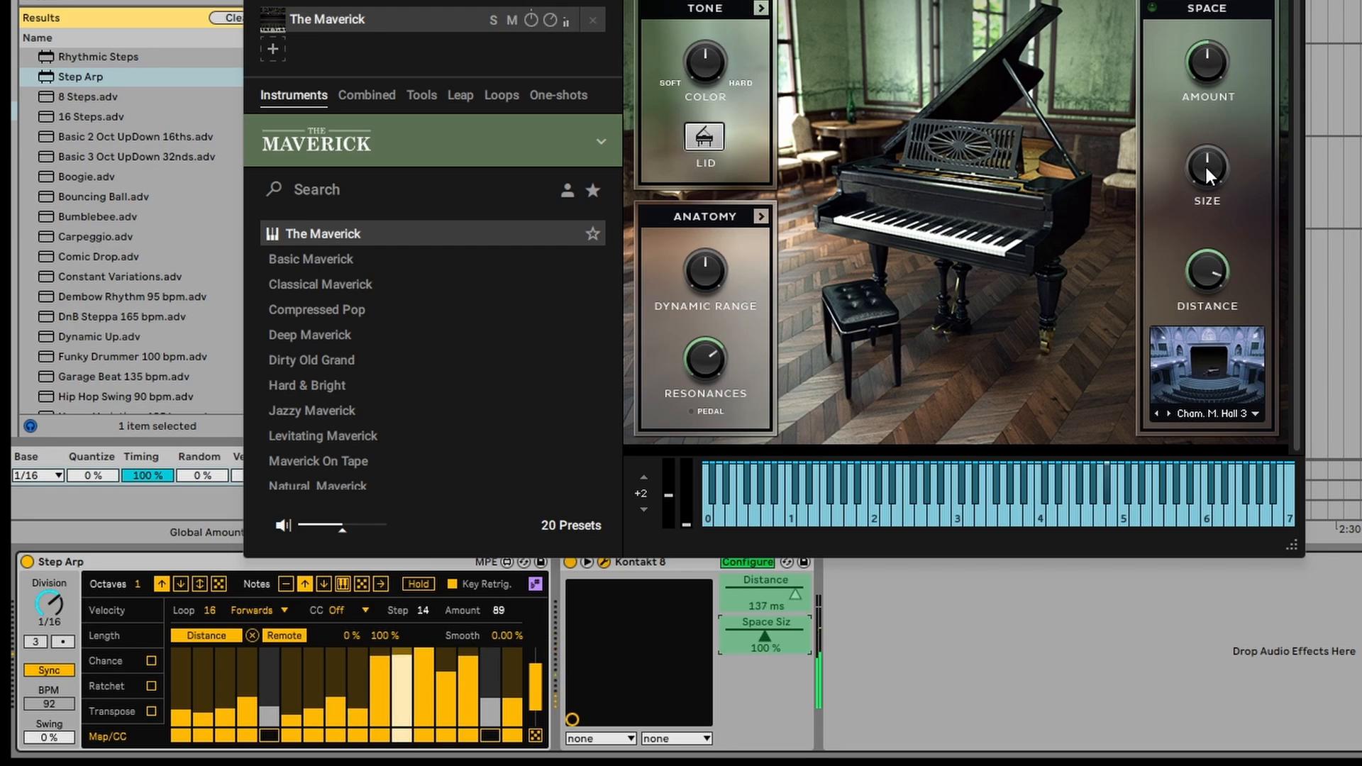
pyautogui.click(1288, 2)
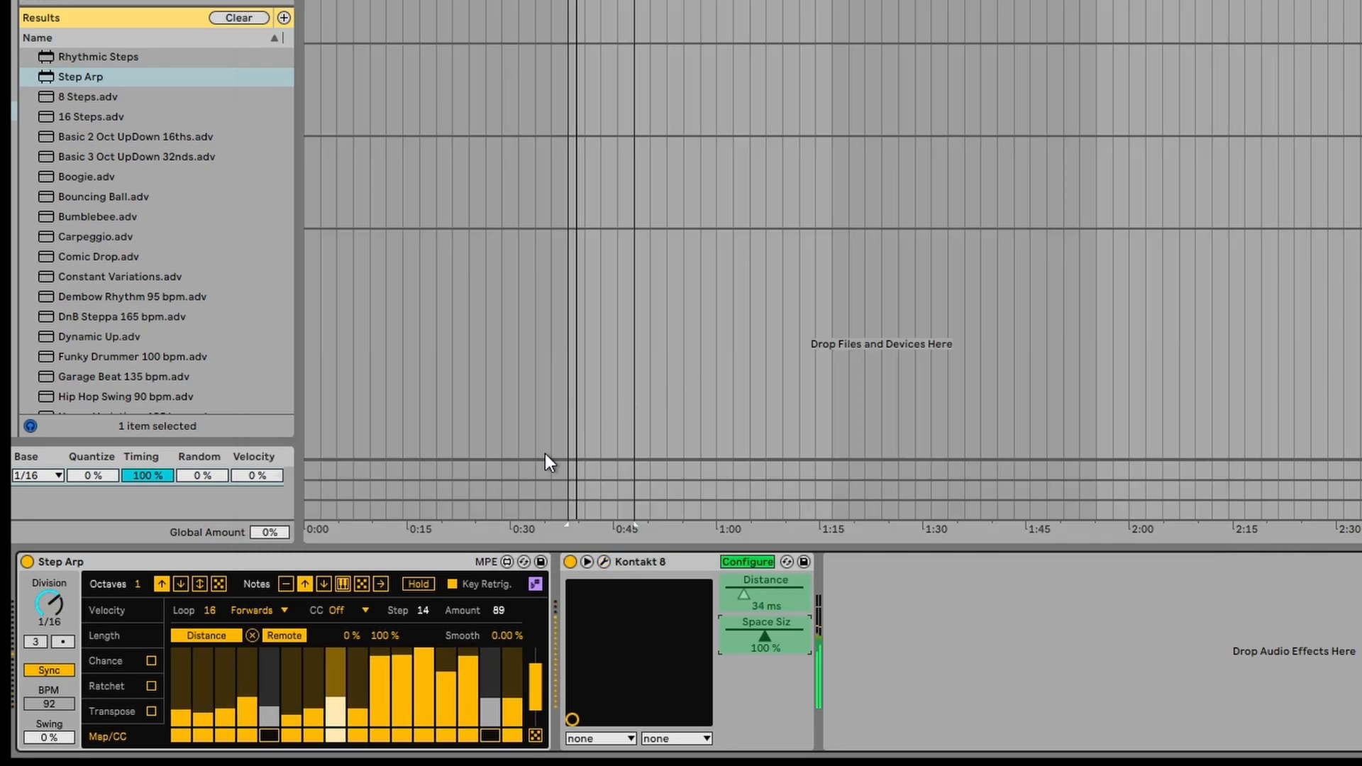
# Step: Replace the Distance mapping with the Space Size parameter and set it to Remote mode
pyautogui.click(253, 633)
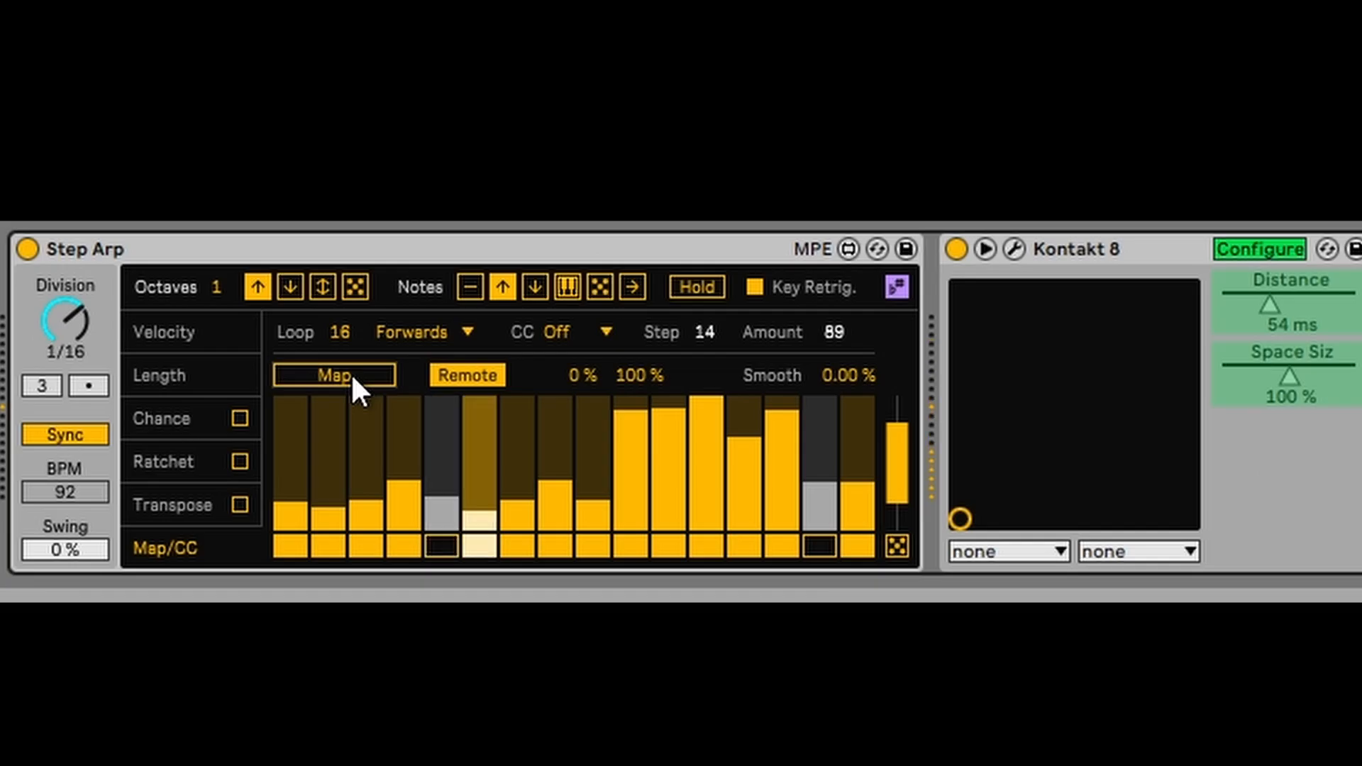
pyautogui.click(287, 636)
pyautogui.click(1280, 366)
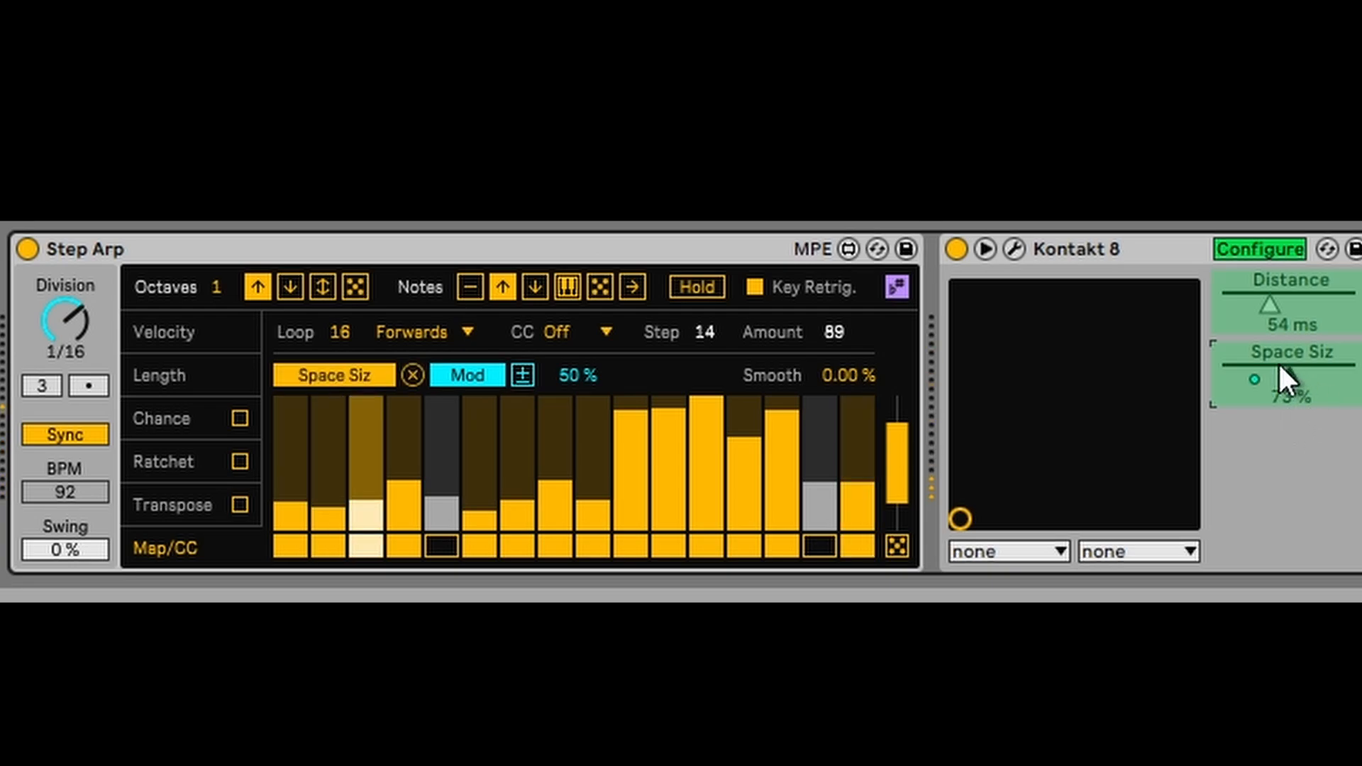
pyautogui.click(522, 374)
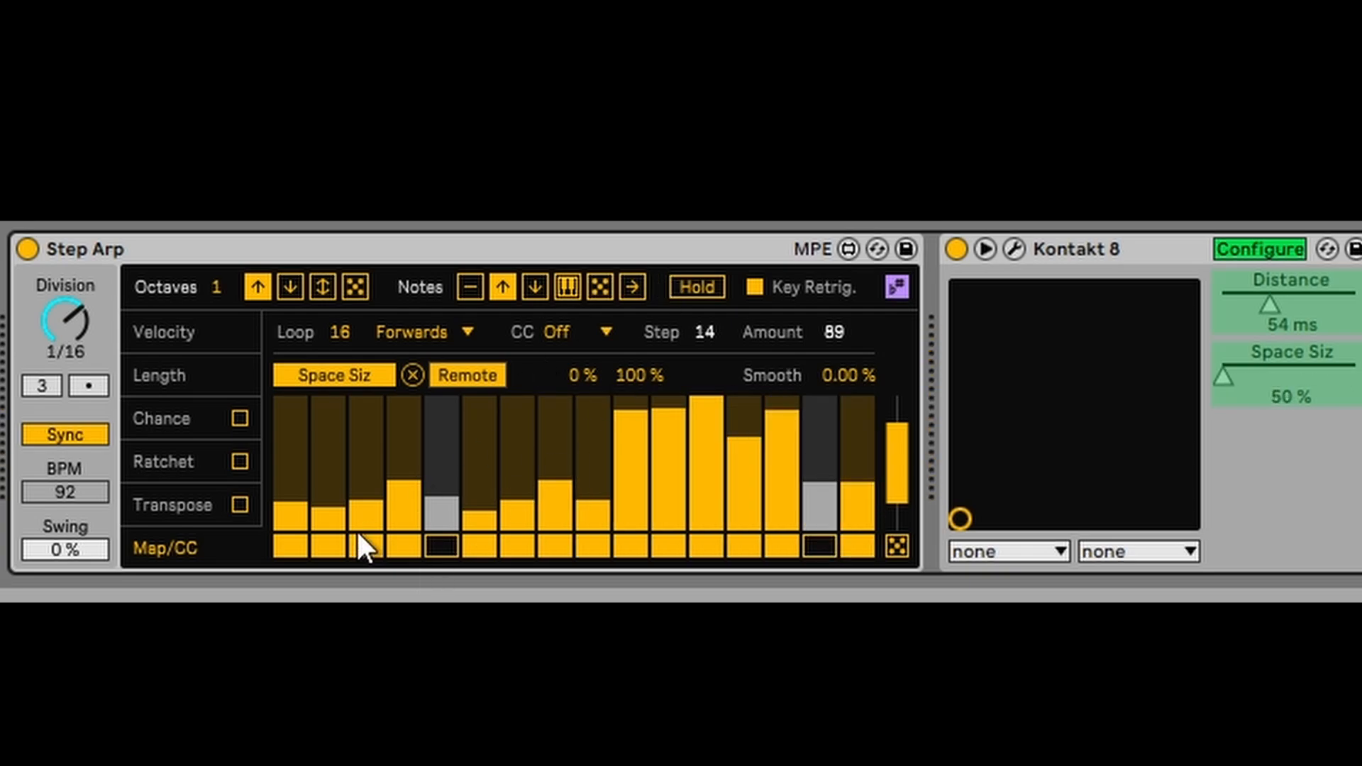
# Step: Set the Map/CC loop length to 5 and switch step 5 back on
pyautogui.click(342, 333)
pyautogui.write('5')
pyautogui.press('Return')
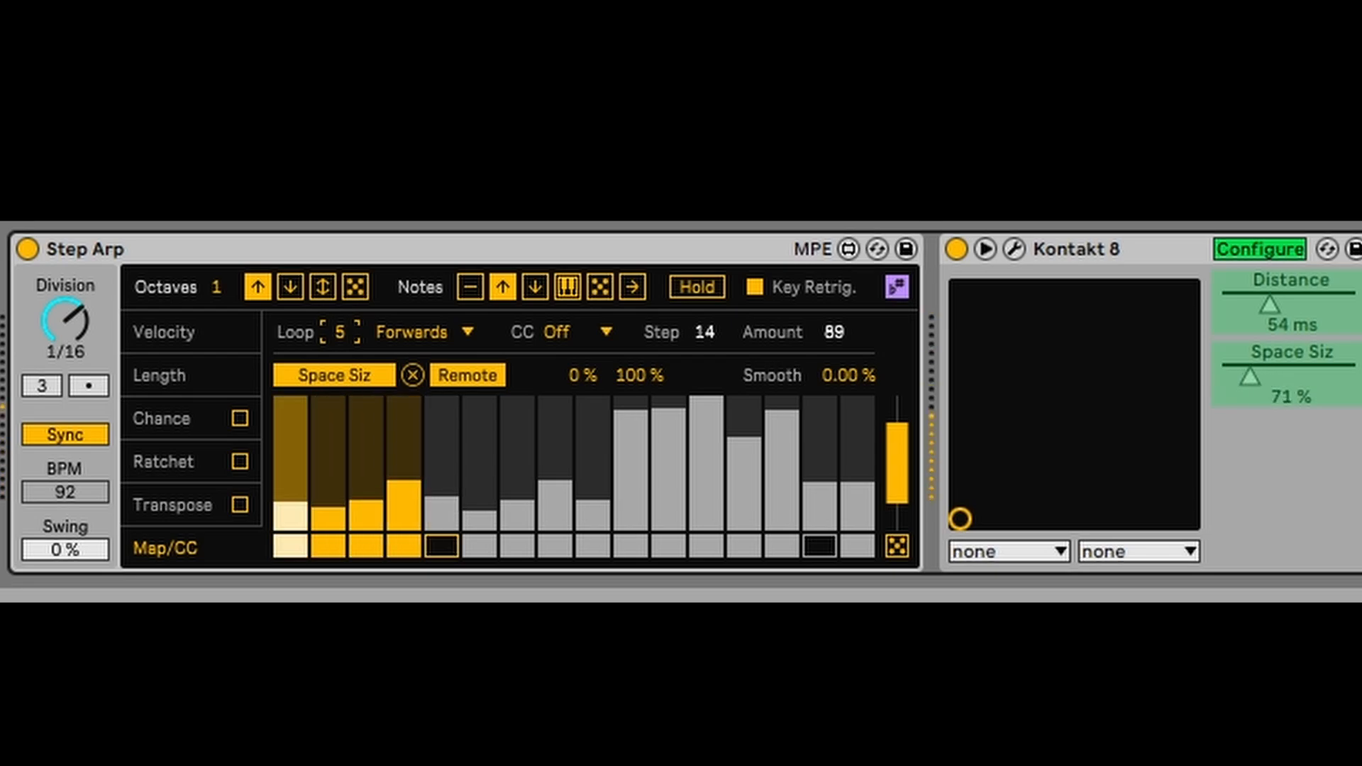
pyautogui.click(443, 545)
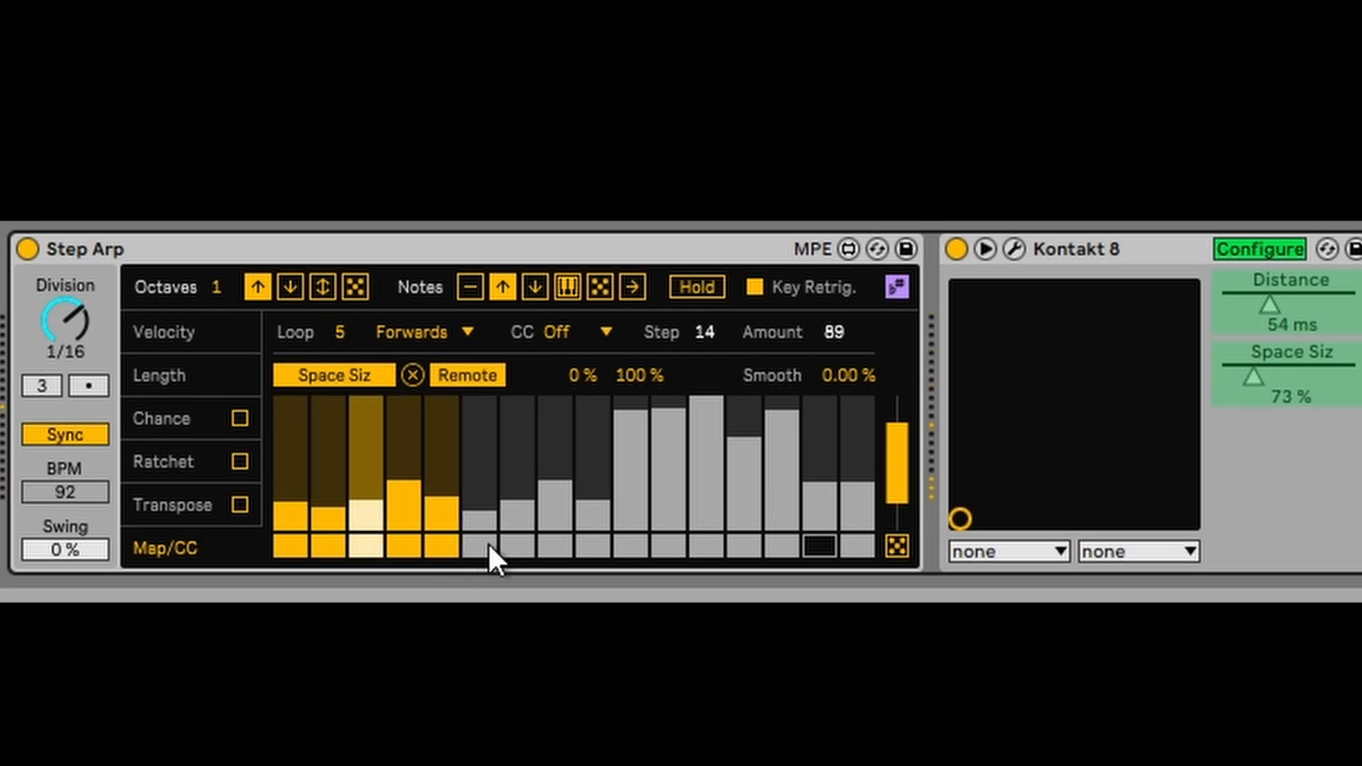
# Step: Try the Backwards direction for the Map/CC loop and settle on the Random direction
pyautogui.click(410, 333)
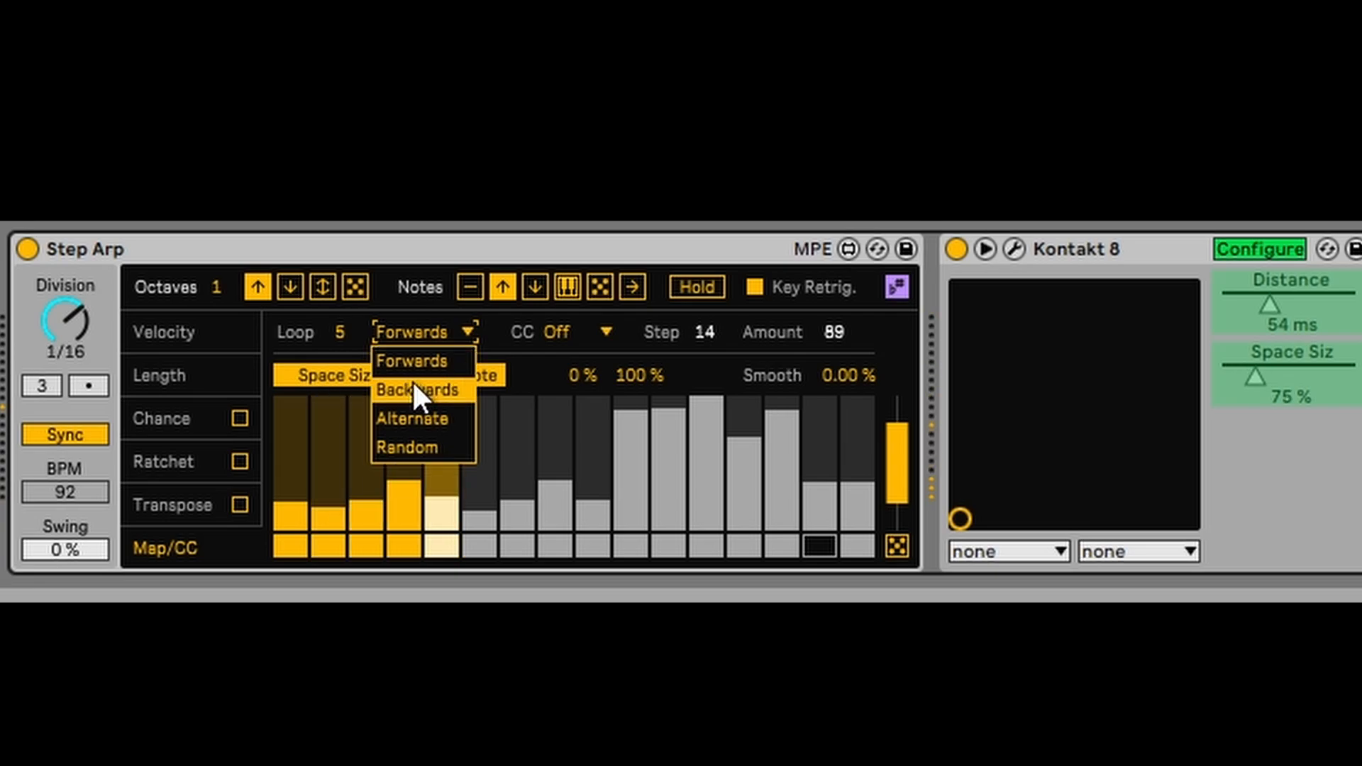
pyautogui.click(414, 384)
pyautogui.click(431, 335)
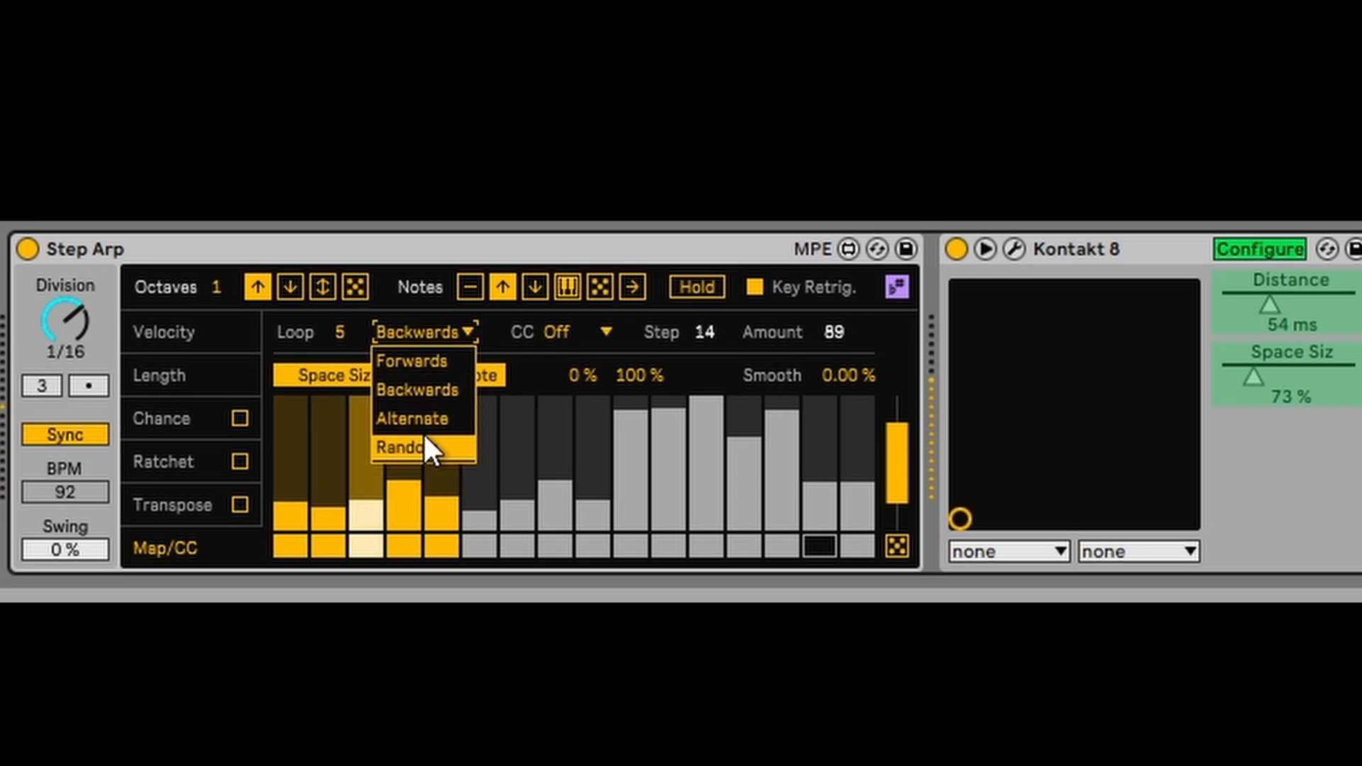
pyautogui.click(426, 443)
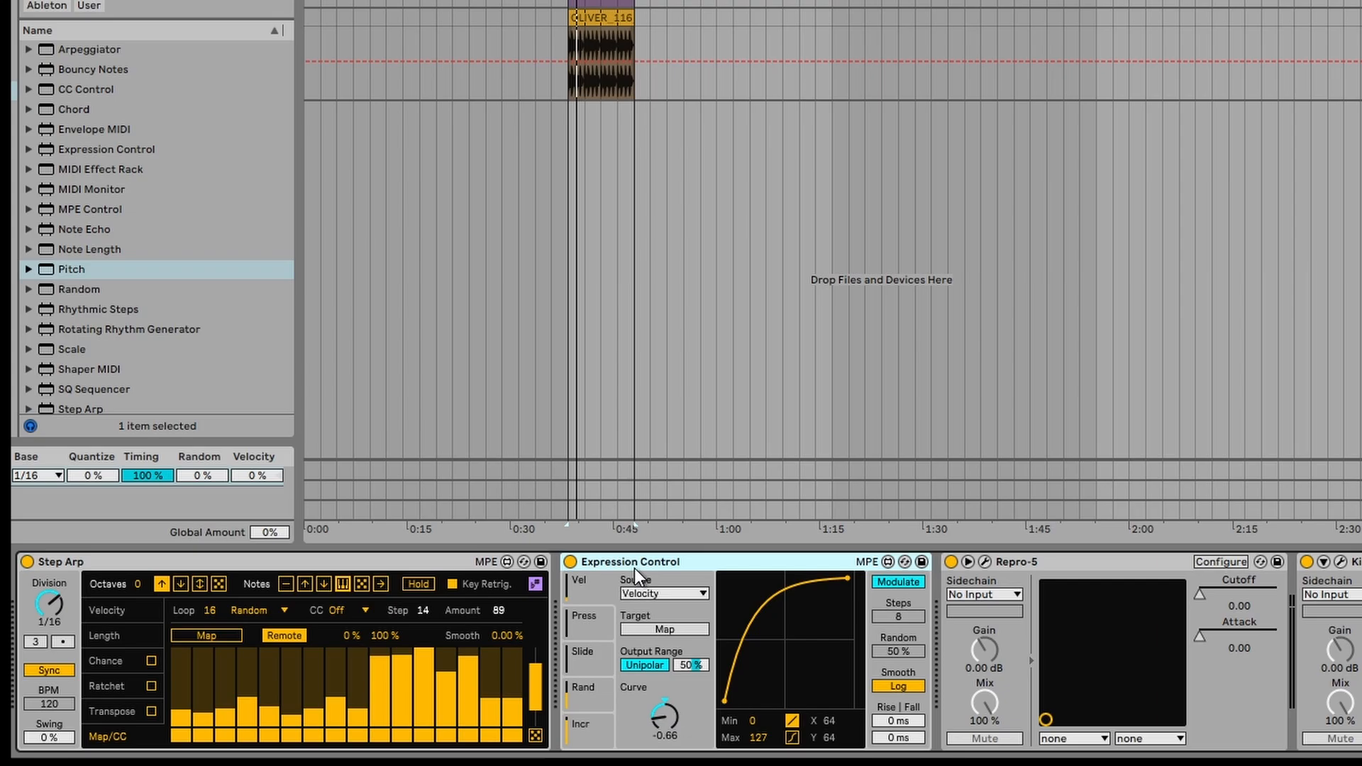
# Step: Show Step Arp's Velocity lane and draw a wave-shaped velocity curve across the 16 steps, with step 16 at 101
pyautogui.click(99, 616)
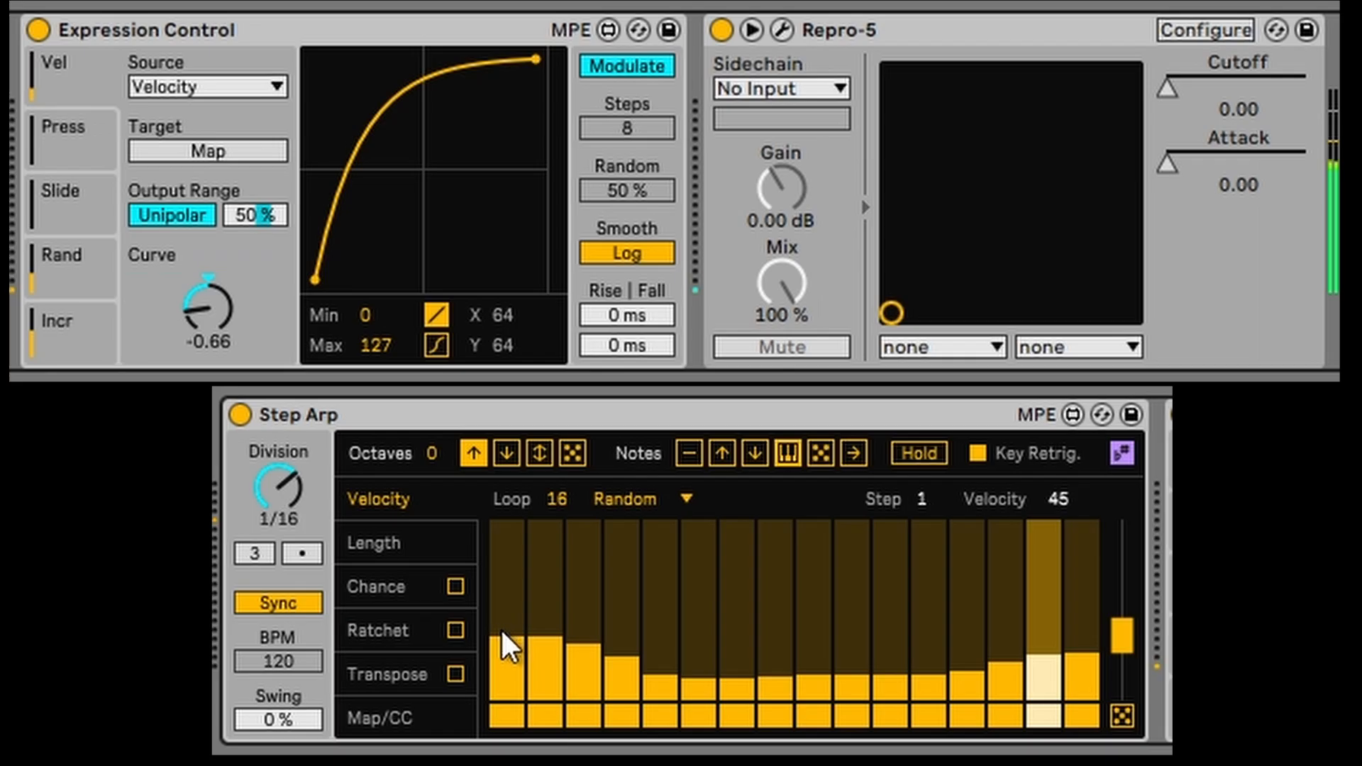
pyautogui.moveTo(503, 634)
pyautogui.mouseDown()
pyautogui.moveTo(598, 619)
pyautogui.moveTo(785, 636)
pyautogui.moveTo(1094, 559)
pyautogui.mouseUp()
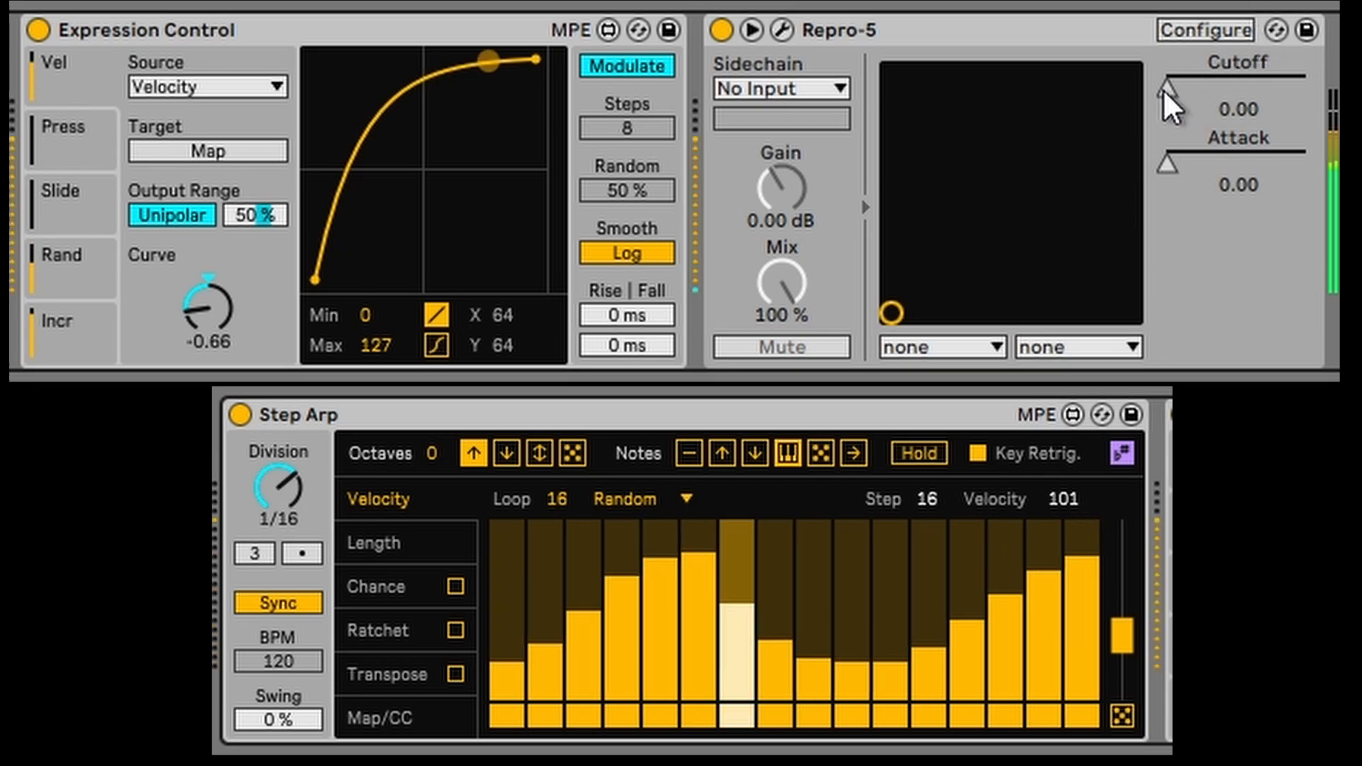
# Step: Try raising Repro-5's Cutoff to about 19 and its Attack while the arpeggio plays, and return both to 0
pyautogui.moveTo(1165, 91)
pyautogui.mouseDown()
pyautogui.moveTo(1237, 91)
pyautogui.moveTo(1190, 88)
pyautogui.mouseUp()
pyautogui.click(1158, 167)
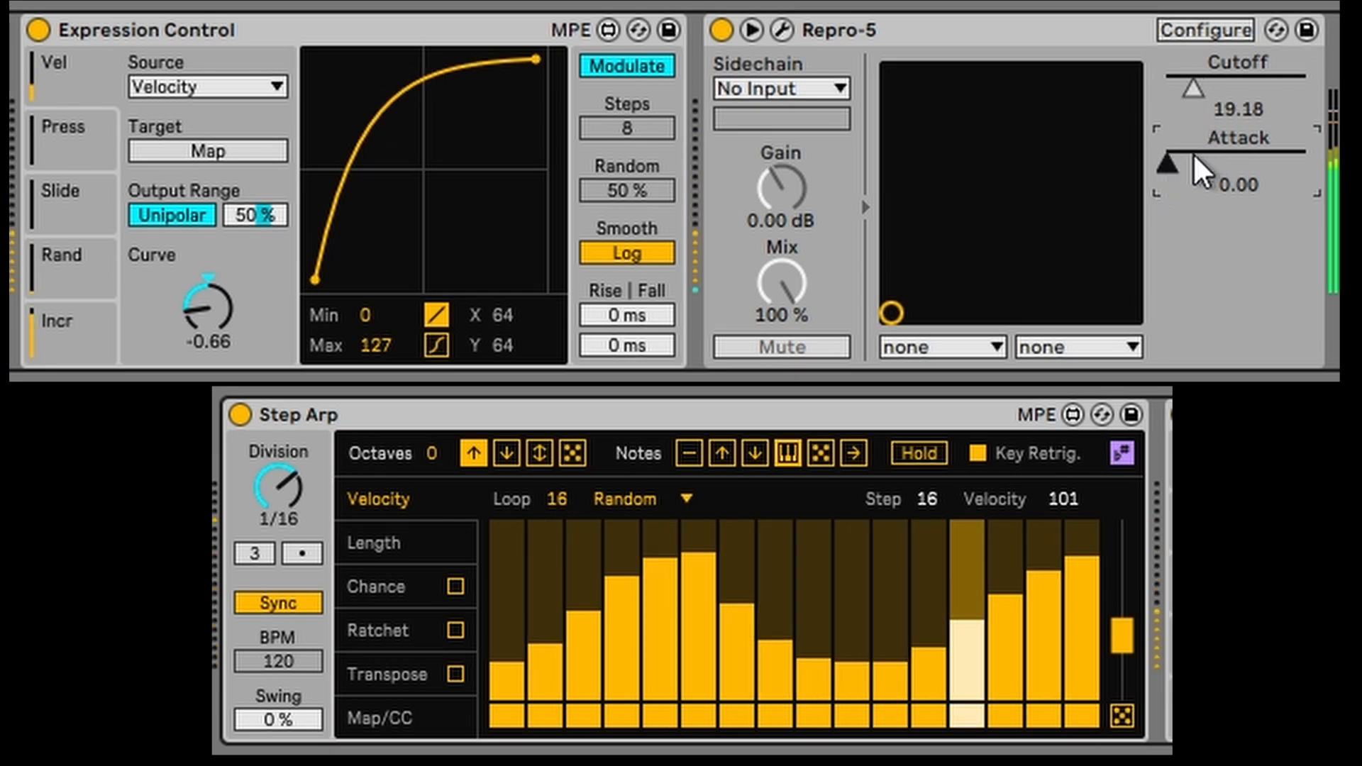
pyautogui.moveTo(1194, 158)
pyautogui.mouseDown()
pyautogui.moveTo(1292, 157)
pyautogui.moveTo(1167, 158)
pyautogui.moveTo(1197, 135)
pyautogui.moveTo(1165, 92)
pyautogui.mouseUp()
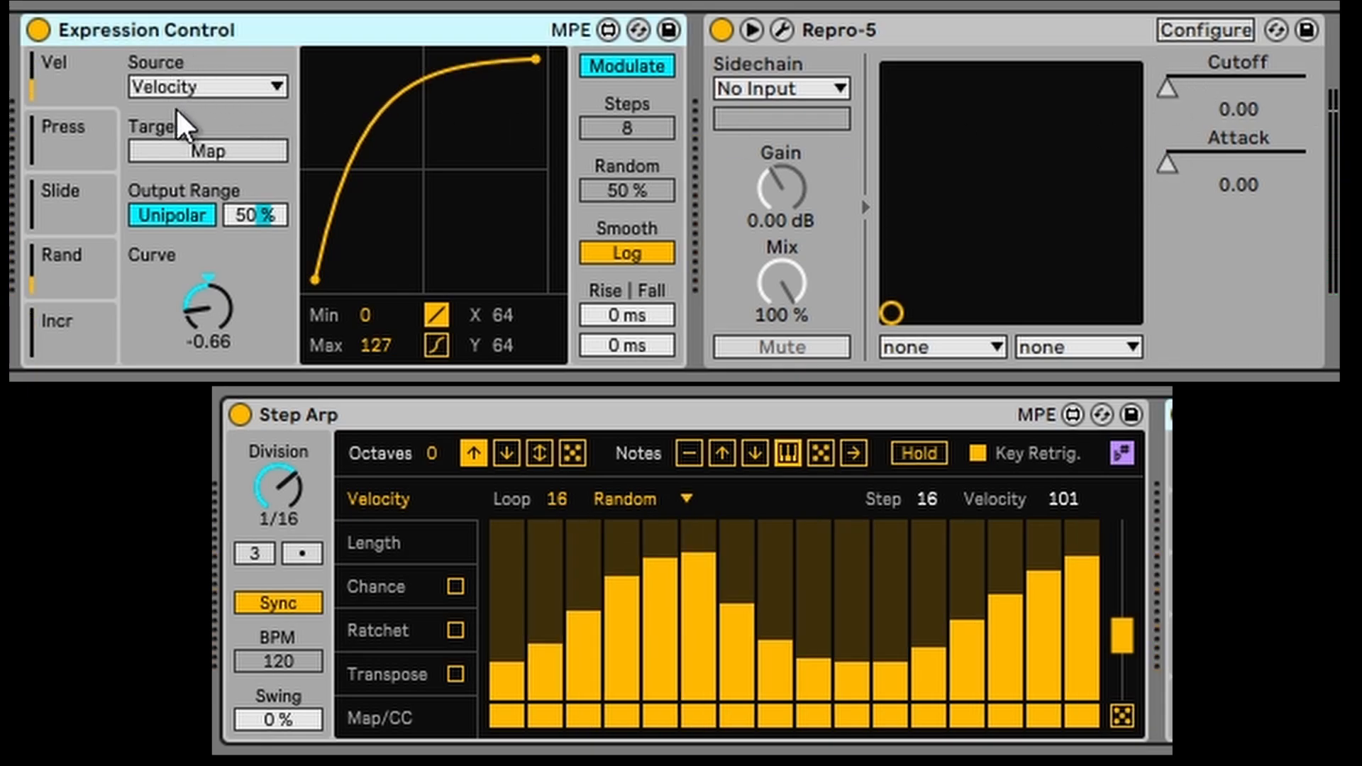
# Step: Keep Velocity as the Expression Control source and map it to Repro-5's Cutoff
pyautogui.click(167, 88)
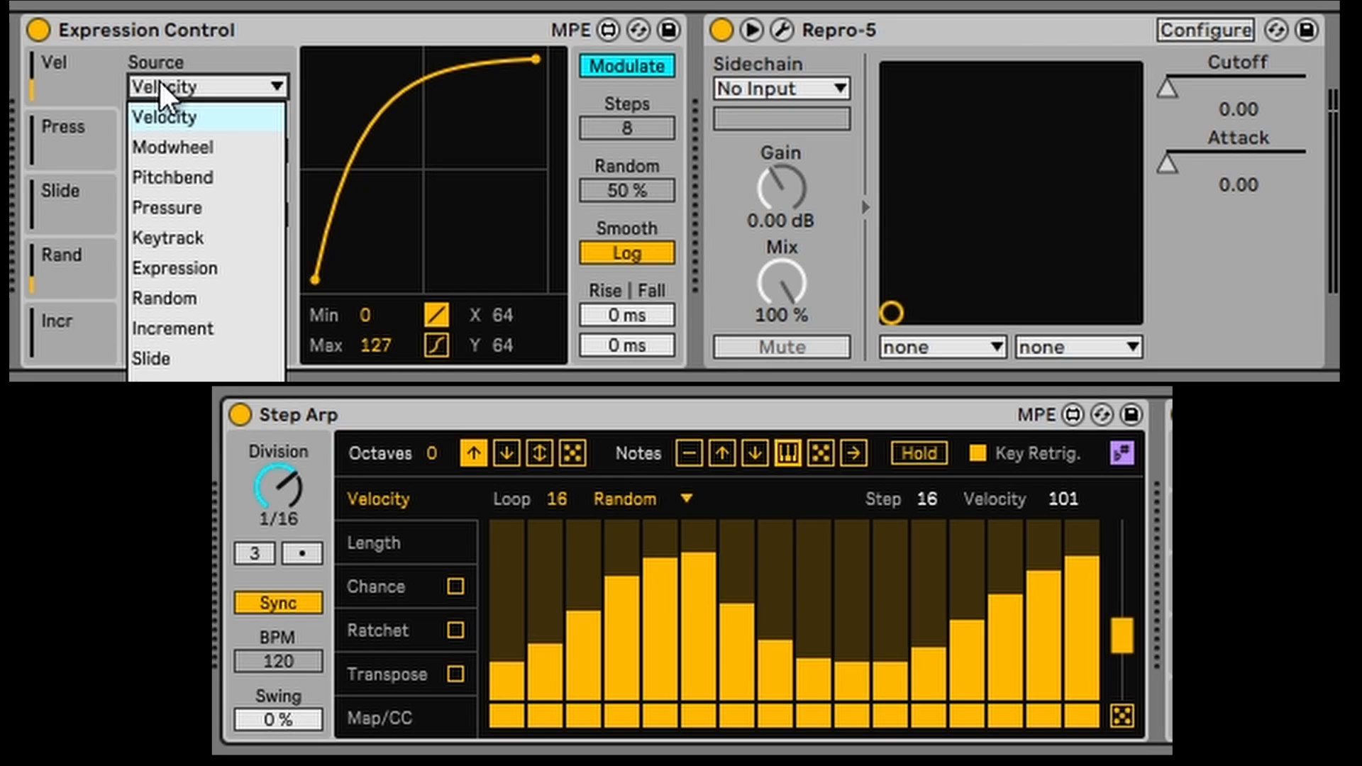
pyautogui.click(219, 26)
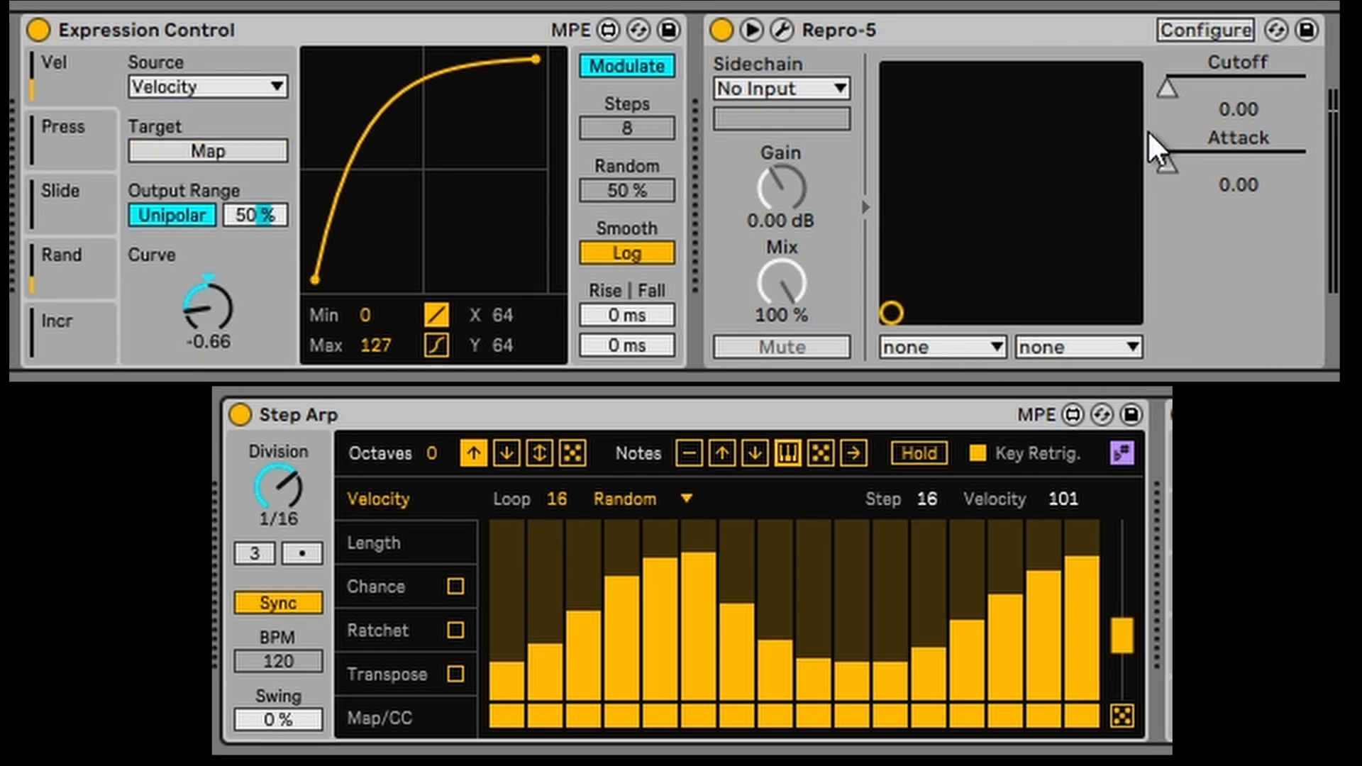
pyautogui.click(1167, 86)
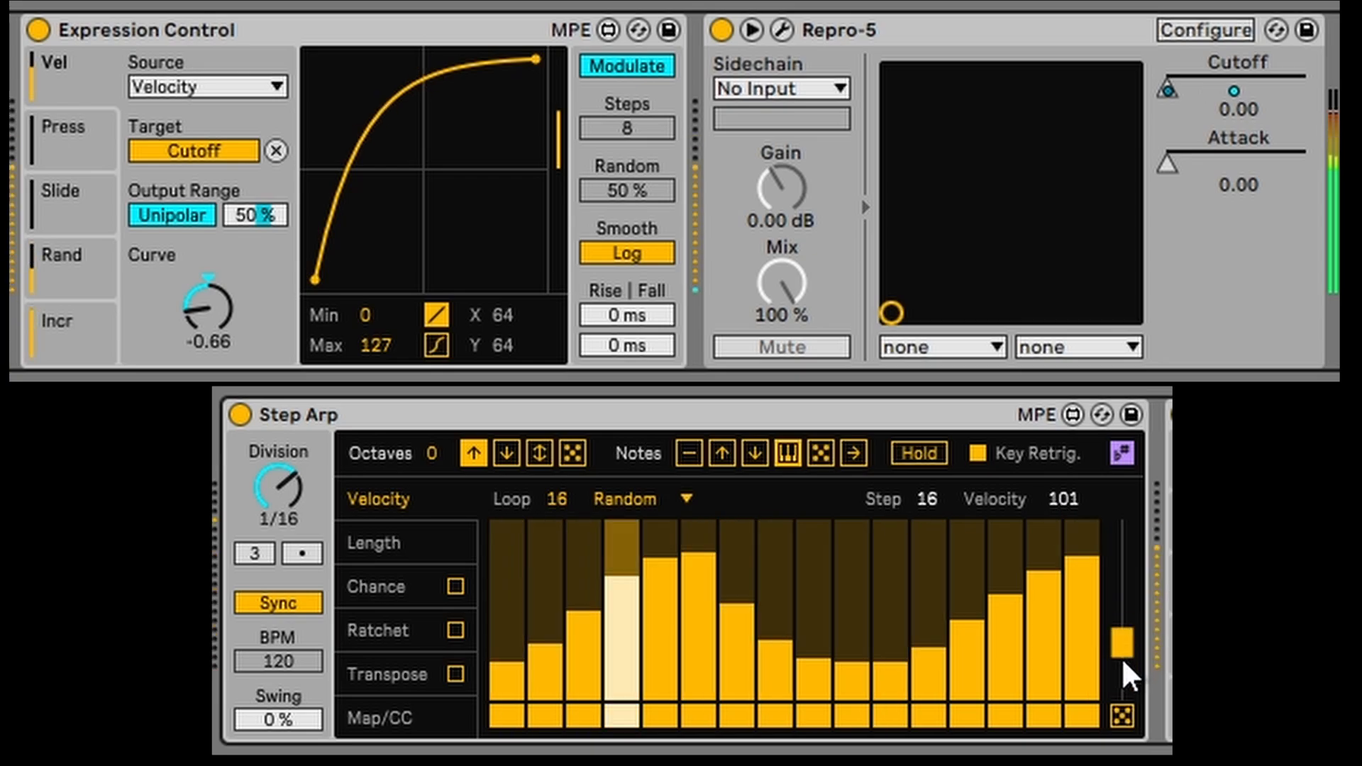
# Step: Randomise the Step Arp velocities within a low range, and again with the random range widened upwards
pyautogui.click(1117, 715)
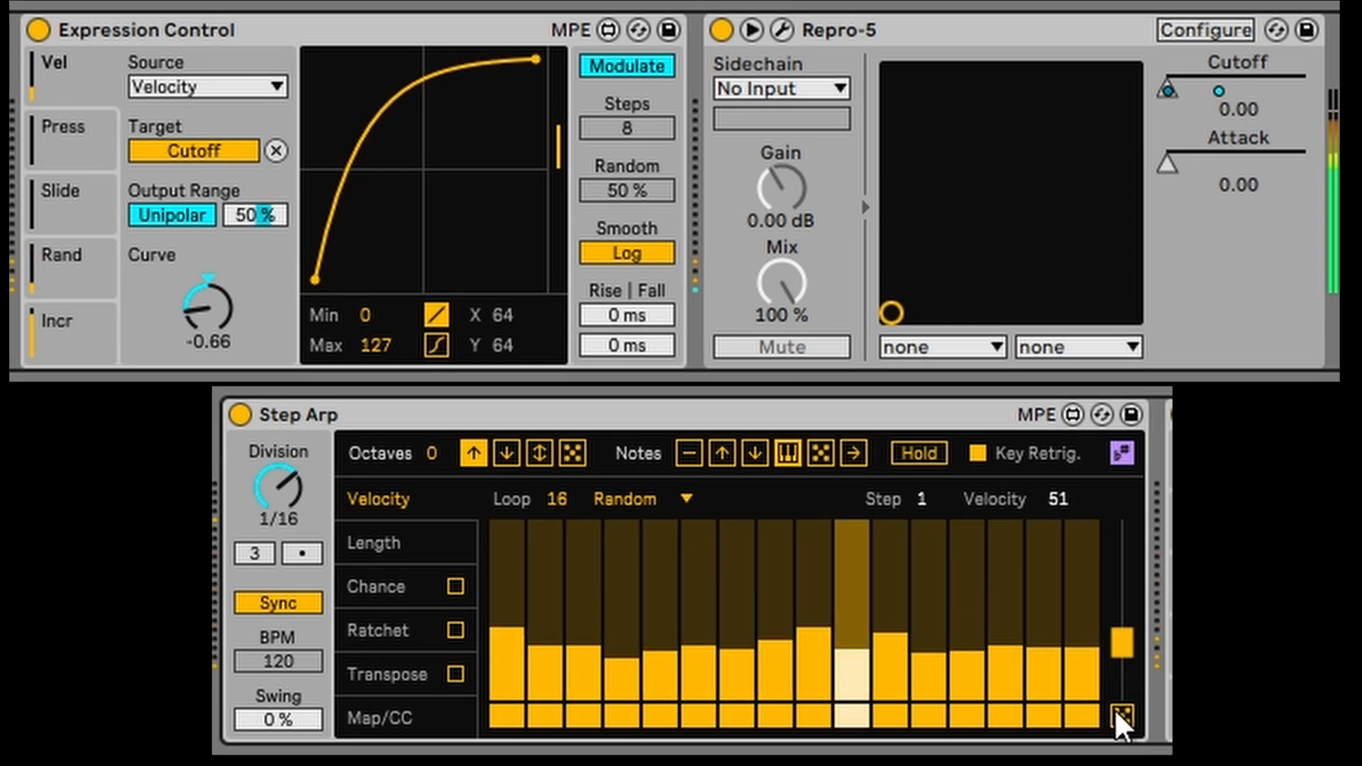
pyautogui.moveTo(1123, 663); pyautogui.dragTo(1122, 680)
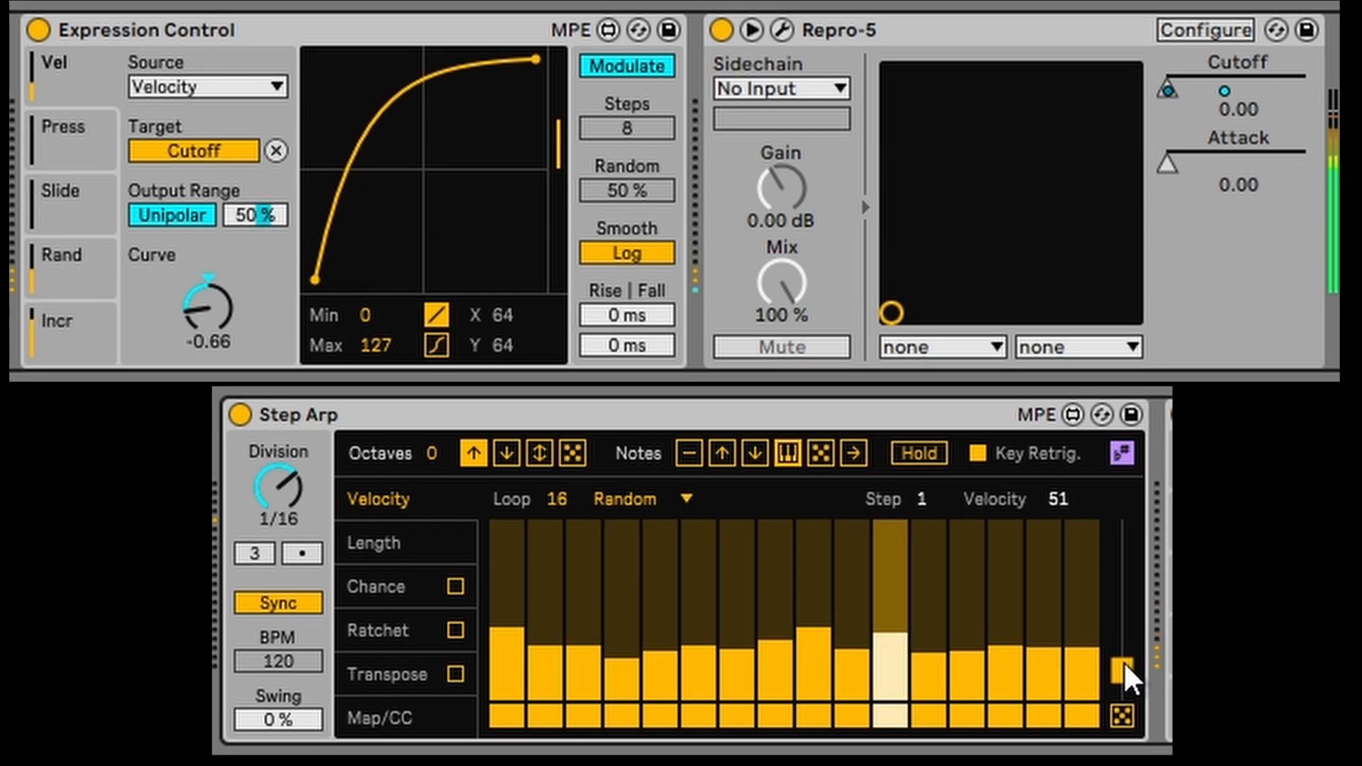
pyautogui.click(1121, 717)
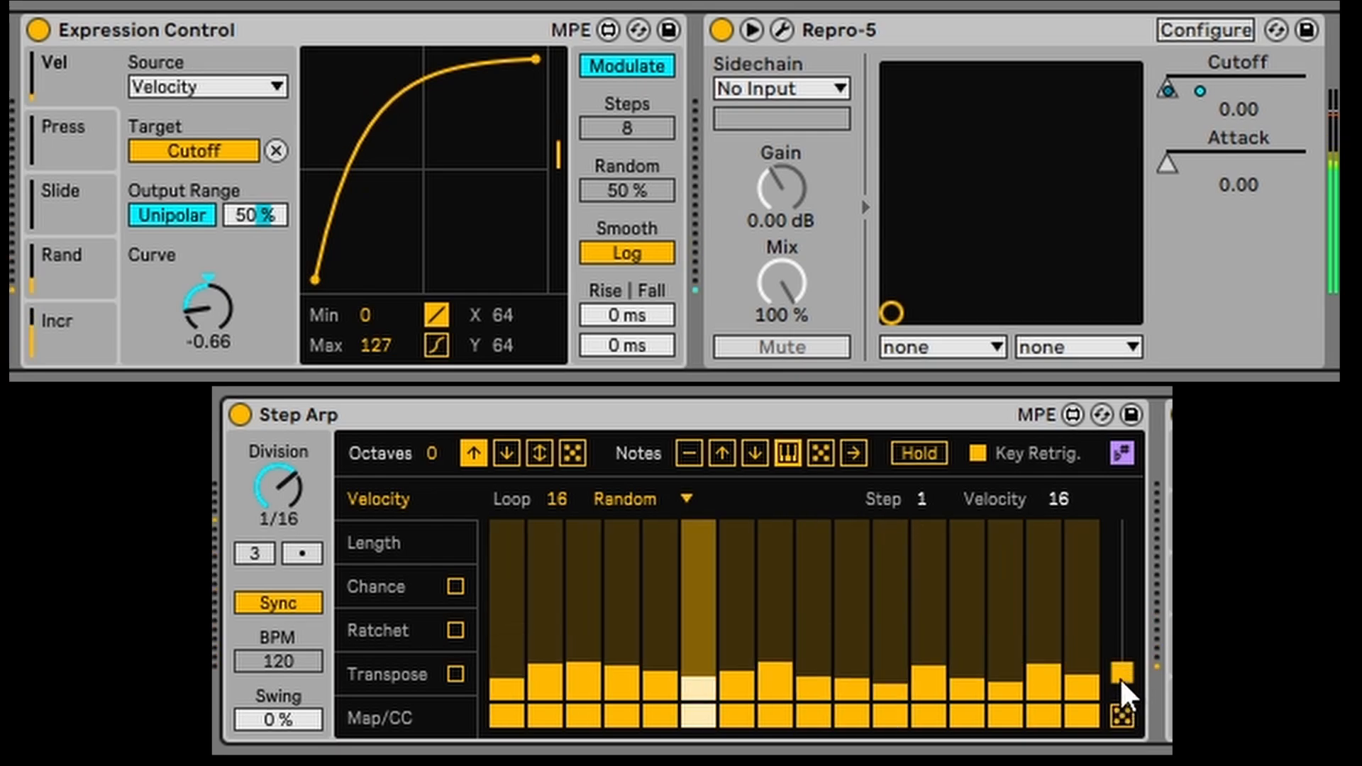
pyautogui.moveTo(1119, 677); pyautogui.dragTo(1122, 593)
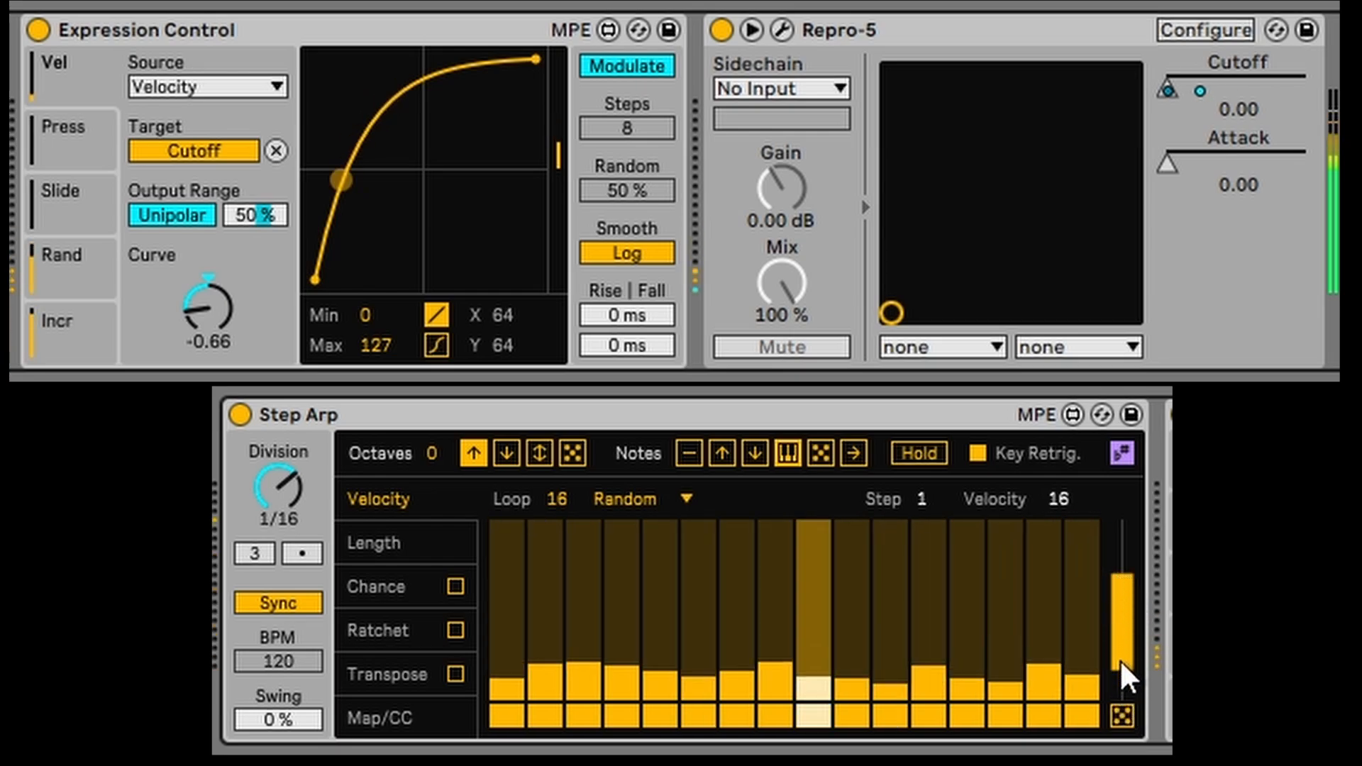
pyautogui.click(1117, 714)
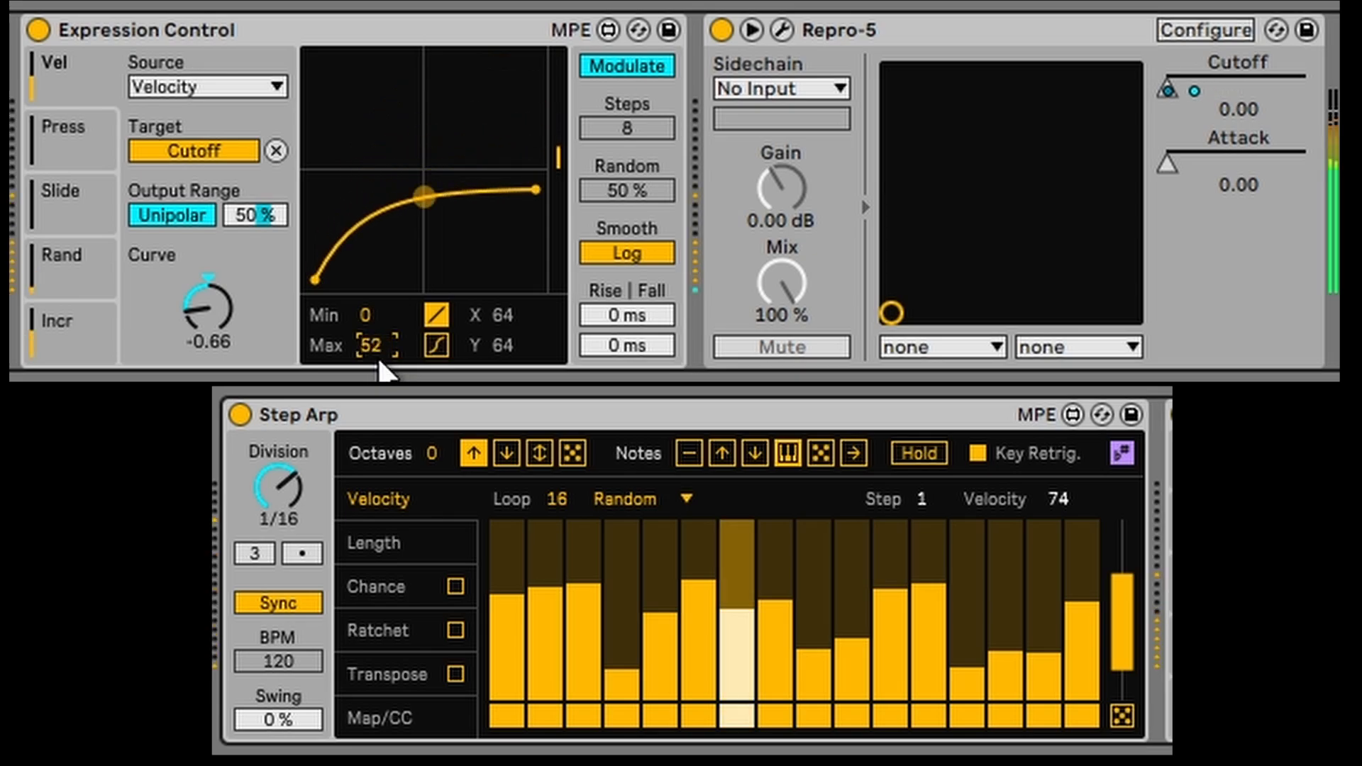
# Step: Adjust Expression Control's Max value to 64 and automate it to rise to 64 over the clip from bar 17 to 21
pyautogui.moveTo(377, 356); pyautogui.dragTo(378, 318)
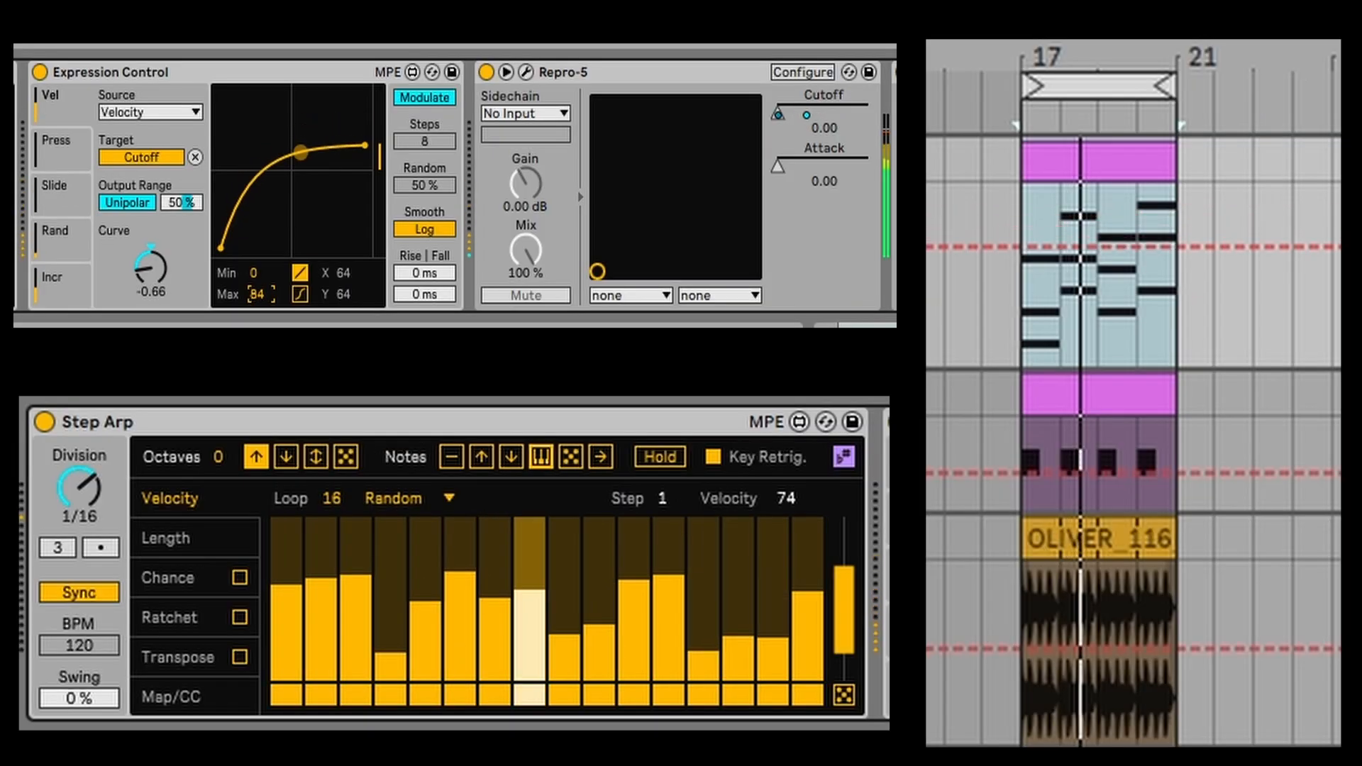
pyautogui.moveTo(256, 294)
pyautogui.mouseDown()
pyautogui.moveTo(257, 337)
pyautogui.moveTo(256, 285)
pyautogui.moveTo(256, 309)
pyautogui.mouseUp()
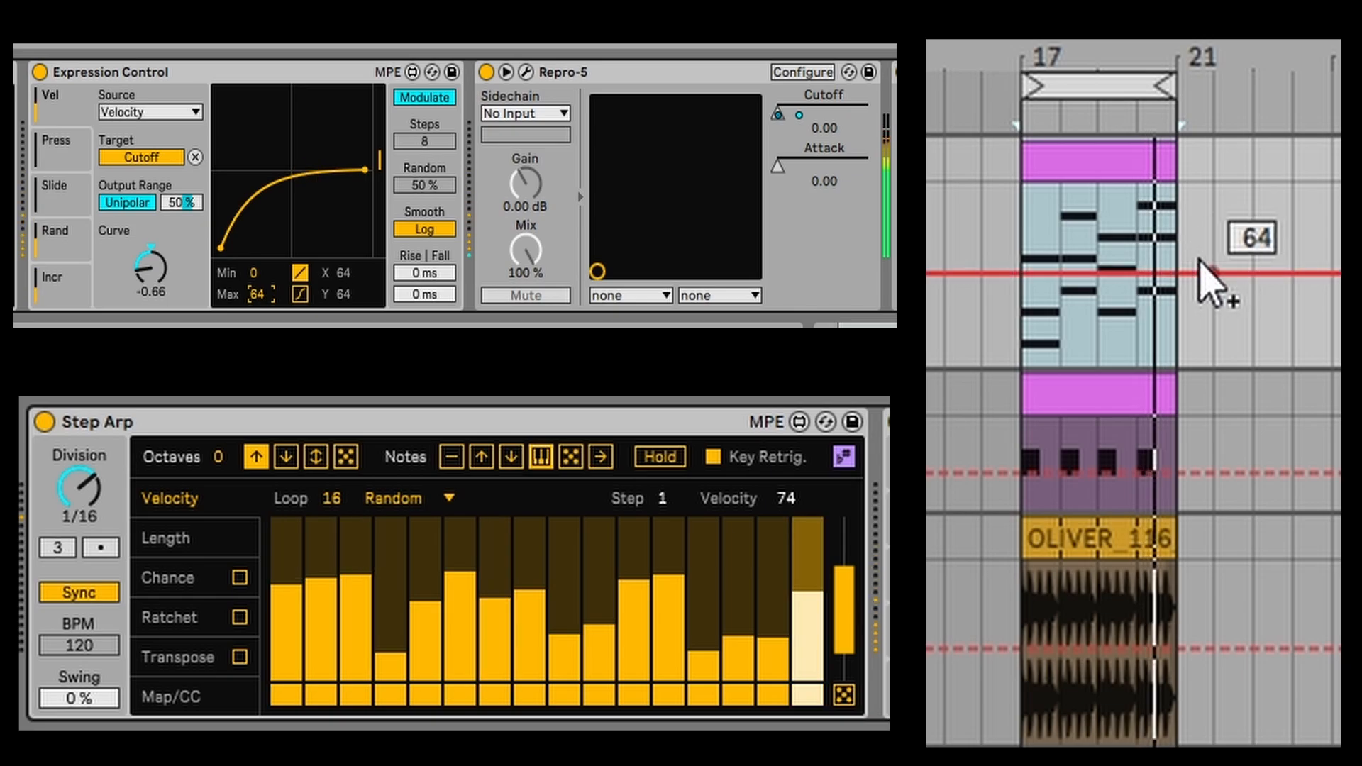
pyautogui.click(1039, 281)
pyautogui.moveTo(1026, 273); pyautogui.dragTo(1036, 334)
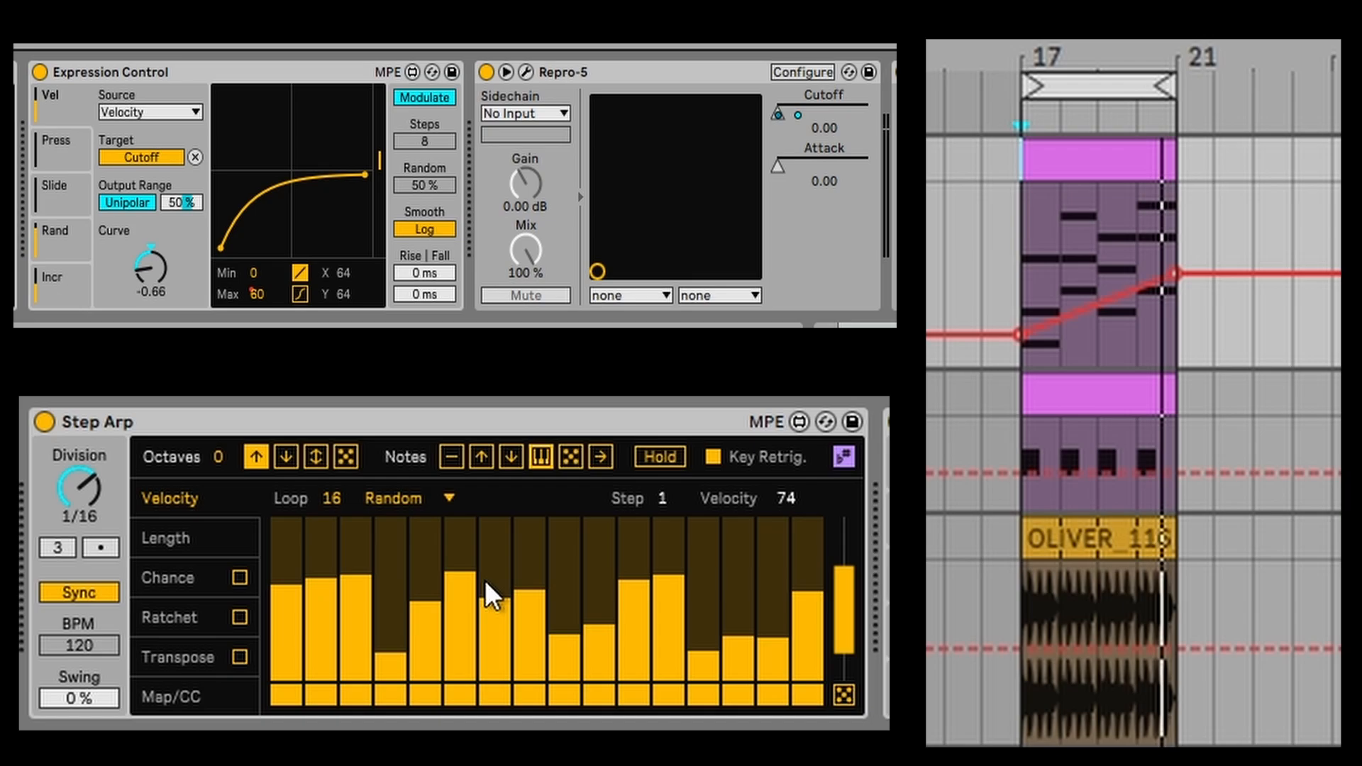
# Step: Try Attack as the velocity target with Repro-5's Attack raised to 5.97, and return the target to Cutoff
pyautogui.click(195, 157)
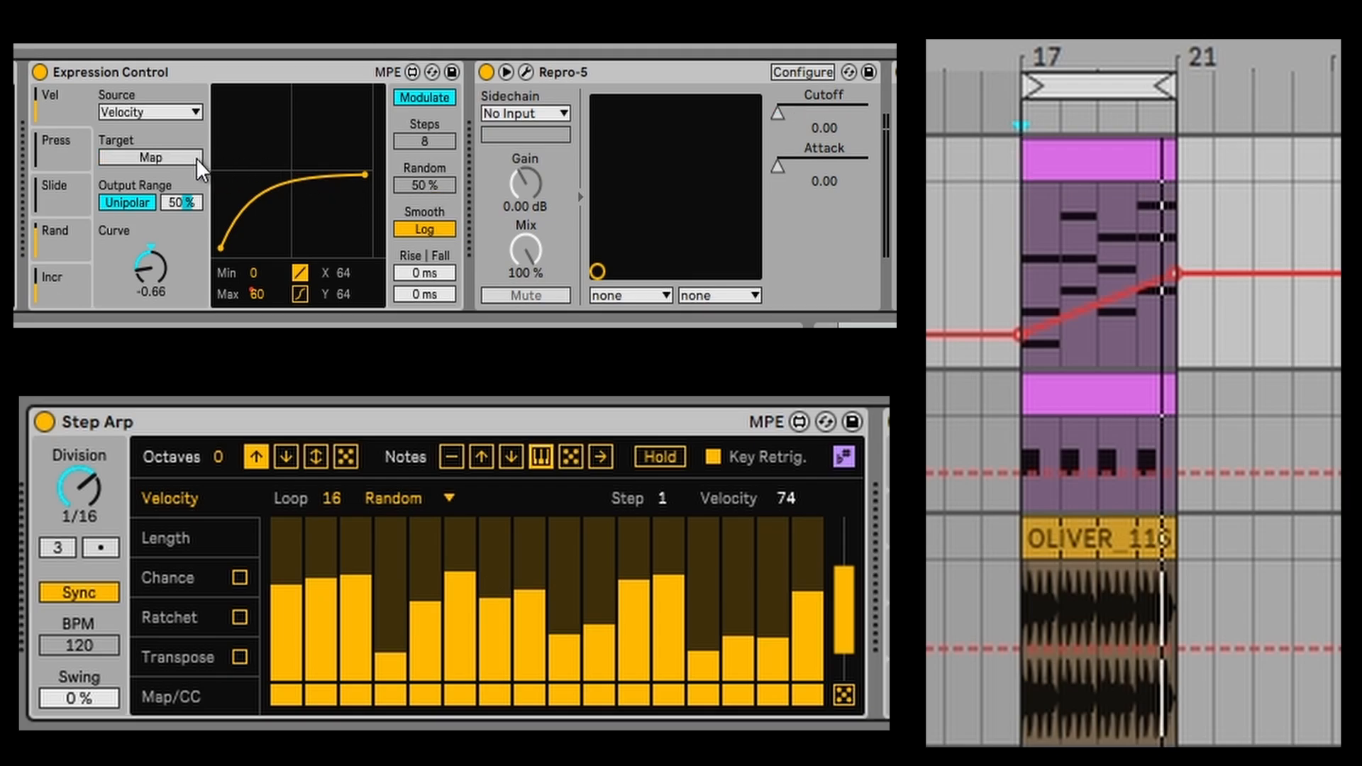
pyautogui.click(160, 158)
pyautogui.click(779, 168)
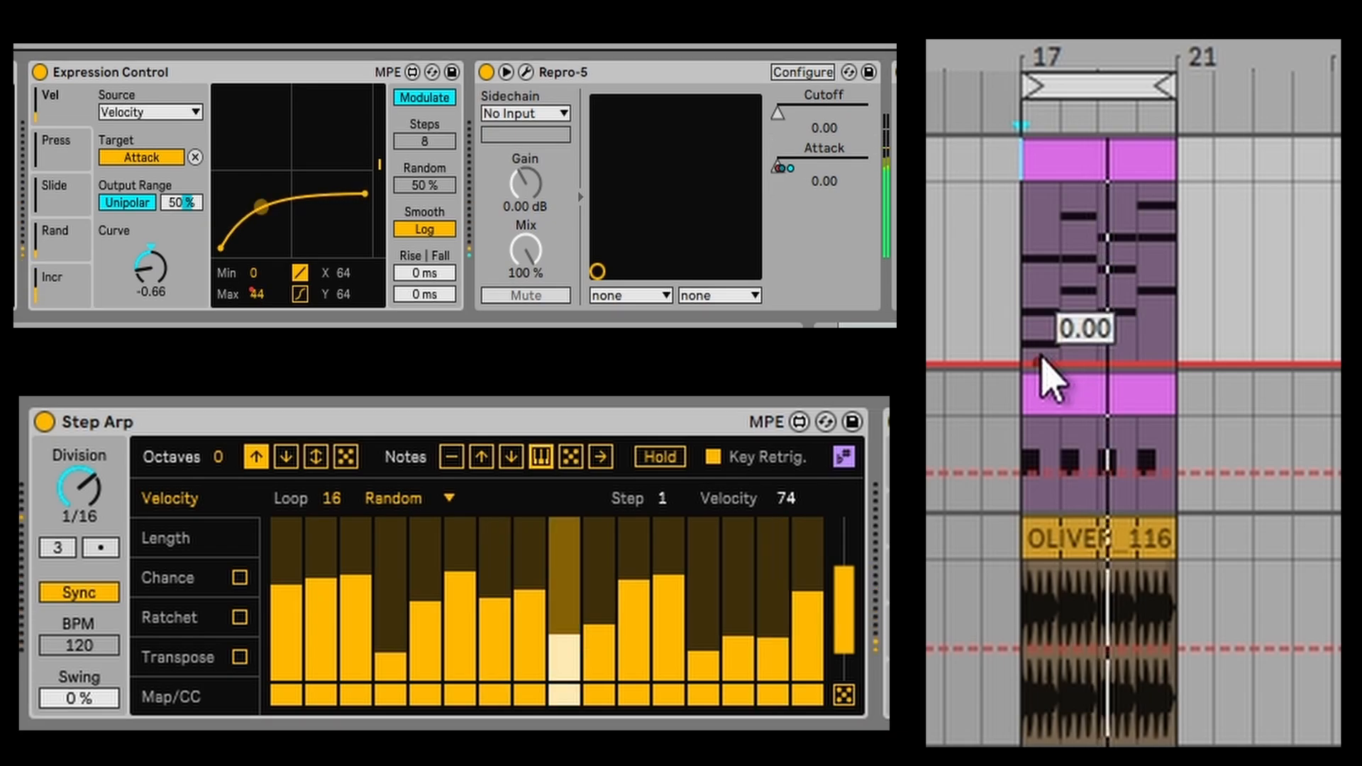
pyautogui.moveTo(1136, 351)
pyautogui.mouseDown()
pyautogui.moveTo(1135, 270)
pyautogui.moveTo(1135, 340)
pyautogui.mouseUp()
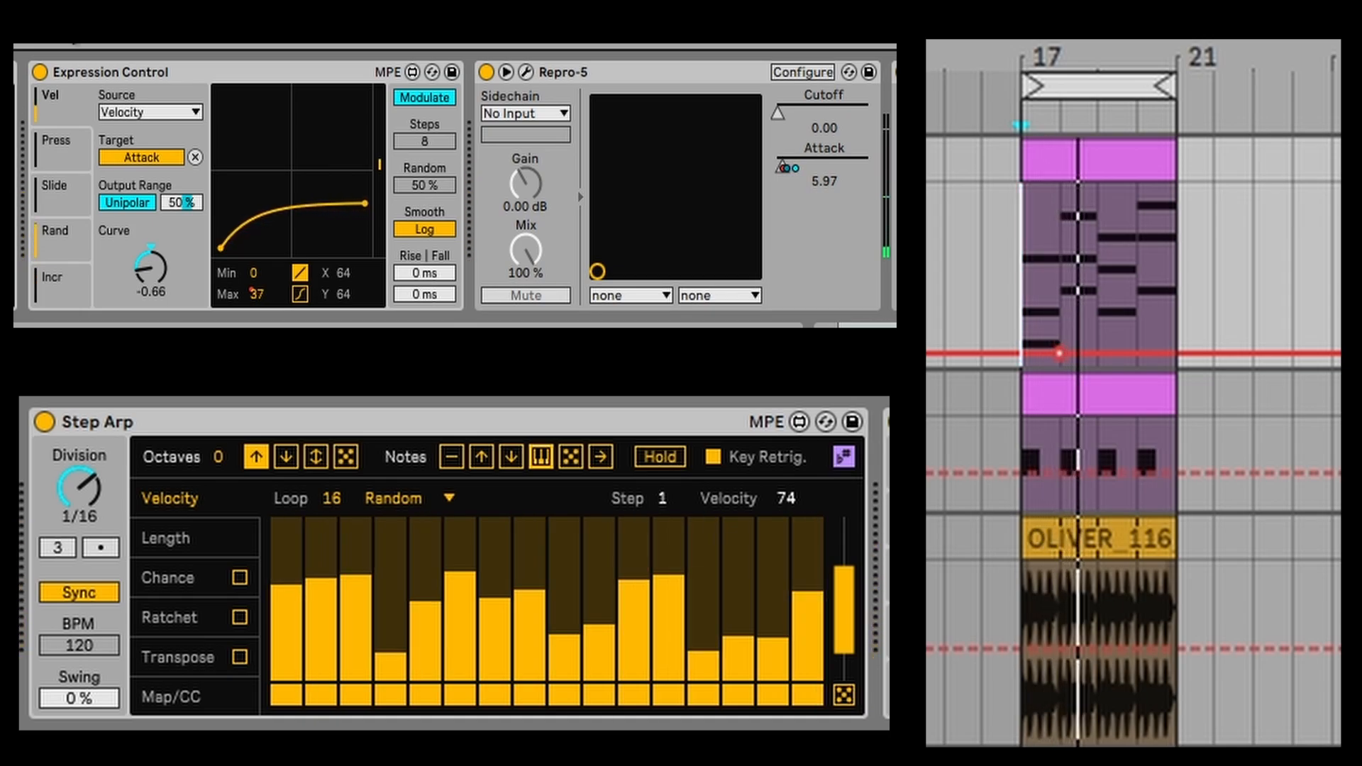
pyautogui.click(195, 157)
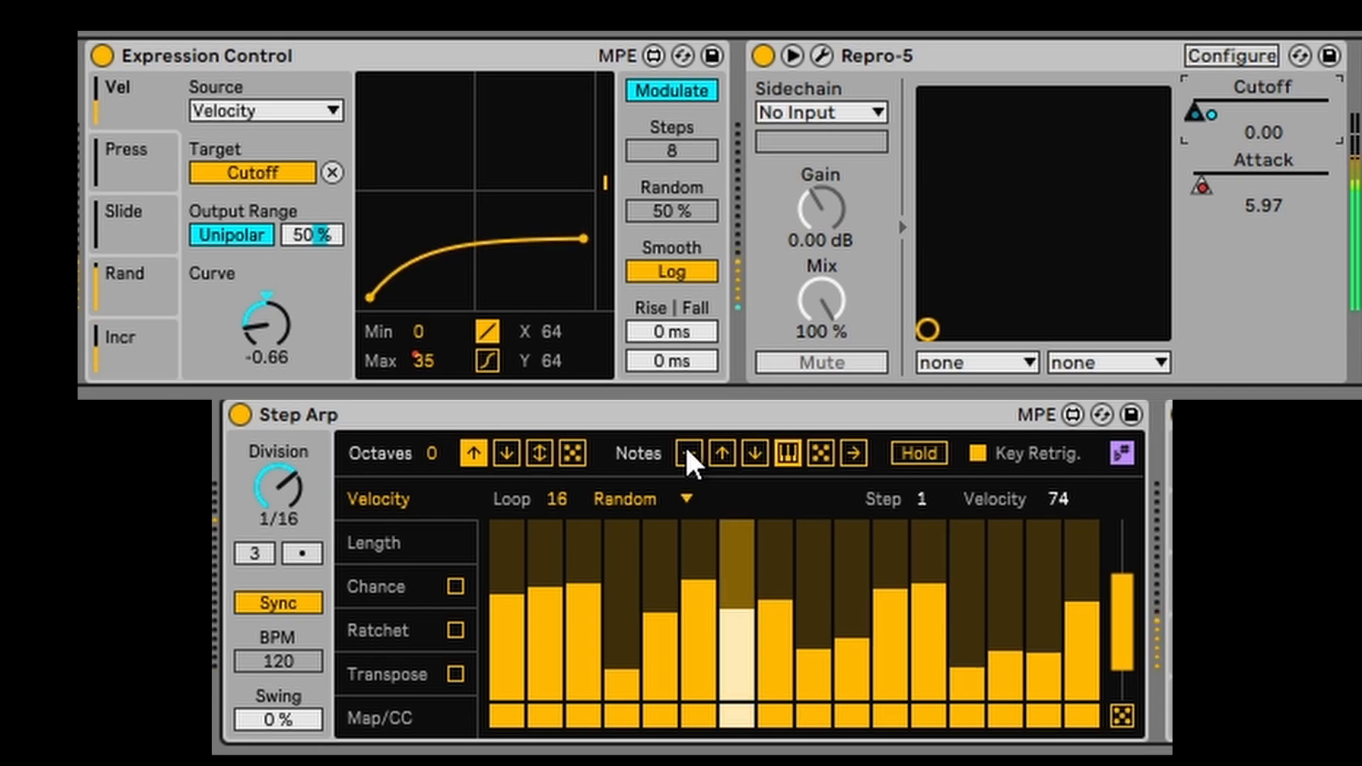
# Step: Audition the Up, Down, Chord, Random and Follow note orders on the arpeggio
pyautogui.click(726, 458)
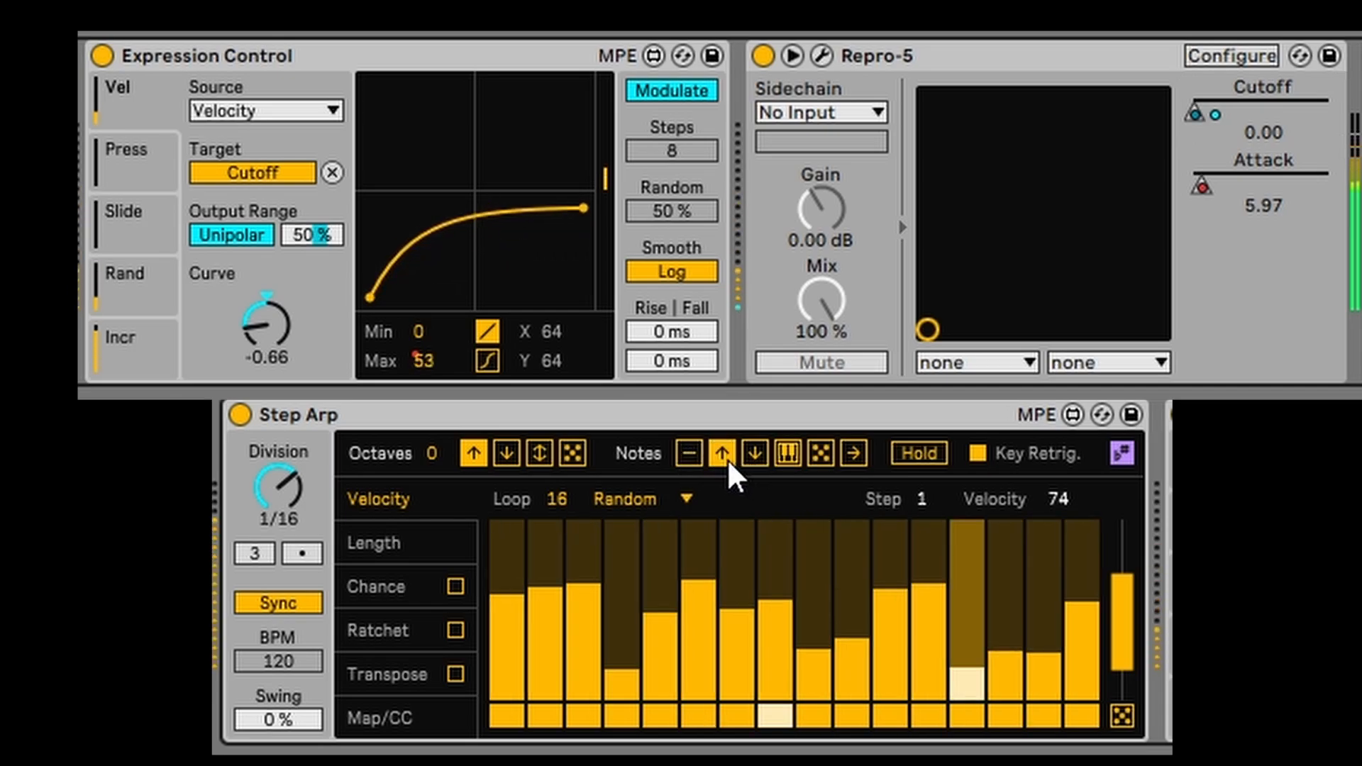
pyautogui.click(757, 454)
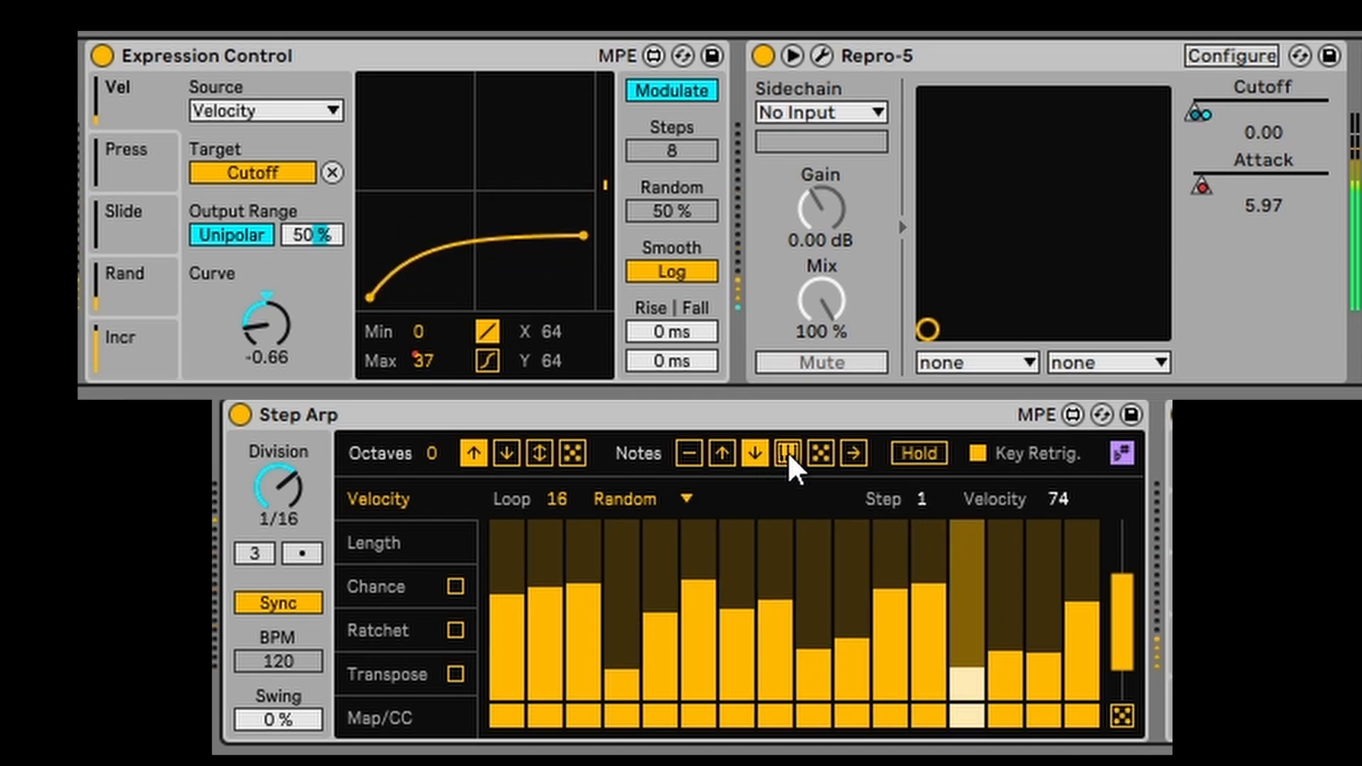
pyautogui.click(787, 451)
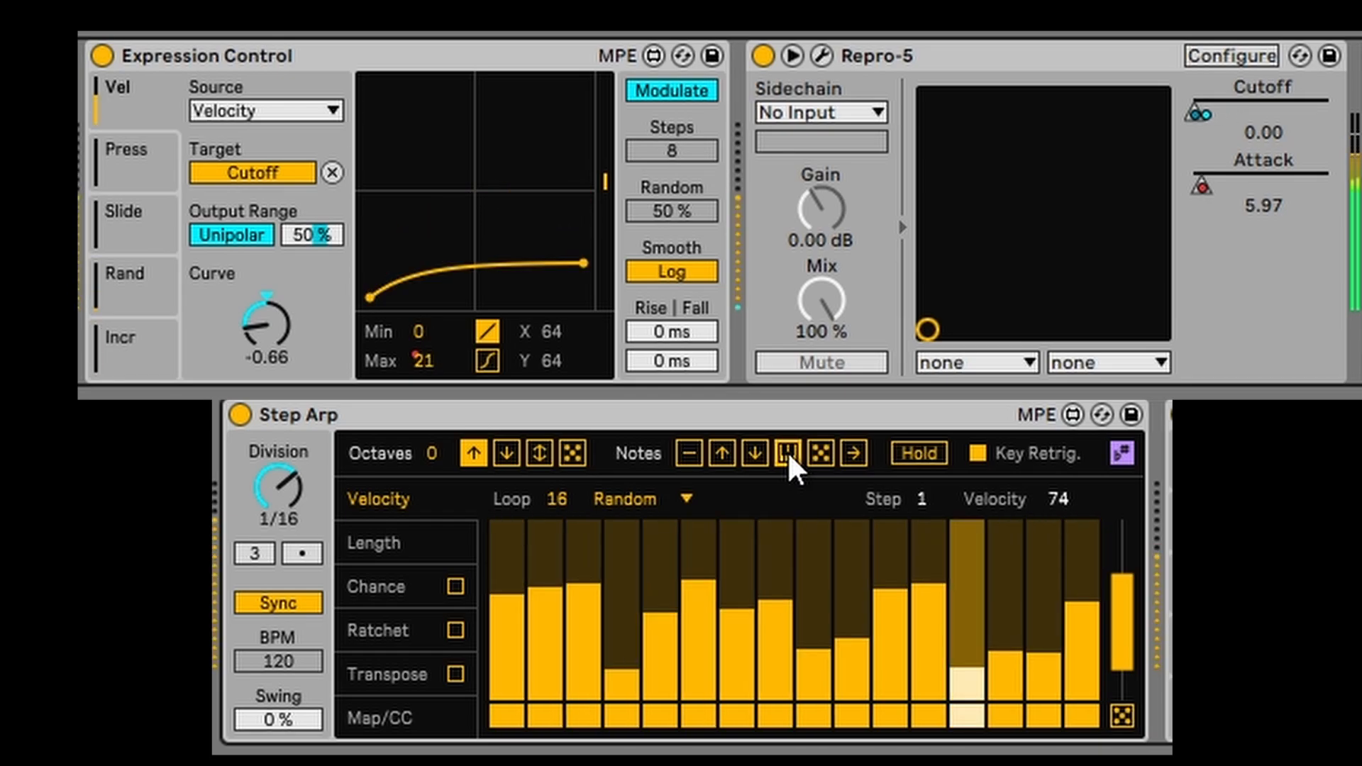
pyautogui.click(819, 451)
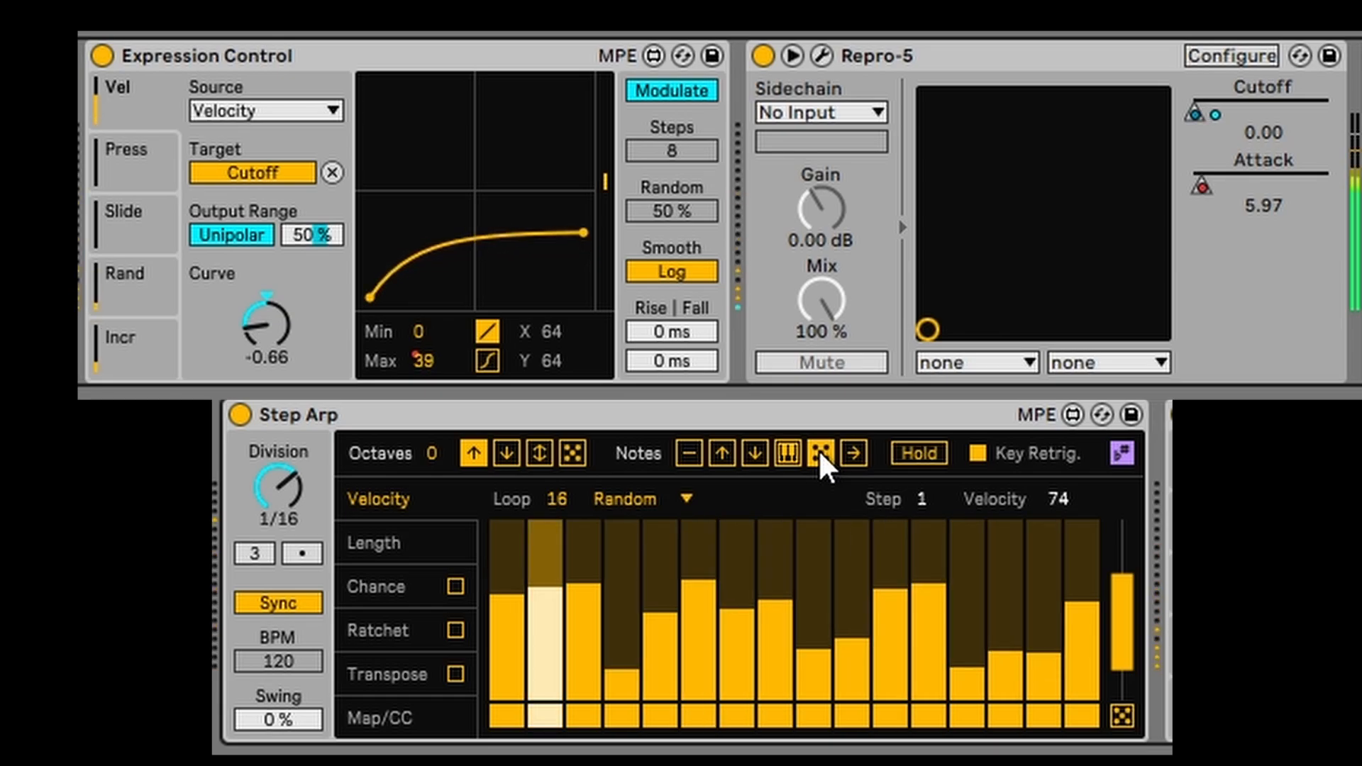
pyautogui.click(855, 454)
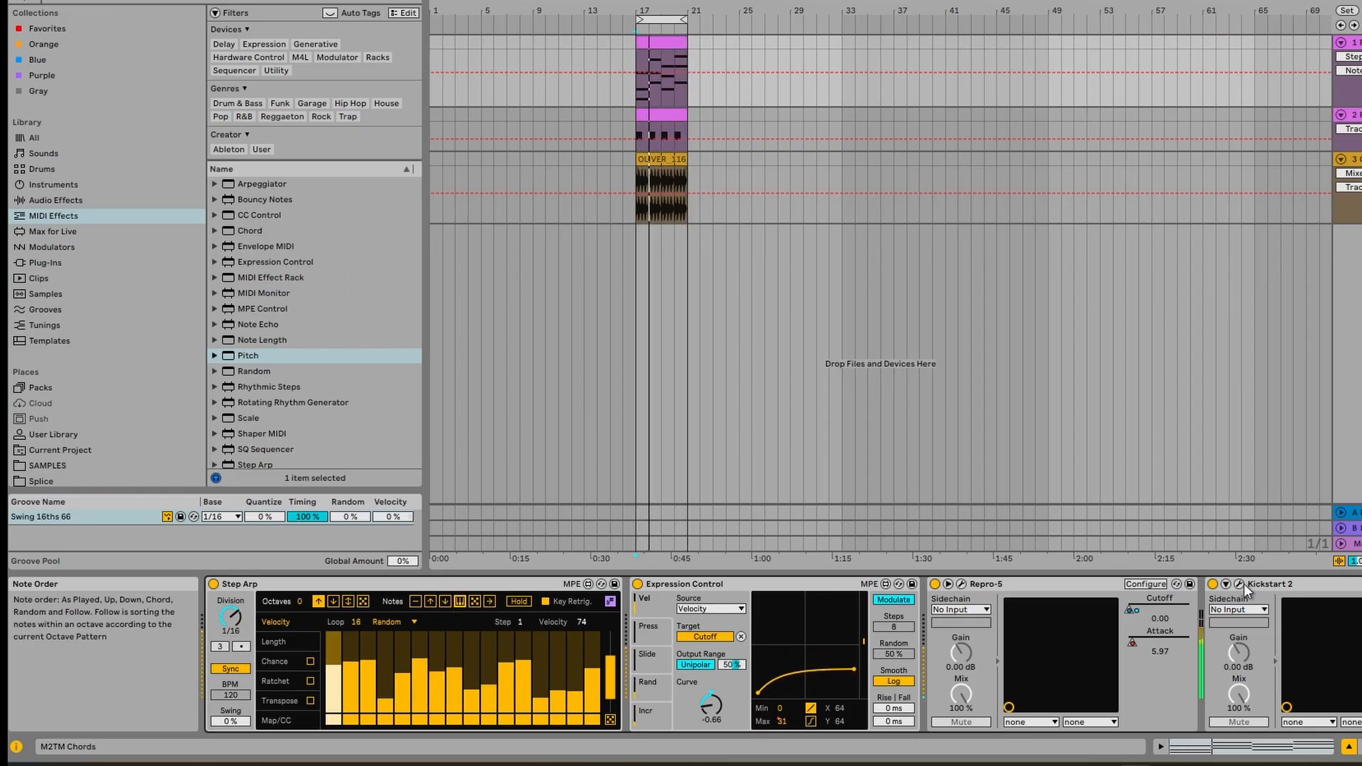
# Step: Open Repro-5's preset browser and, after trying EH Analog Polysynth Cotton, load EH Analog Polysynth Gold from 03 Keys - Synths
pyautogui.click(960, 582)
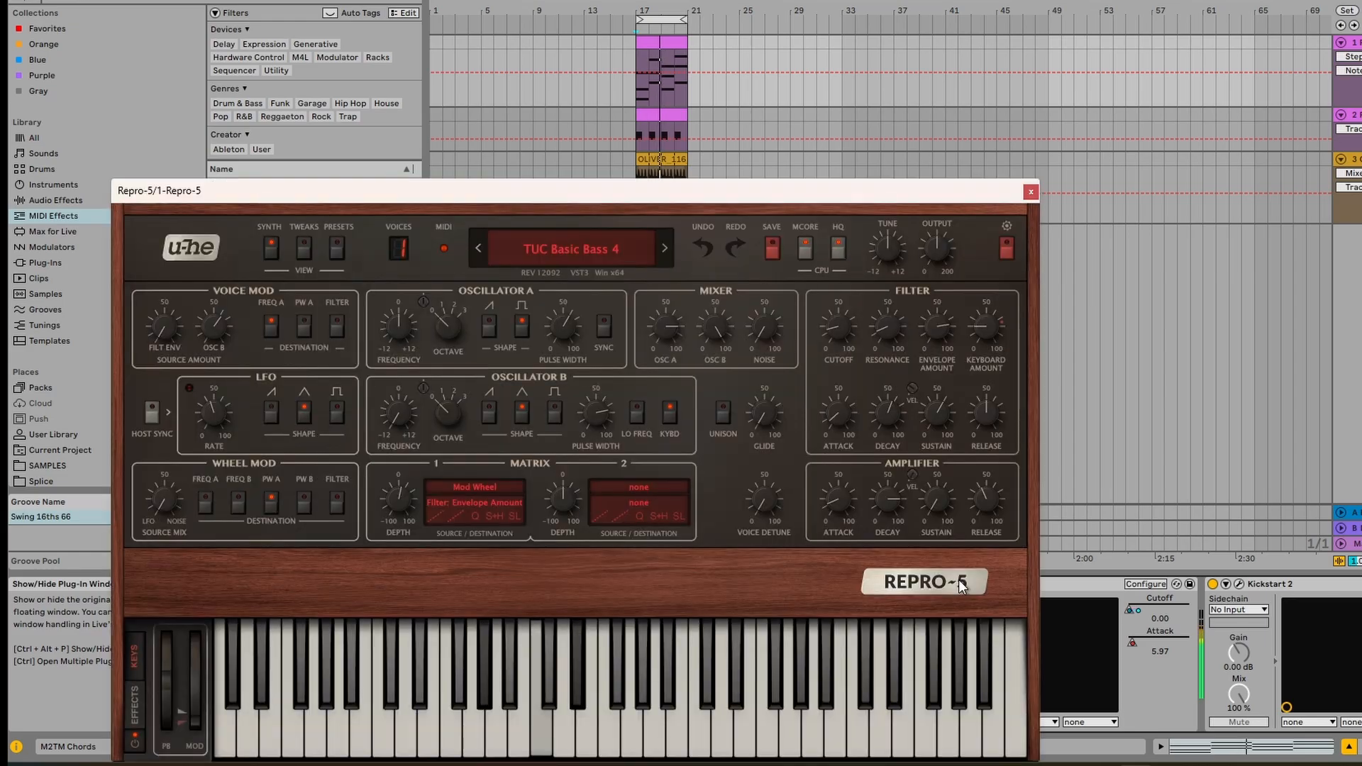
pyautogui.click(338, 247)
pyautogui.moveTo(378, 199); pyautogui.dragTo(418, 89)
pyautogui.click(249, 277)
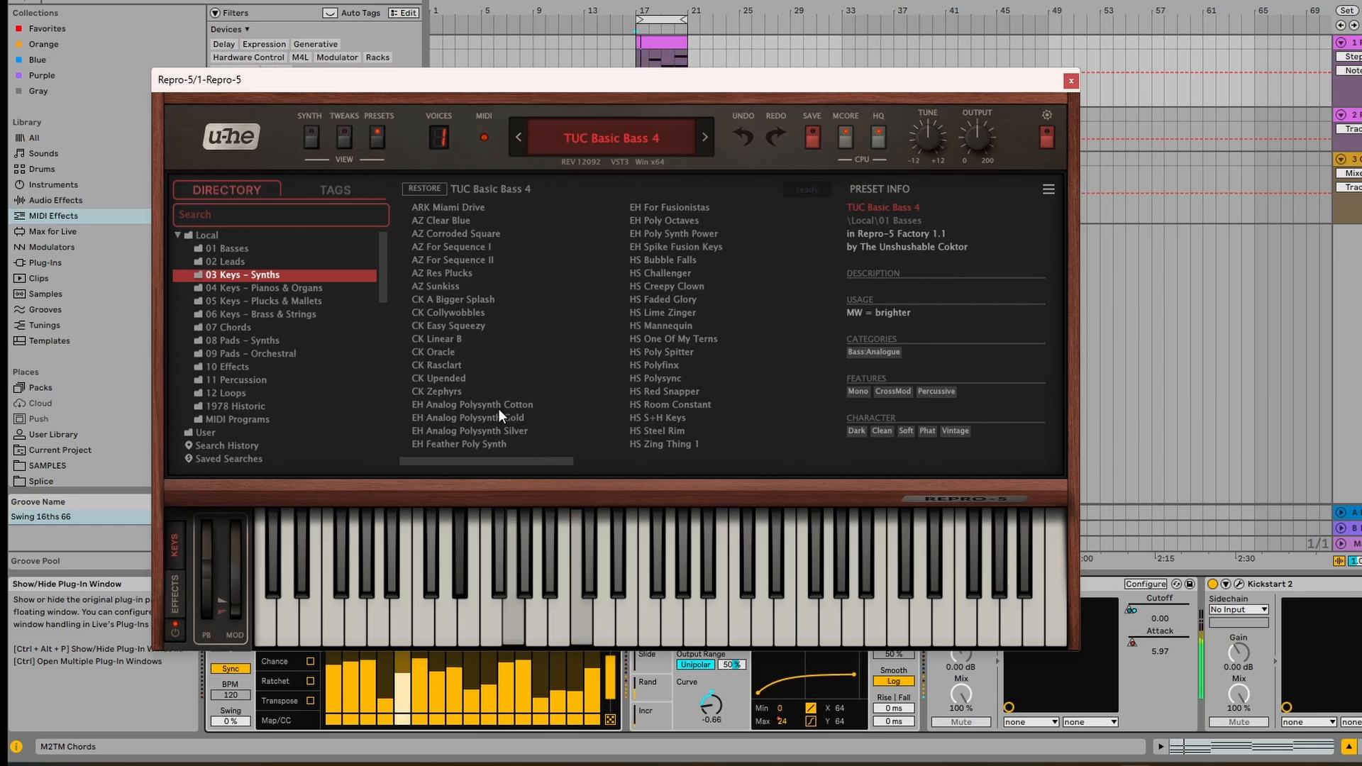
pyautogui.click(479, 406)
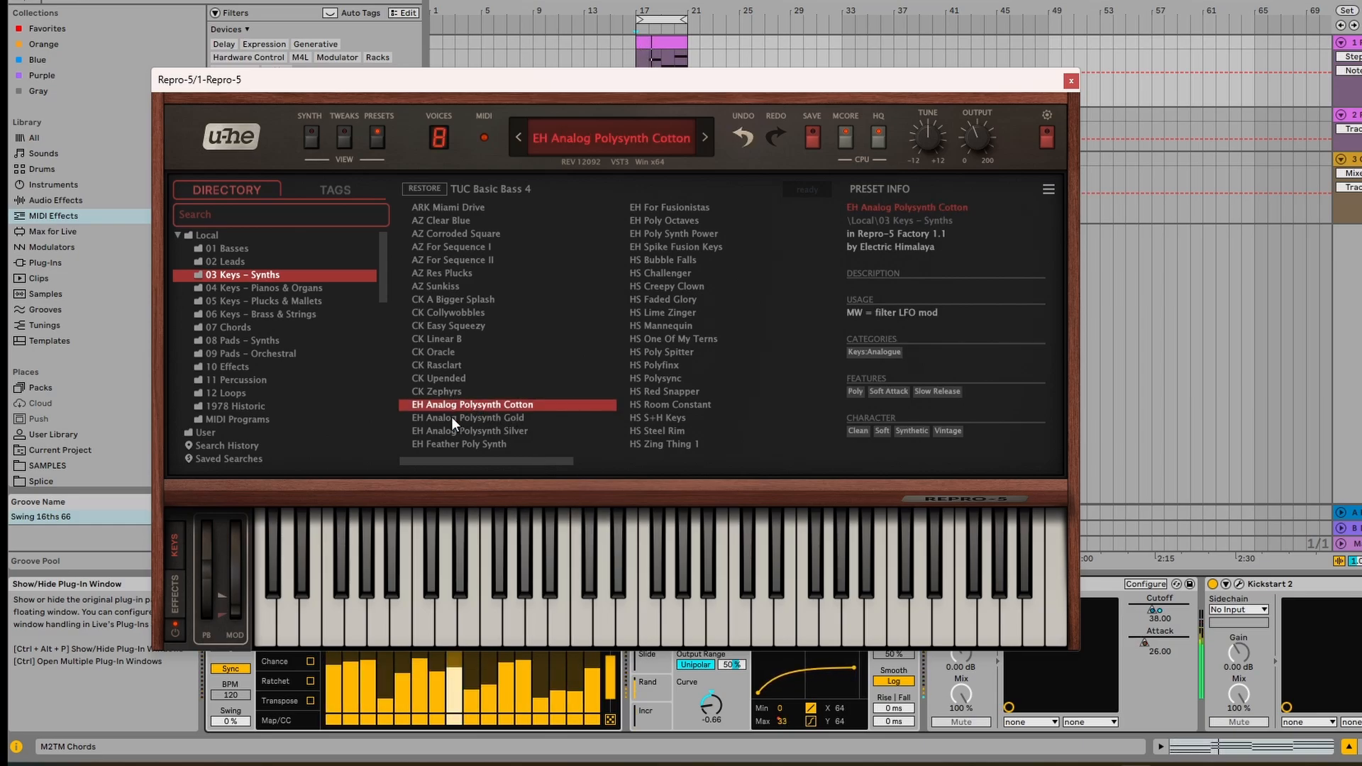
pyautogui.click(454, 419)
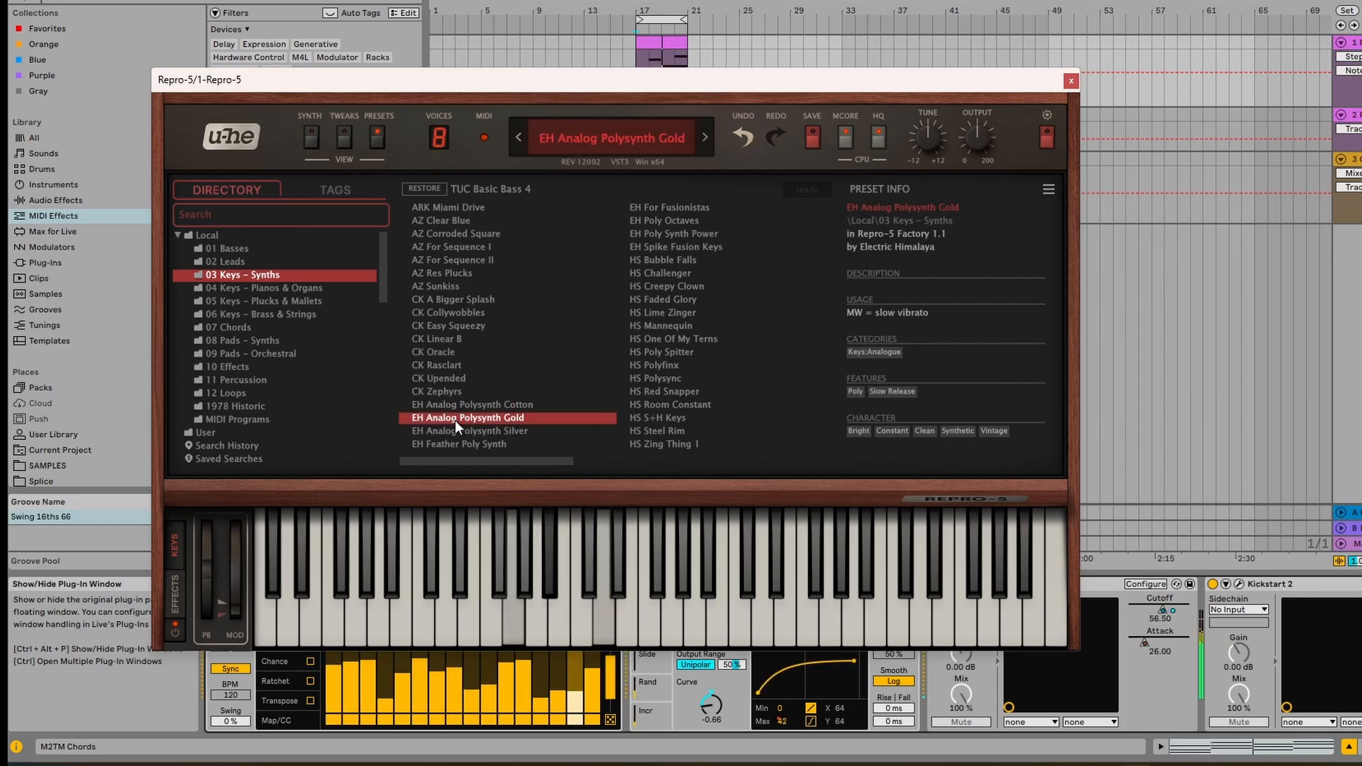
# Step: Adjust the filter decay, release and envelope amount of the loaded Repro-5 preset and close the plug-in window
pyautogui.click(320, 143)
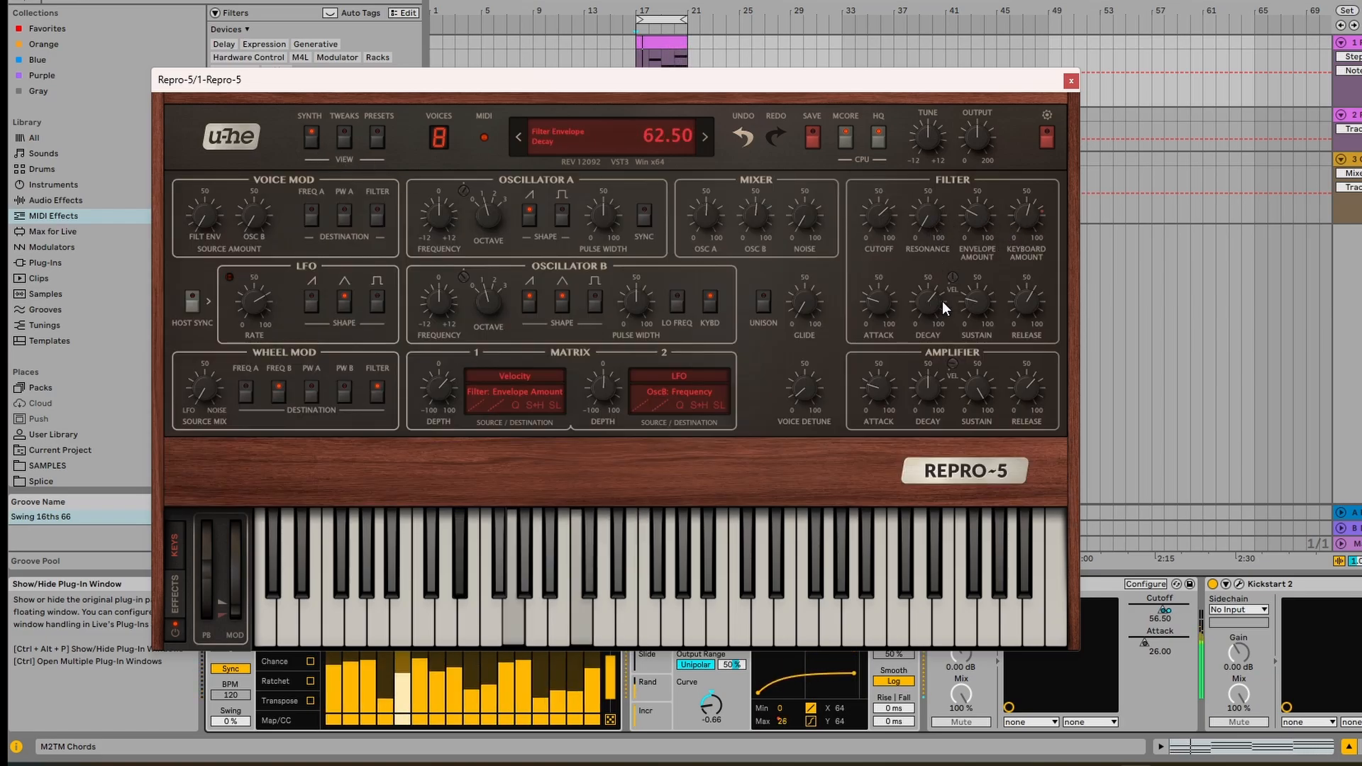
pyautogui.moveTo(931, 300); pyautogui.dragTo(927, 316)
pyautogui.moveTo(1023, 310); pyautogui.dragTo(901, 337)
pyautogui.moveTo(959, 244); pyautogui.dragTo(923, 319)
pyautogui.click(1072, 80)
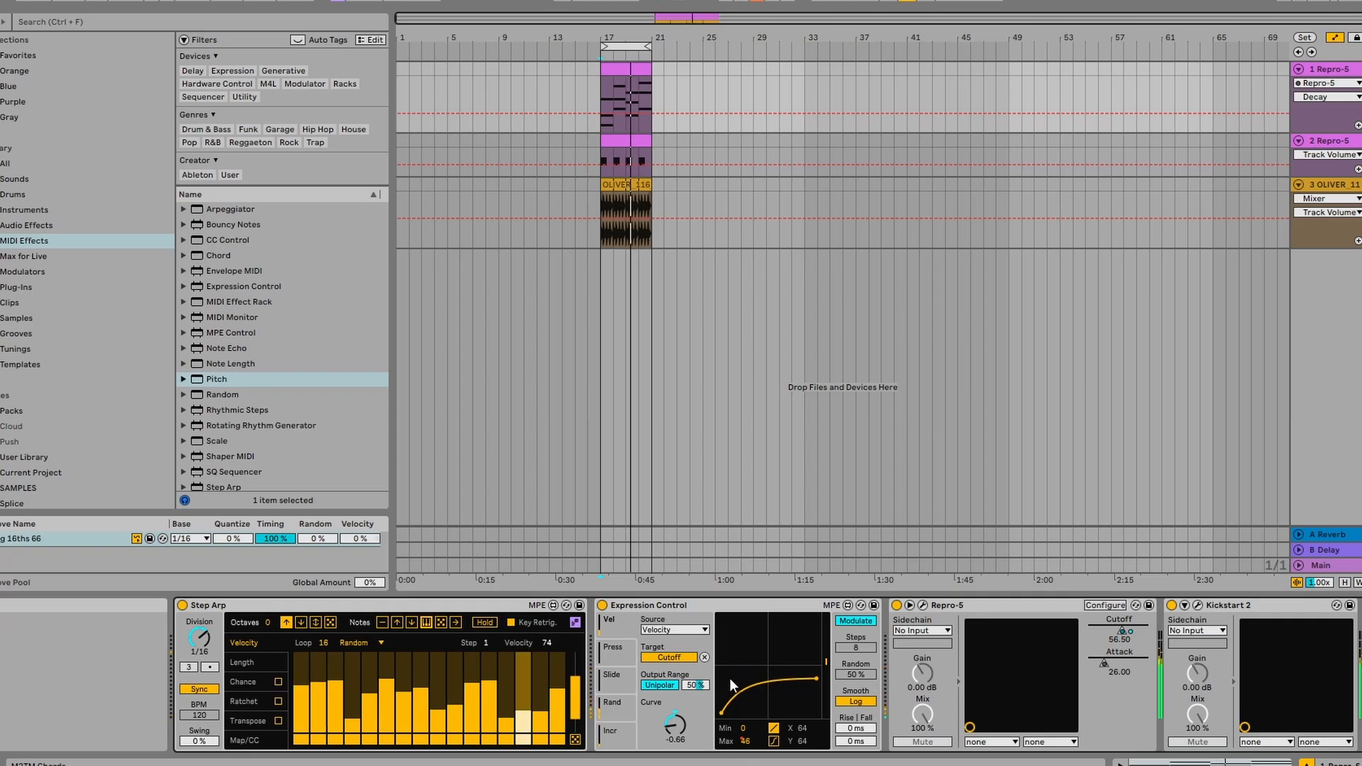
# Step: Duplicate the first Repro-5 track
pyautogui.rightClick(1342, 70)
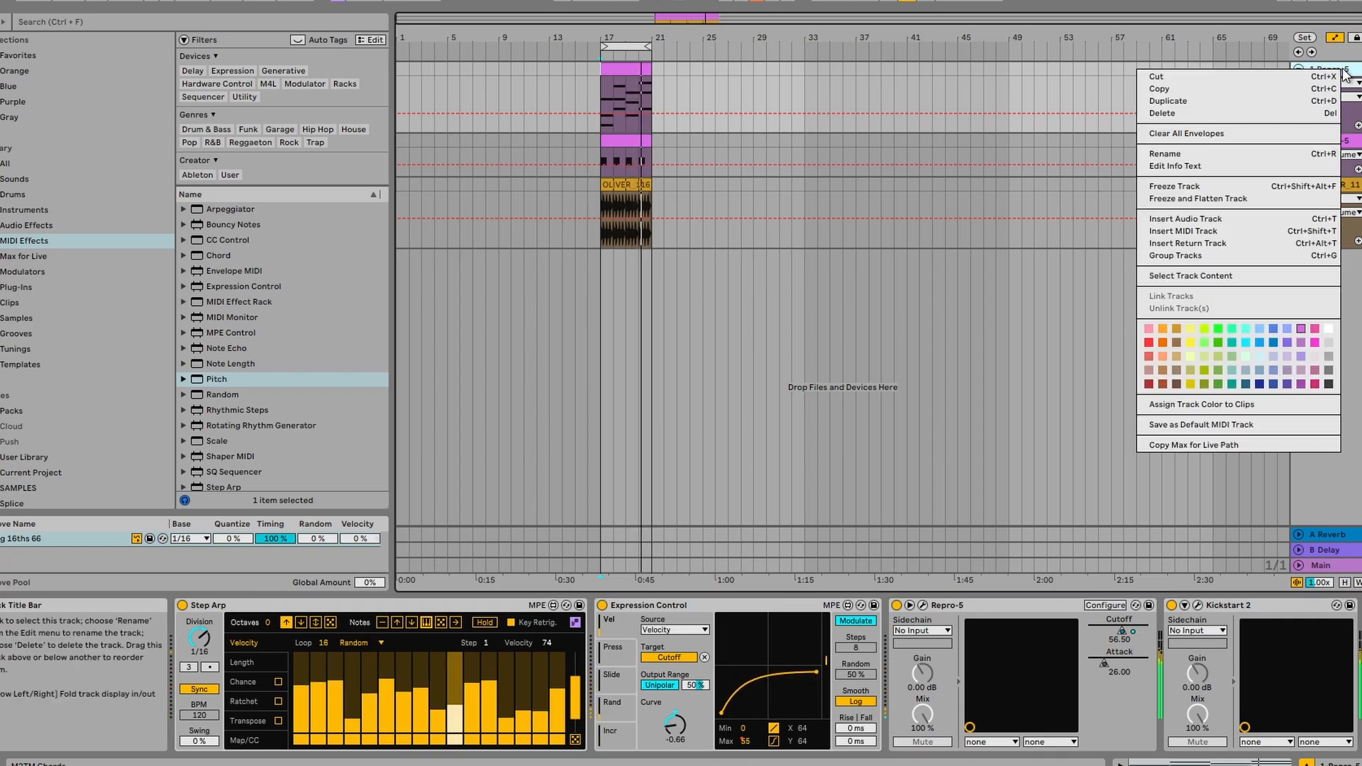
pyautogui.click(1297, 102)
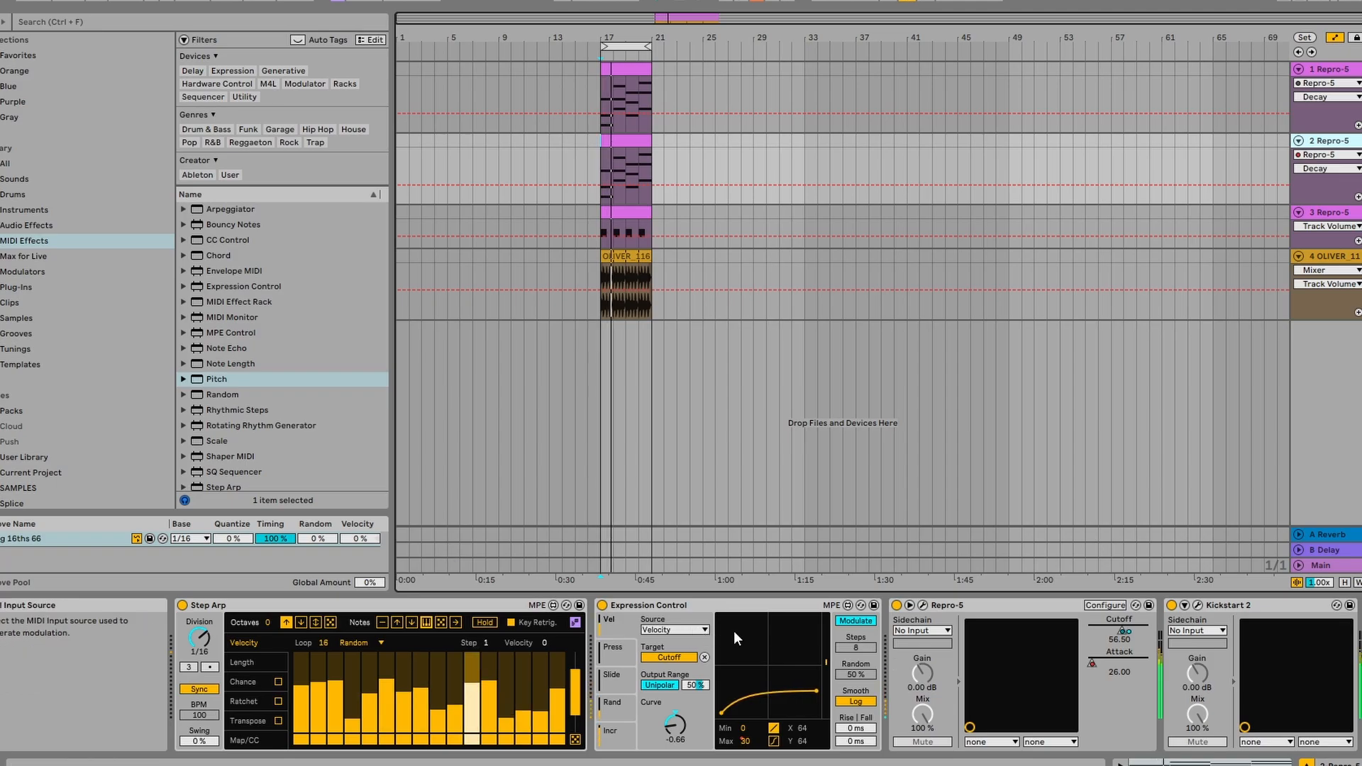
# Step: In the duplicated track's Repro-5, audition 01 Basses presets such as AZ Rizer and AZ The Drive, load EH Pepper Saw Bass and close the plug-in window
pyautogui.click(921, 604)
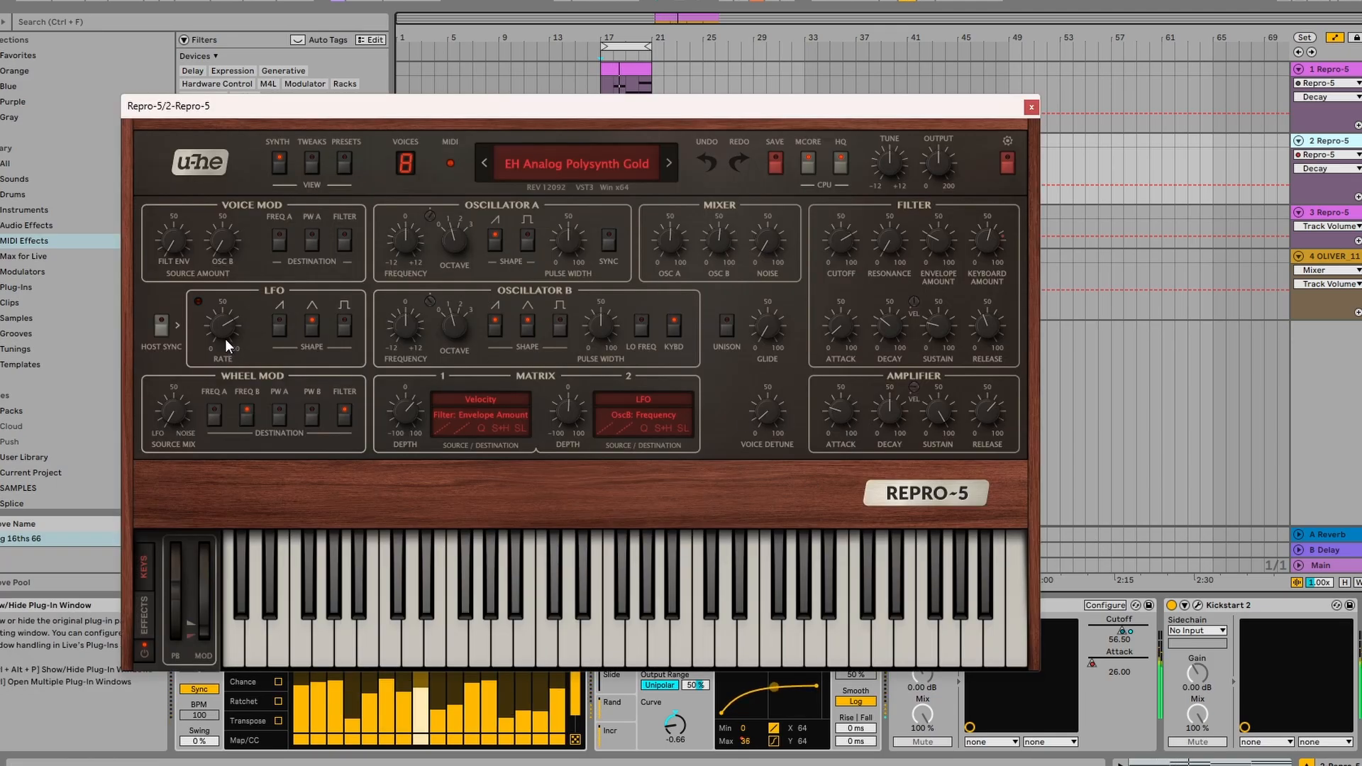
pyautogui.click(345, 163)
pyautogui.click(185, 277)
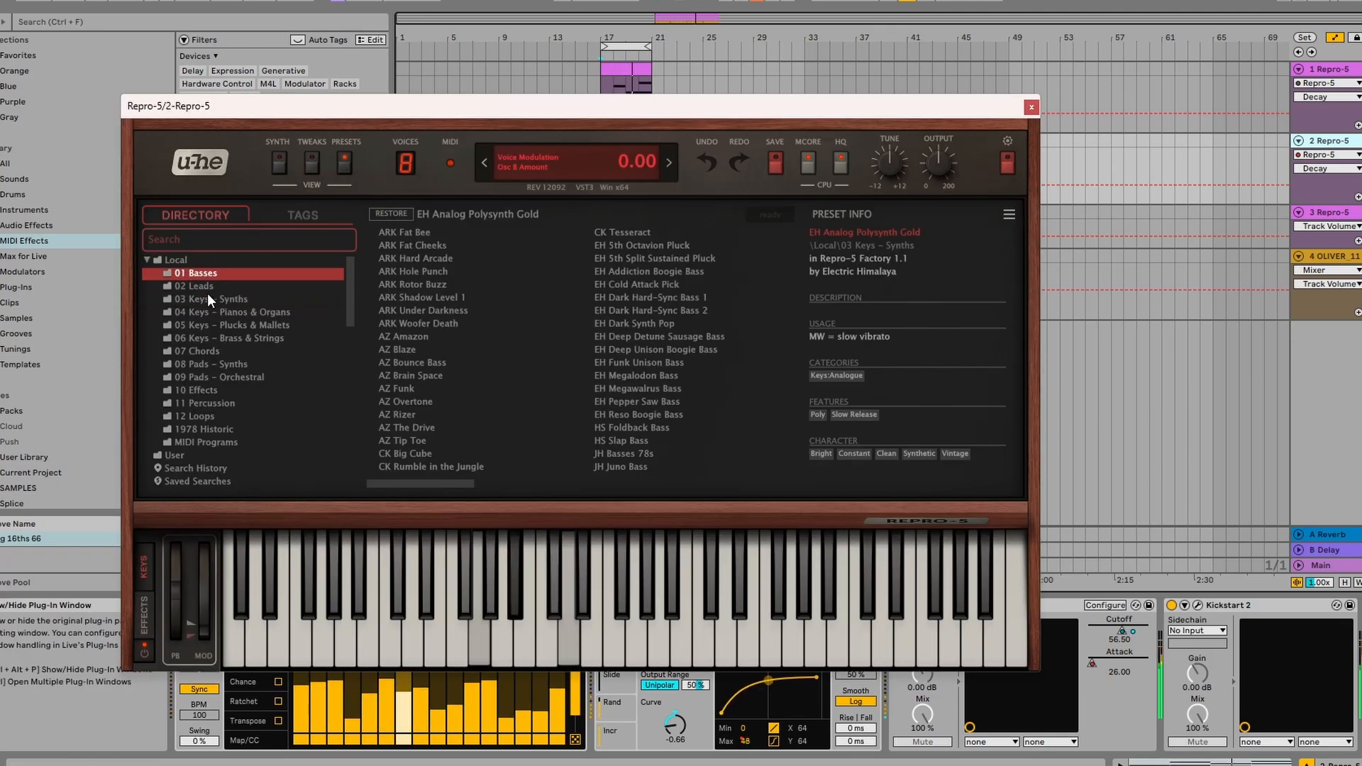
pyautogui.click(409, 376)
pyautogui.click(428, 416)
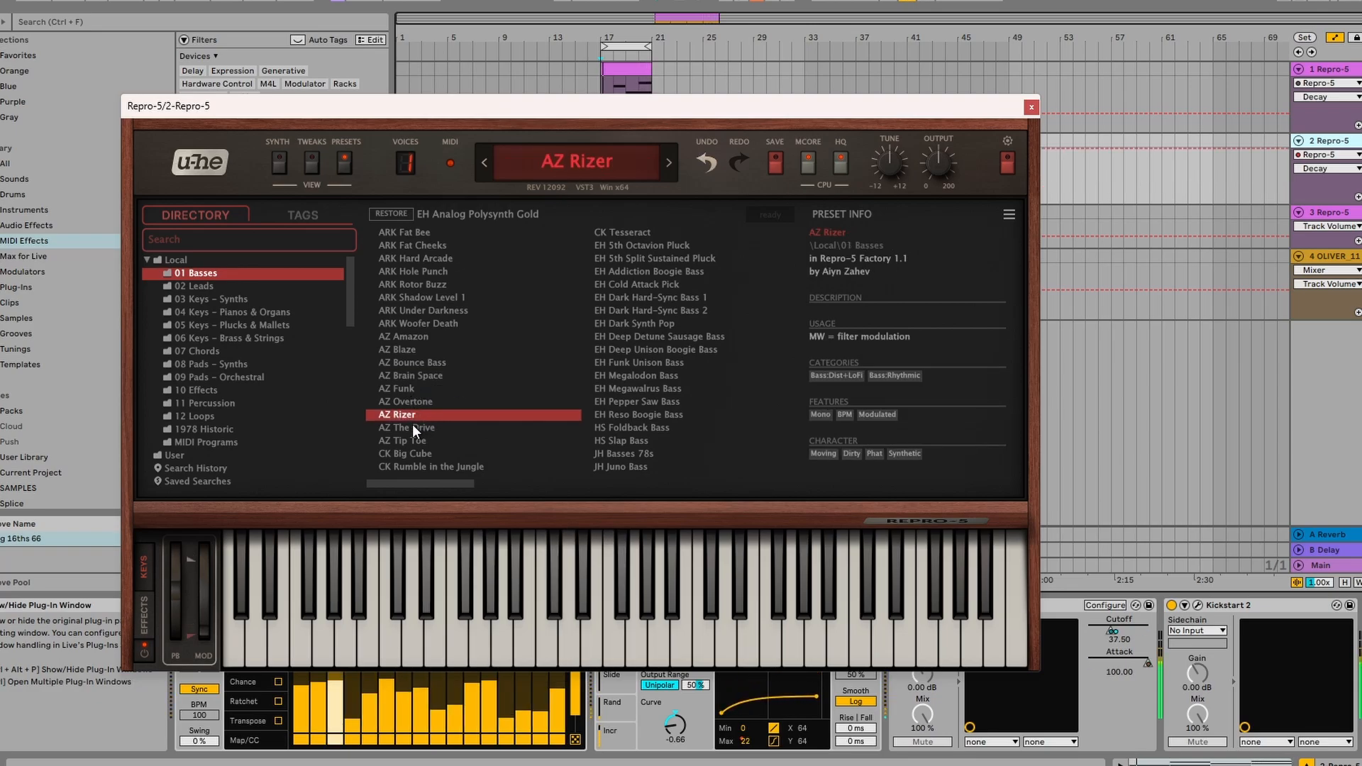
pyautogui.click(412, 425)
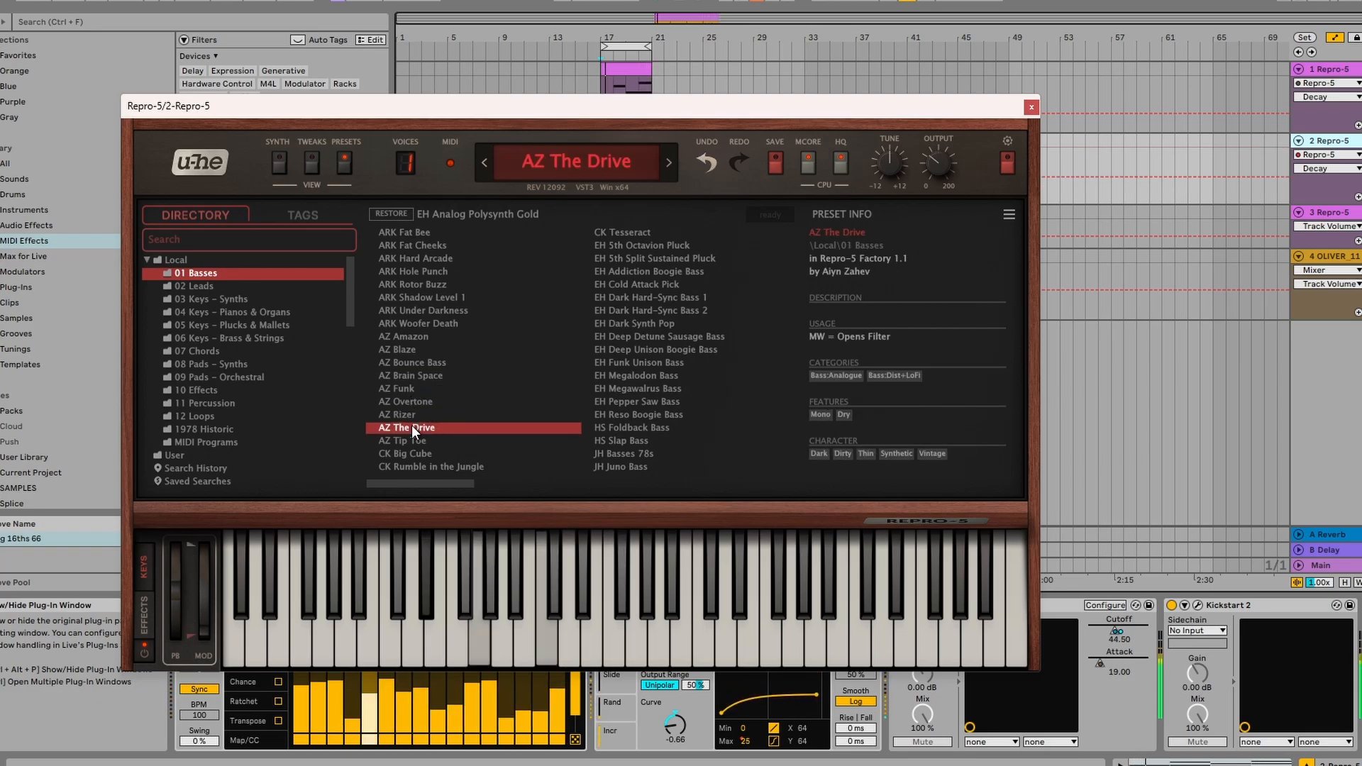
pyautogui.click(633, 403)
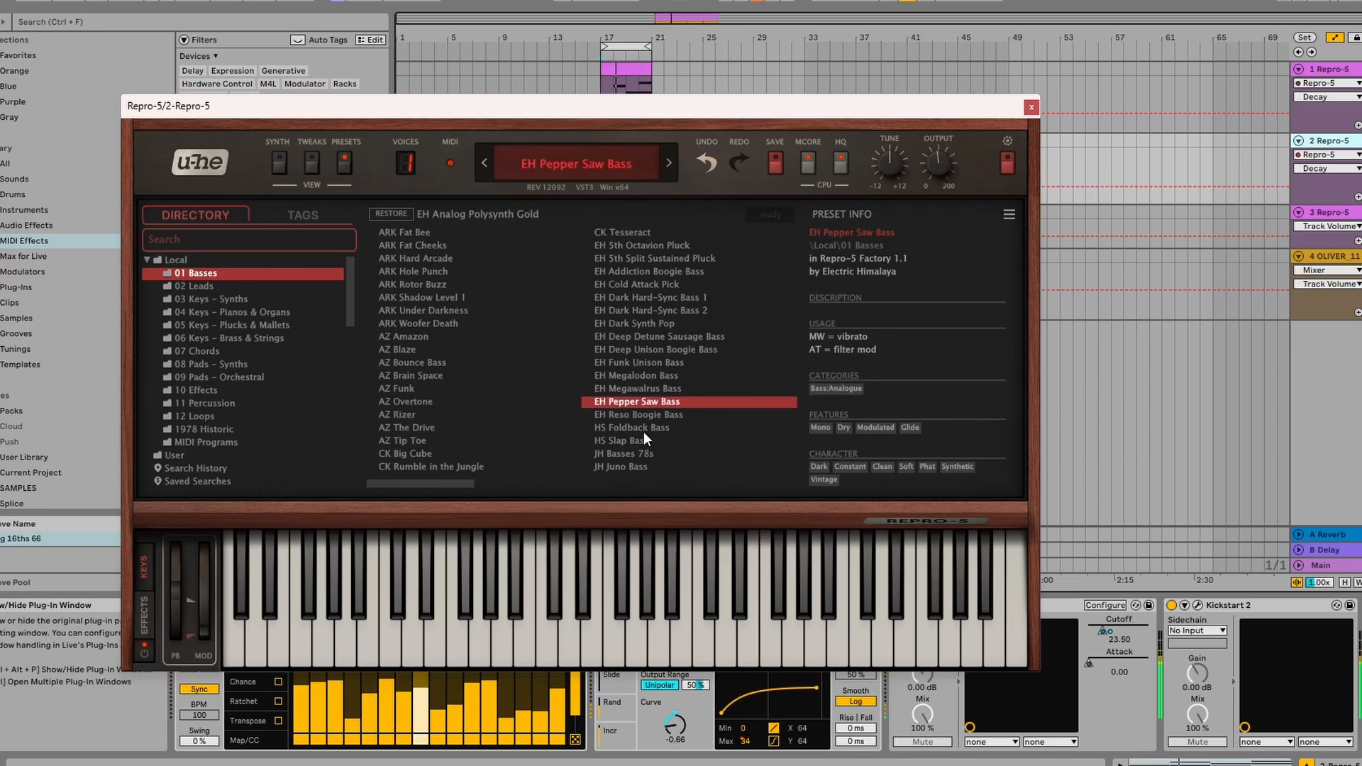
pyautogui.click(1032, 107)
# Step: Select the Expression Control device on the duplicated Repro-5 track
pyautogui.click(782, 602)
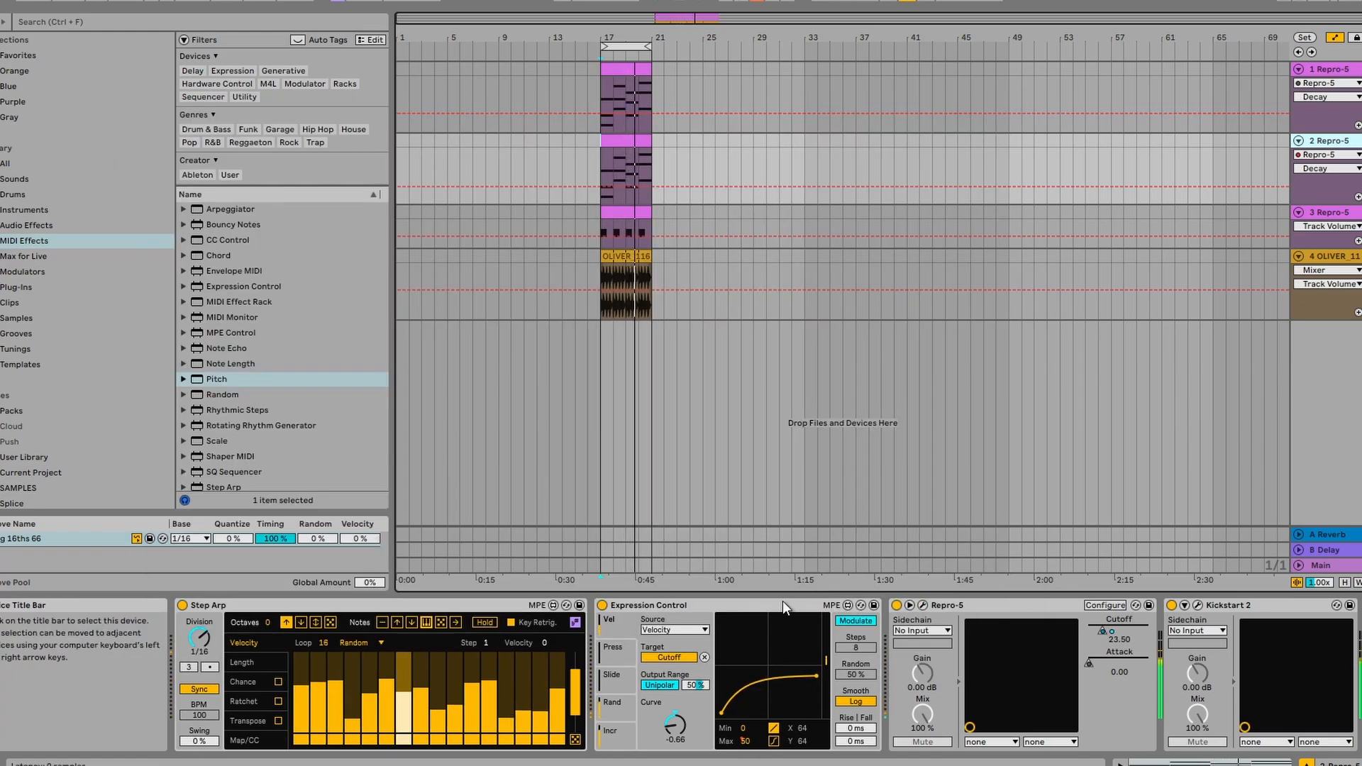